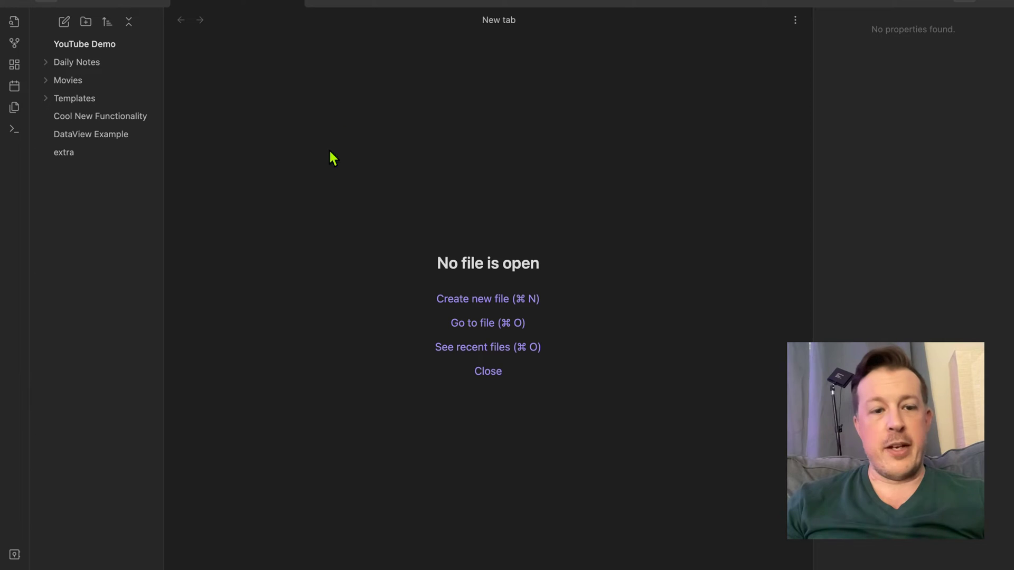
Review the Canvas core plugin's options and its default save-location choices, then close Settings
{"action": "key", "text": "super+comma"}
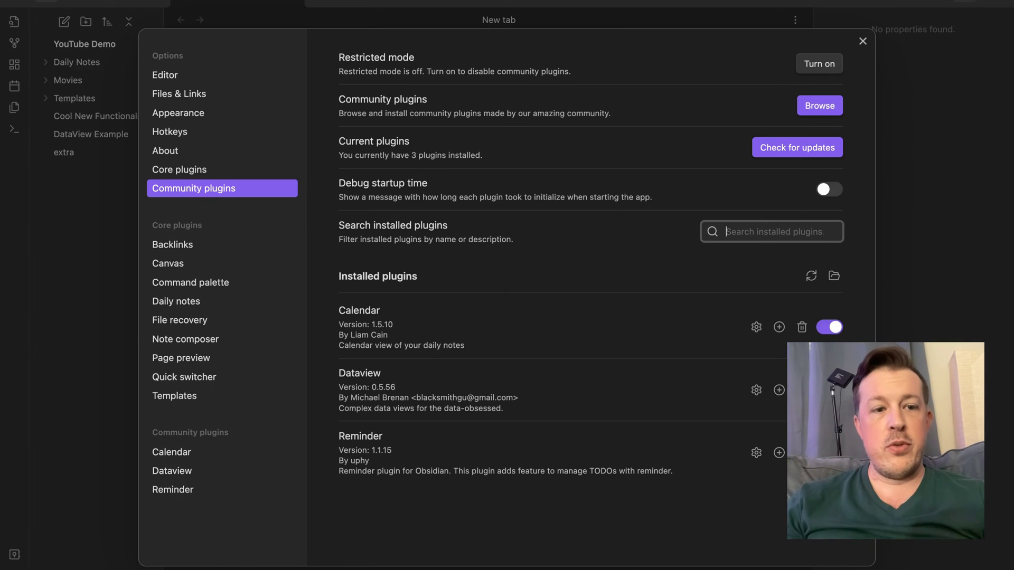
{"action": "left_click", "coordinate": [214, 166]}
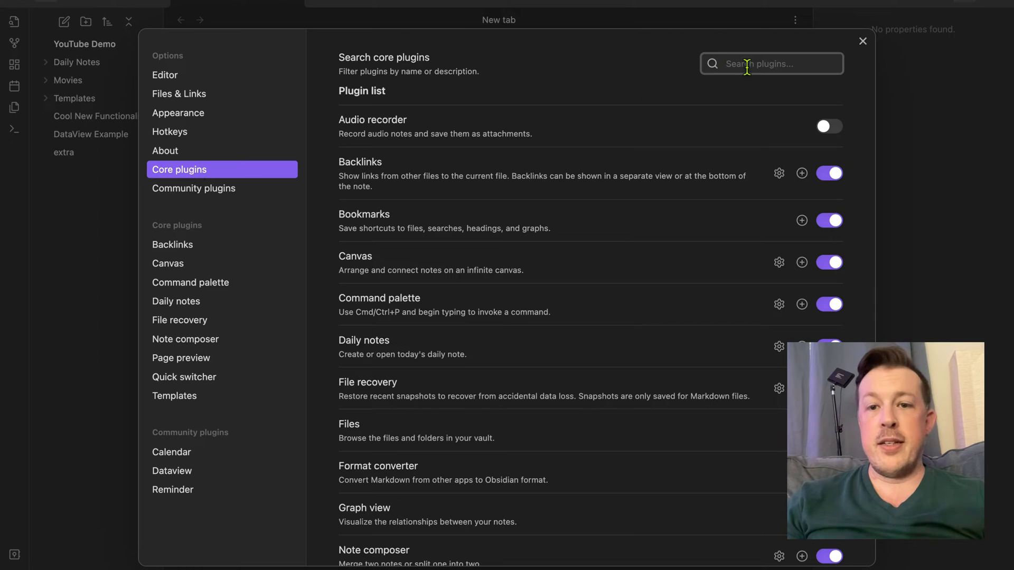
{"action": "type", "text": "canv"}
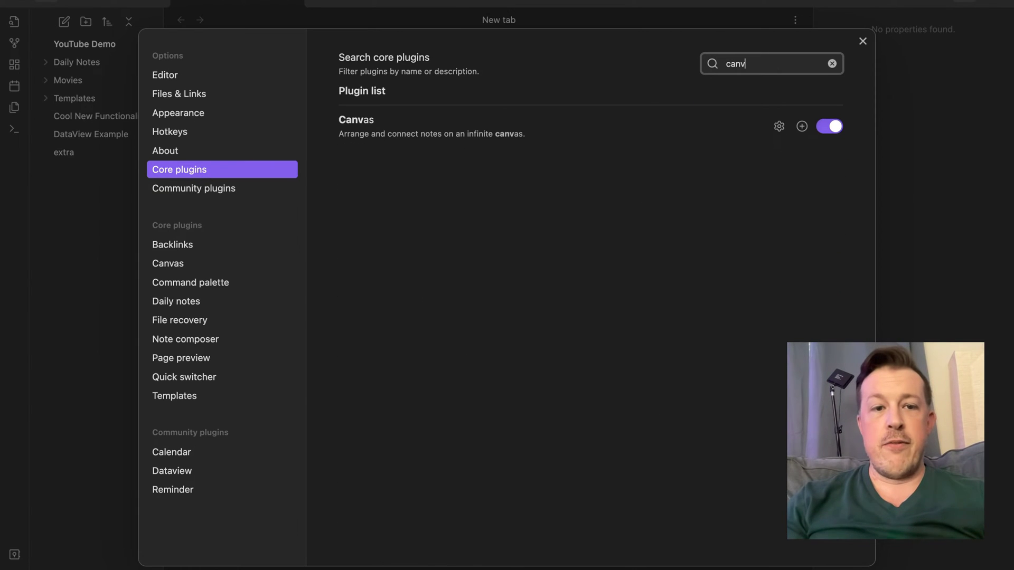
{"action": "left_click", "coordinate": [780, 125]}
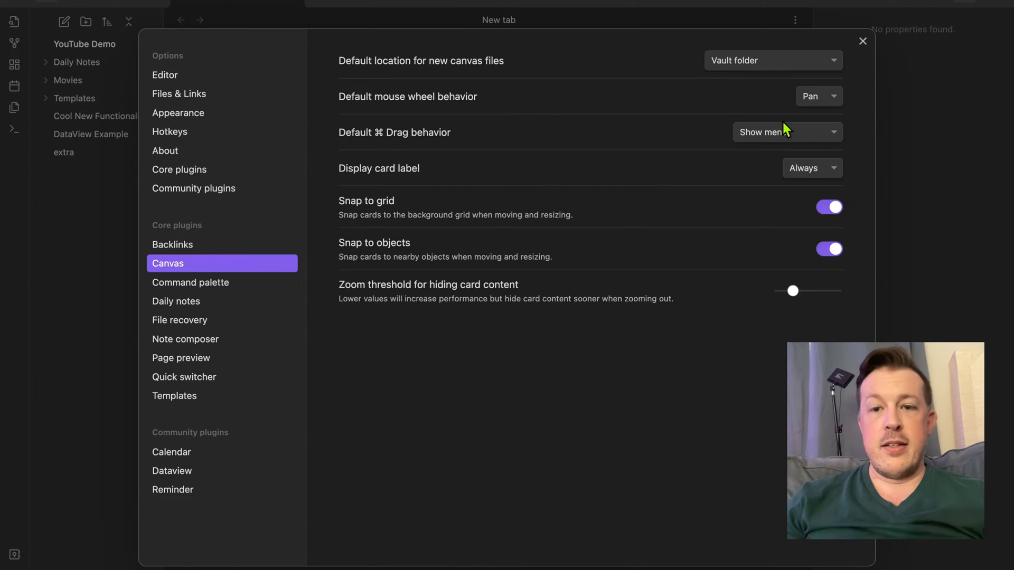
{"action": "left_click", "coordinate": [761, 61]}
{"action": "left_click", "coordinate": [758, 59]}
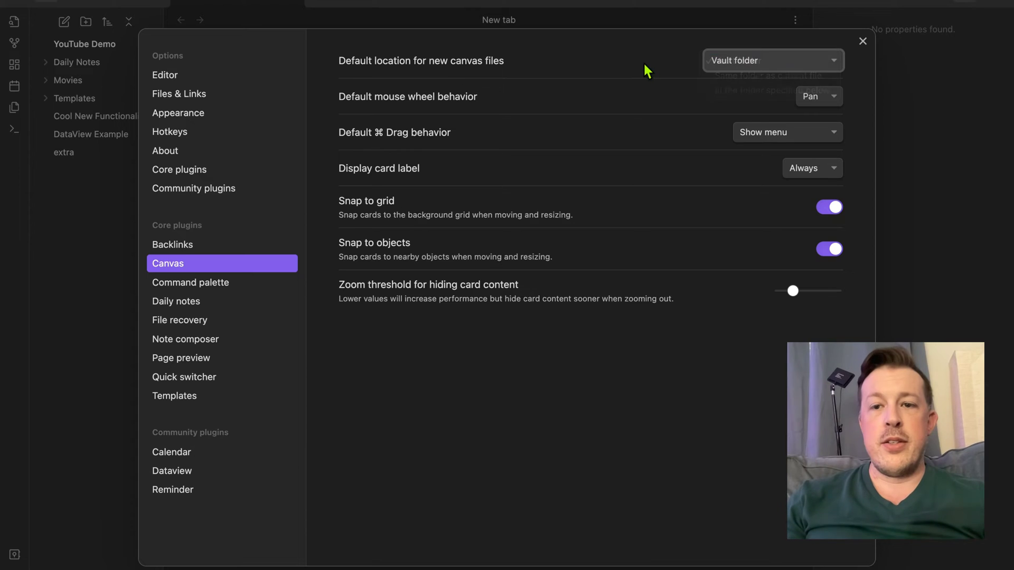
{"action": "left_click", "coordinate": [863, 41]}
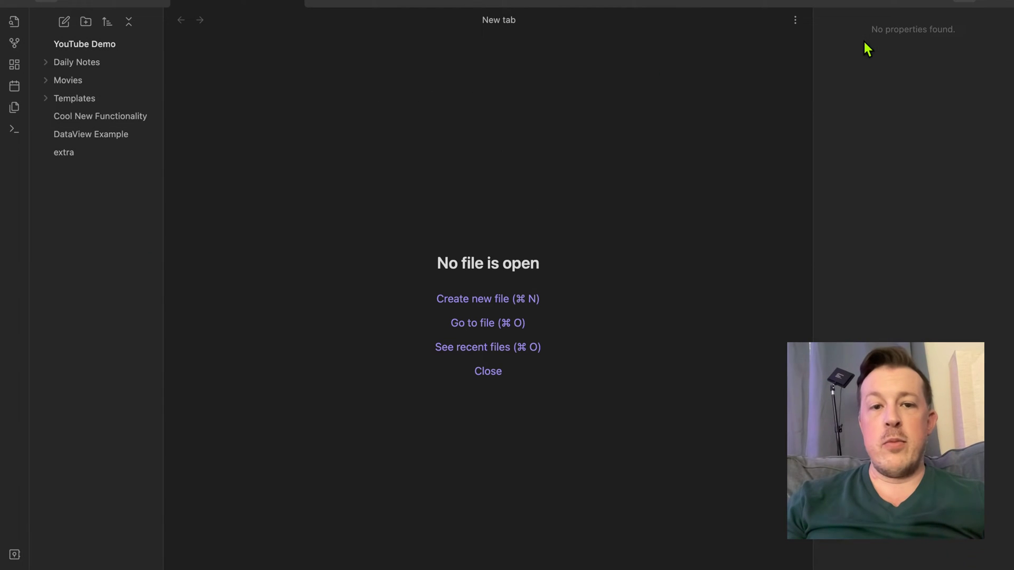
Create a new vault folder named 'Canvas'
{"action": "left_click", "coordinate": [86, 22]}
{"action": "type", "text": "Canvas"}
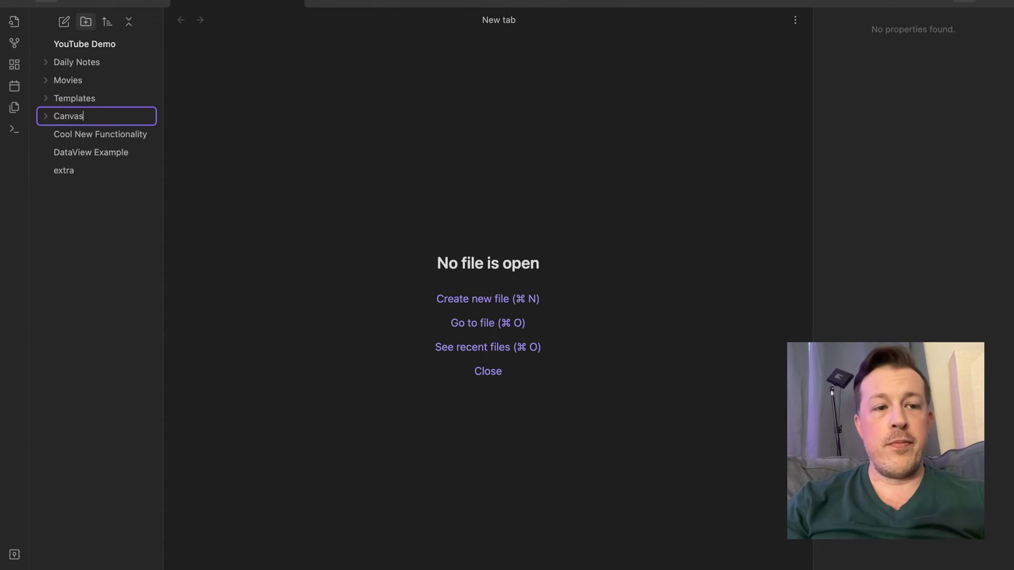
{"action": "key", "text": "Return"}
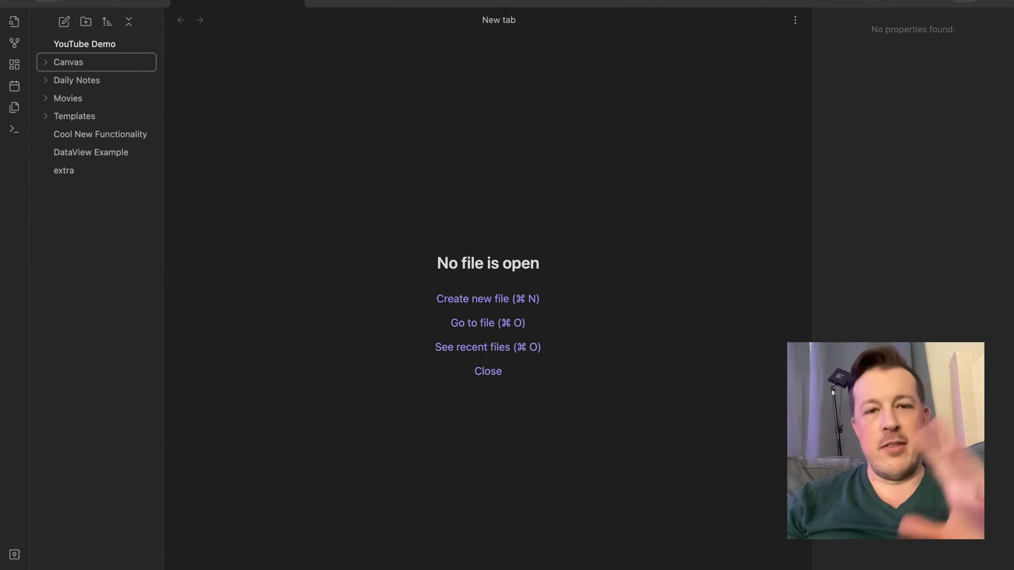
Set Canvas default location to 'In the folder specified below' using the Canvas folder, then close Settings
{"action": "key", "text": "super+comma"}
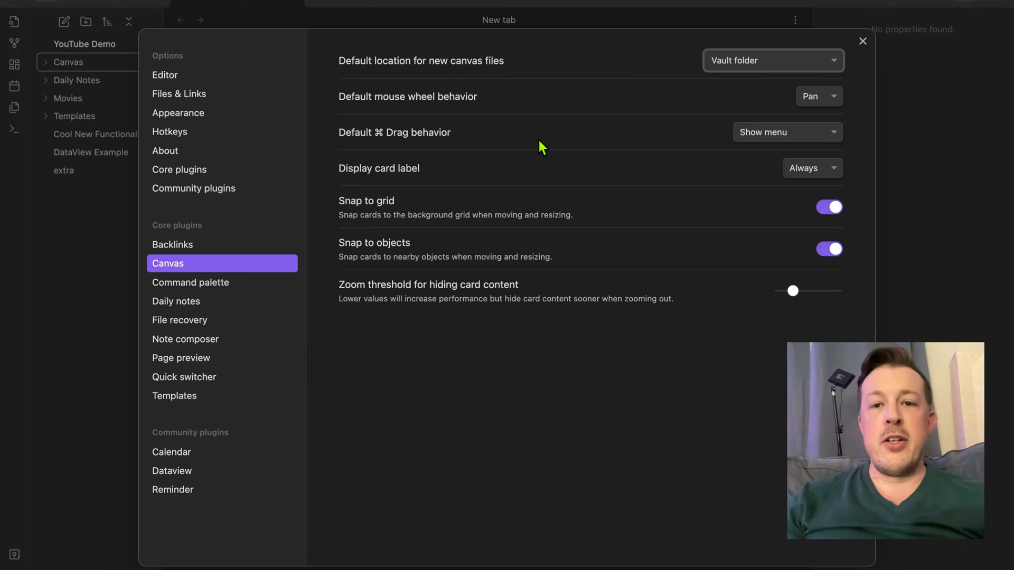
{"action": "left_click", "coordinate": [732, 62]}
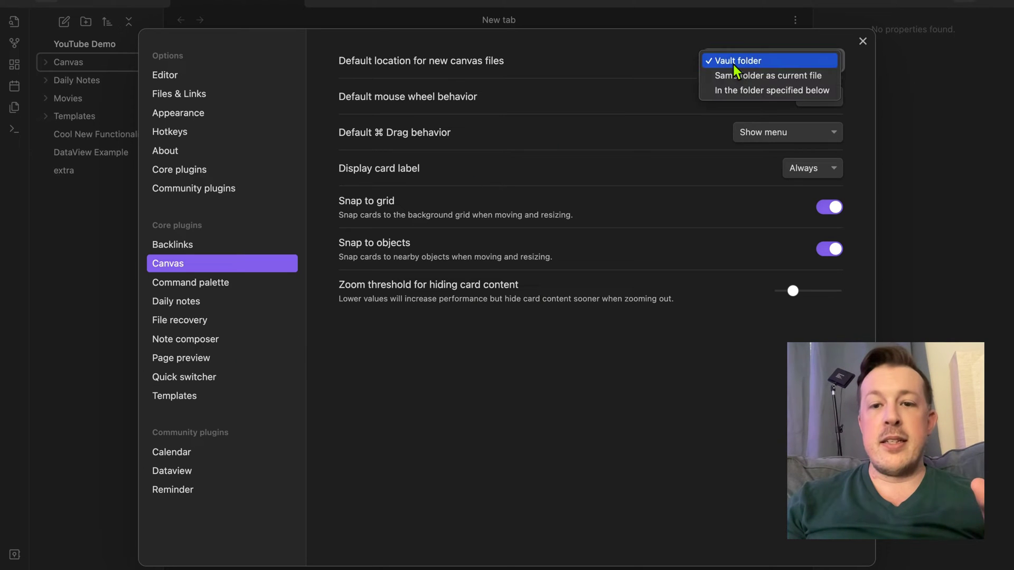
{"action": "key", "text": "Escape"}
{"action": "left_click", "coordinate": [750, 96]}
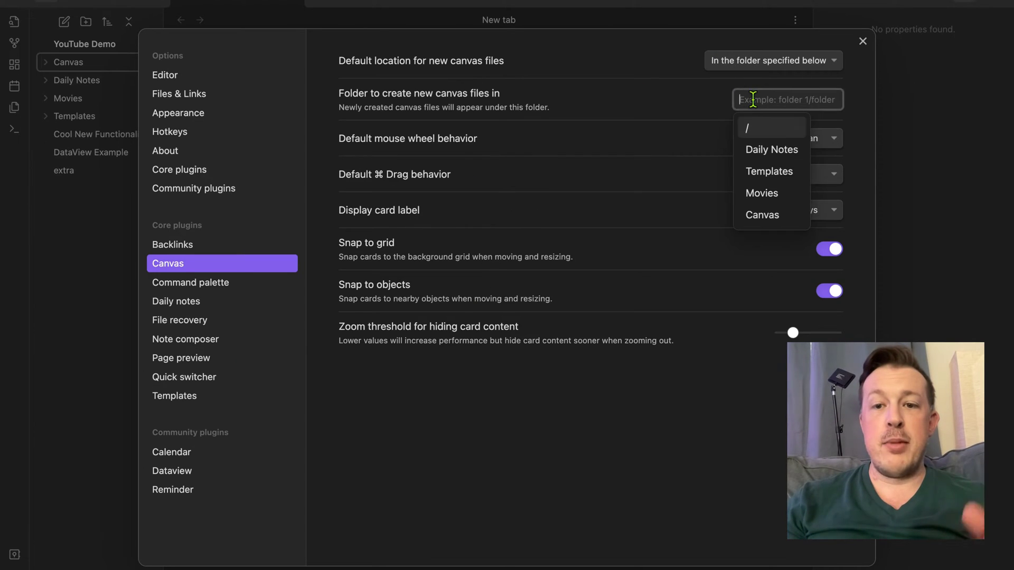
{"action": "left_click", "coordinate": [756, 214]}
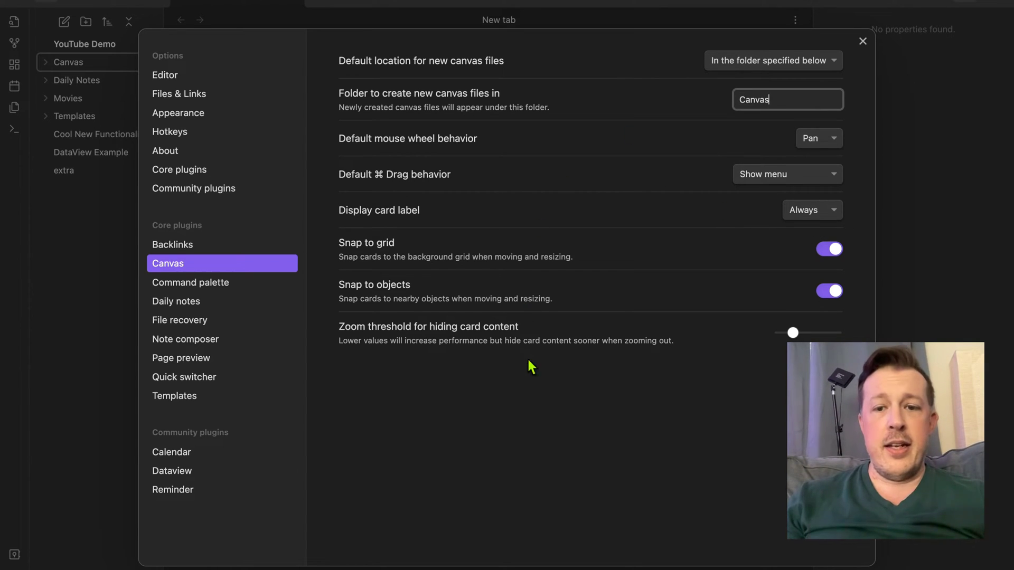
{"action": "left_click", "coordinate": [526, 430]}
{"action": "left_click", "coordinate": [862, 41]}
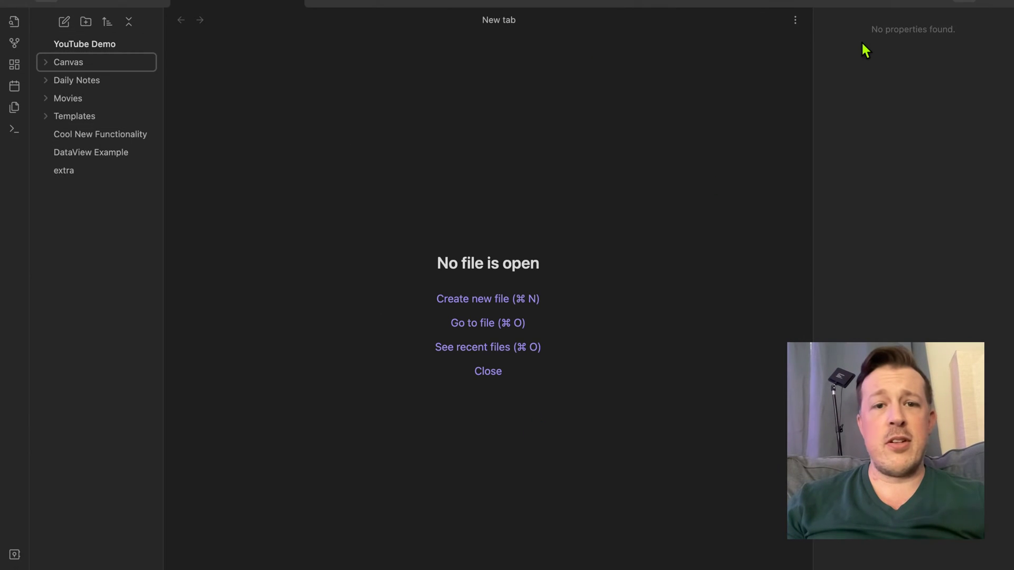
Create a new canvas from the command palette titled 'How To Use Obsidian Canvas Feature'
{"action": "left_click", "coordinate": [439, 174]}
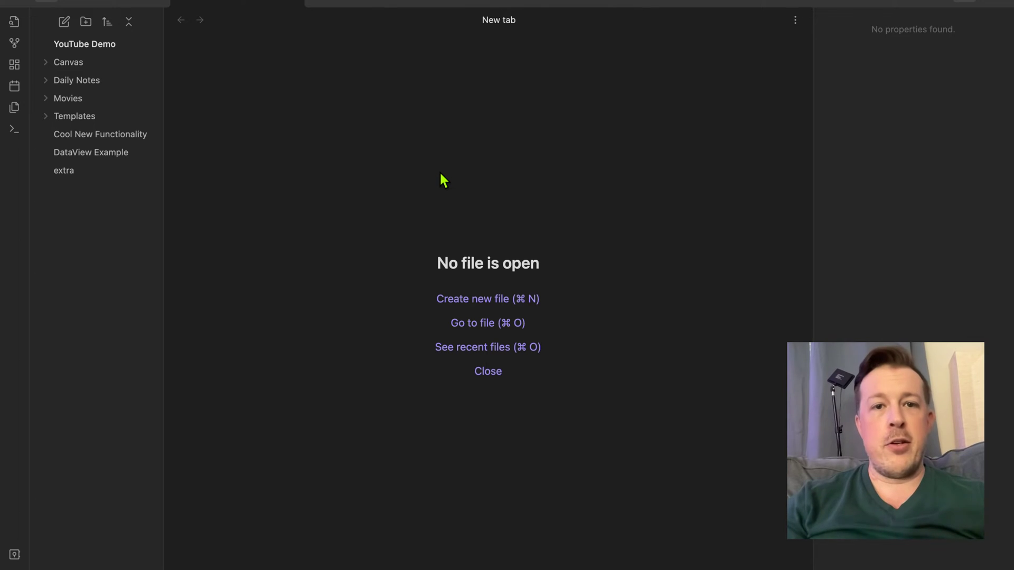
{"action": "key", "text": "super+p"}
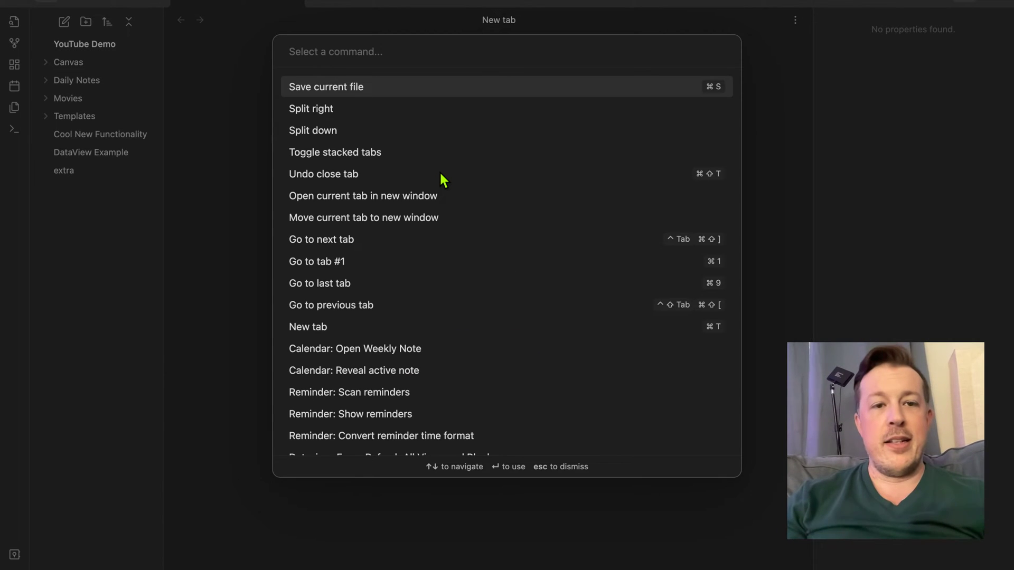
{"action": "type", "text": "canva"}
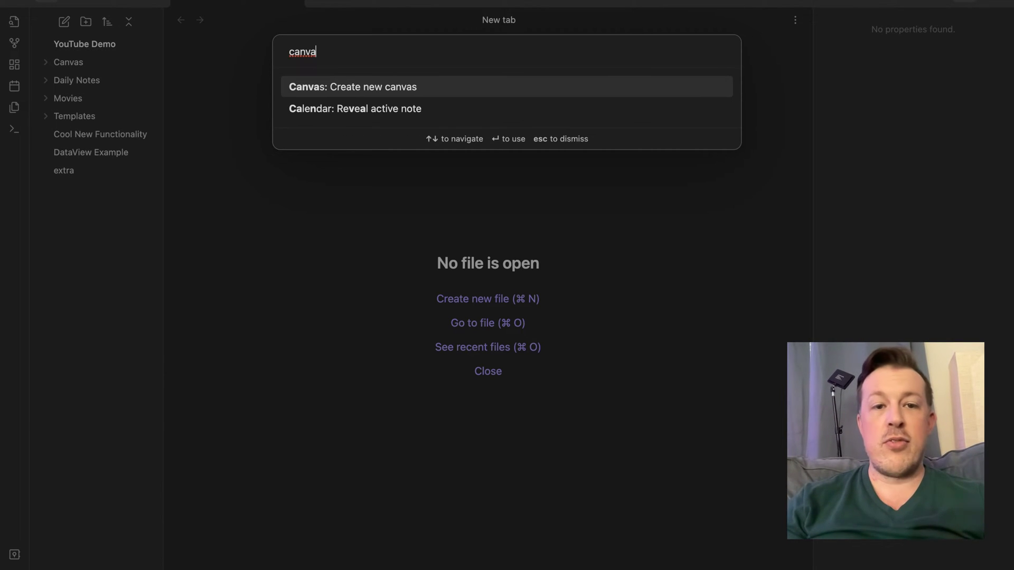
{"action": "key", "text": "Return"}
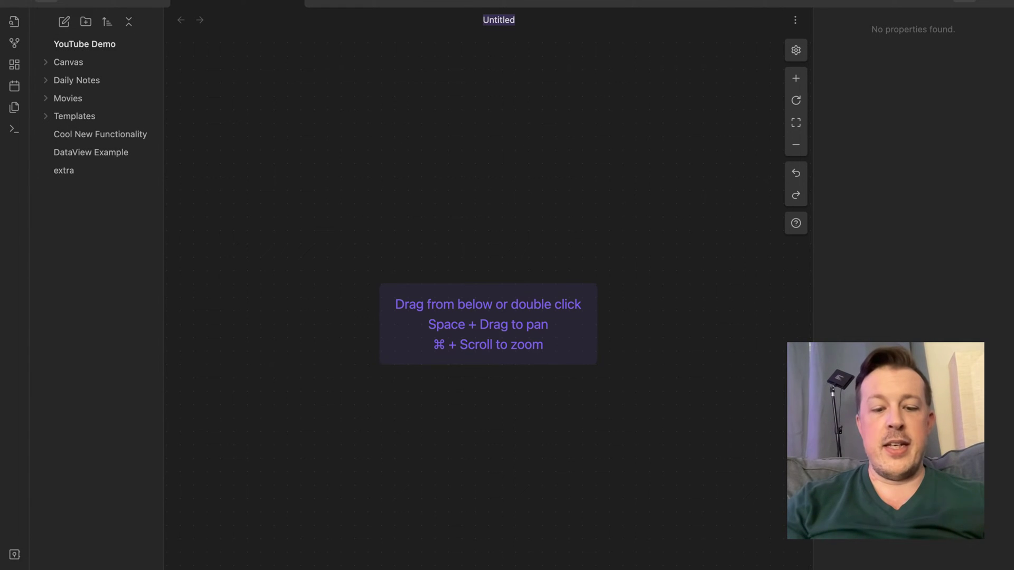
{"action": "type", "text": "How To Us"}
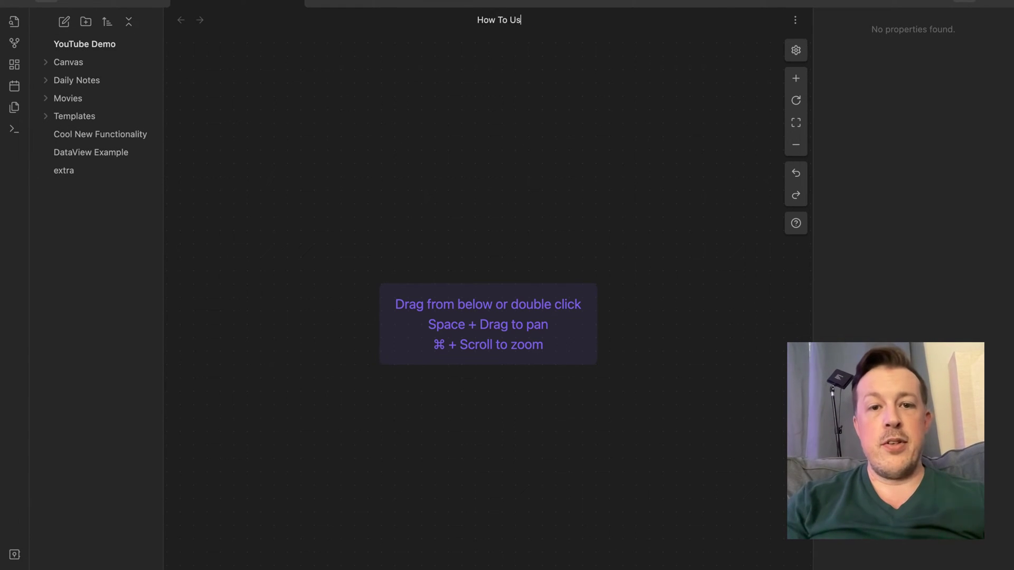
{"action": "type", "text": "e Obsidian "}
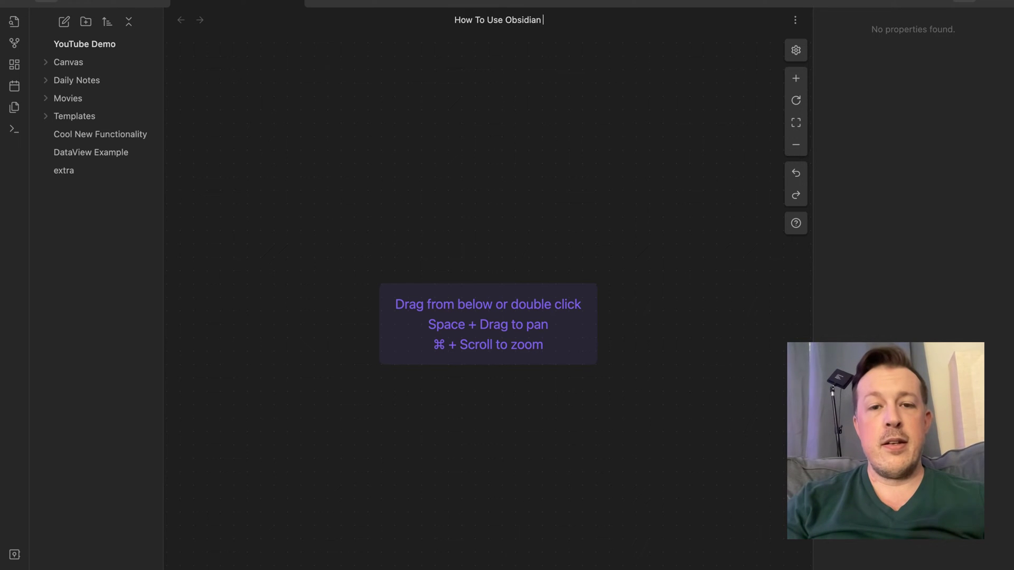
{"action": "type", "text": "Canvas Feature"}
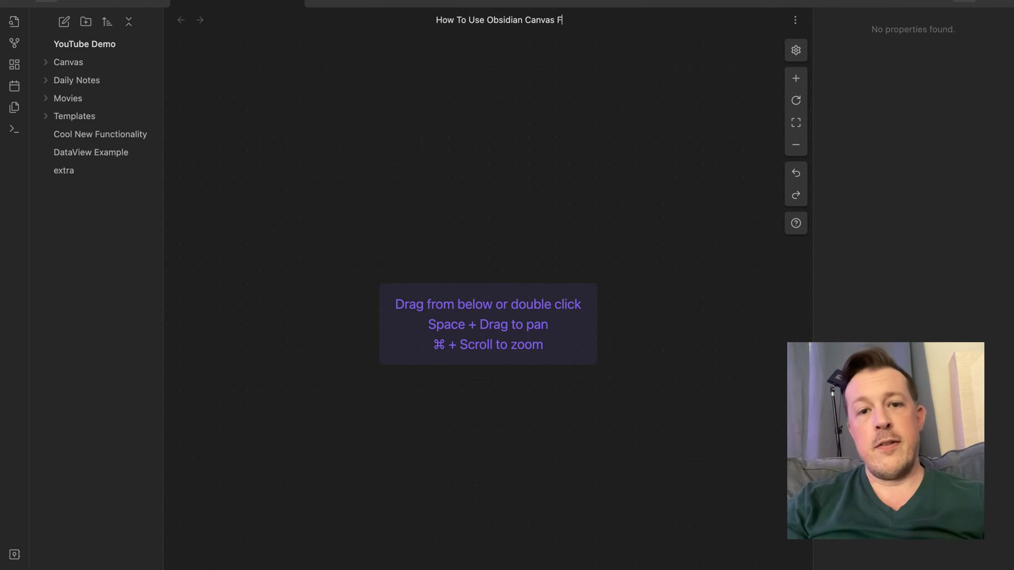
{"action": "key", "text": "Return"}
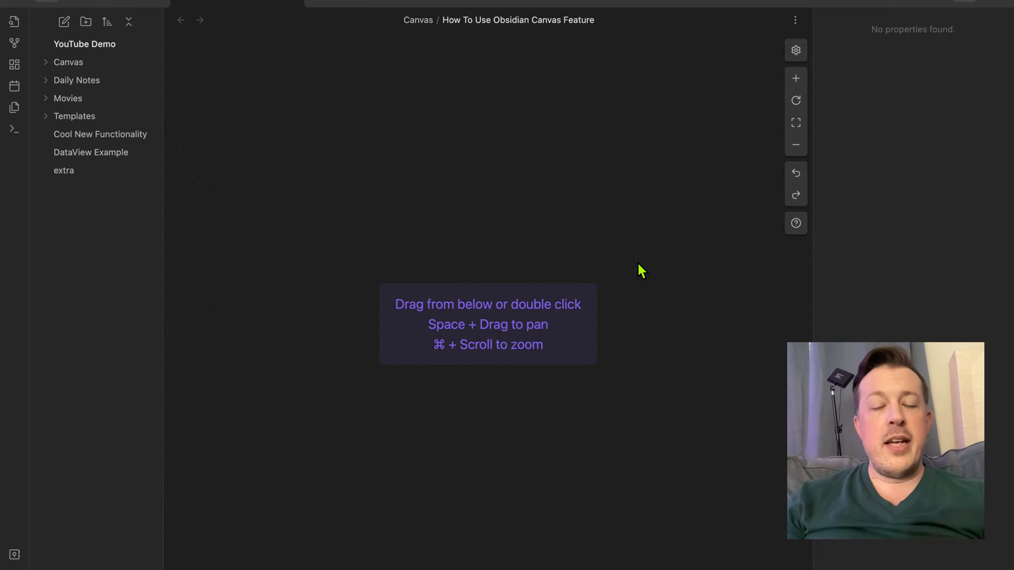
{"action": "key", "text": "space"}
{"action": "left_click_drag", "start_coordinate": [696, 265], "coordinate": [524, 233]}
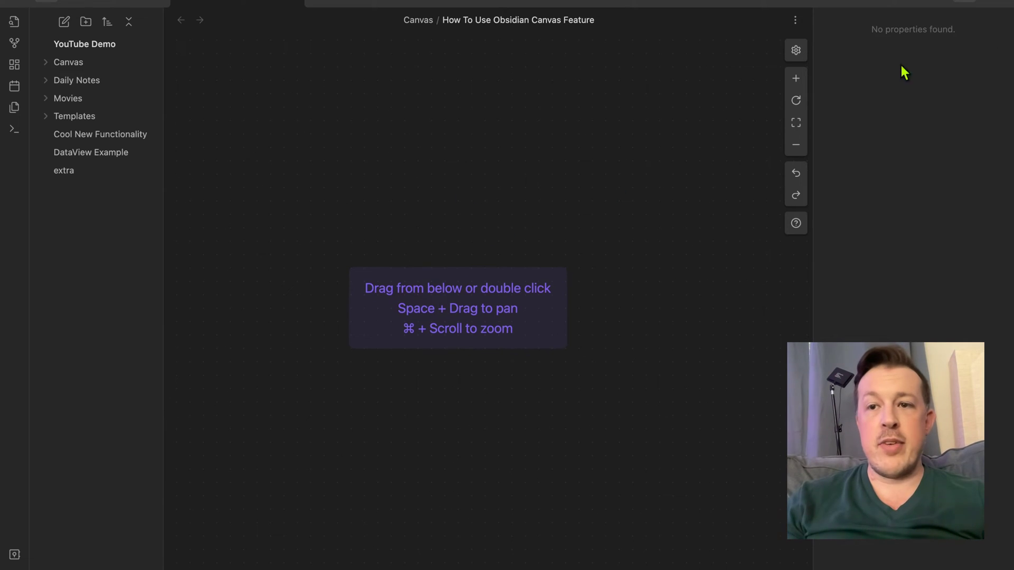
{"action": "left_click", "coordinate": [1002, 3]}
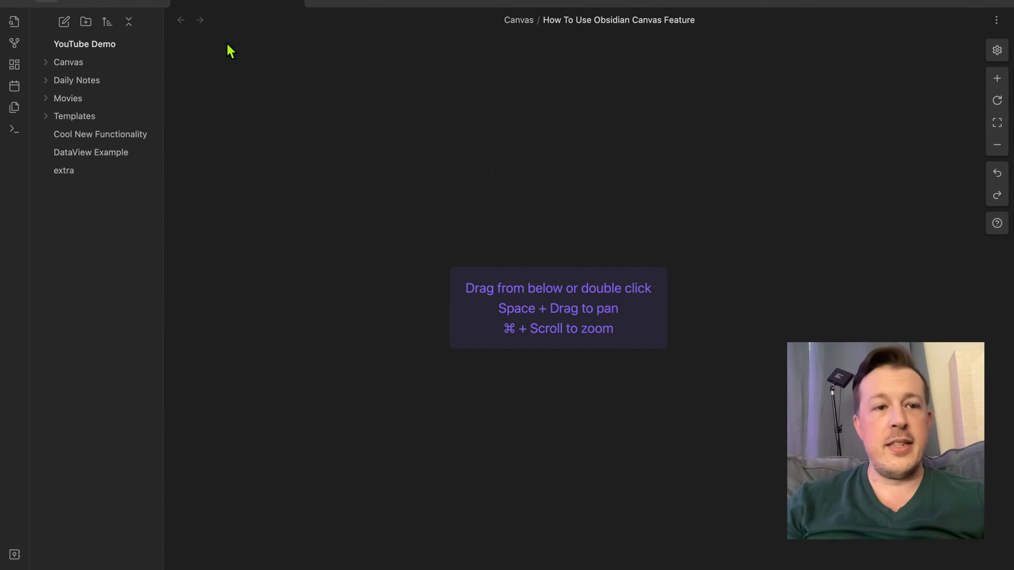
{"action": "left_click", "coordinate": [15, 5]}
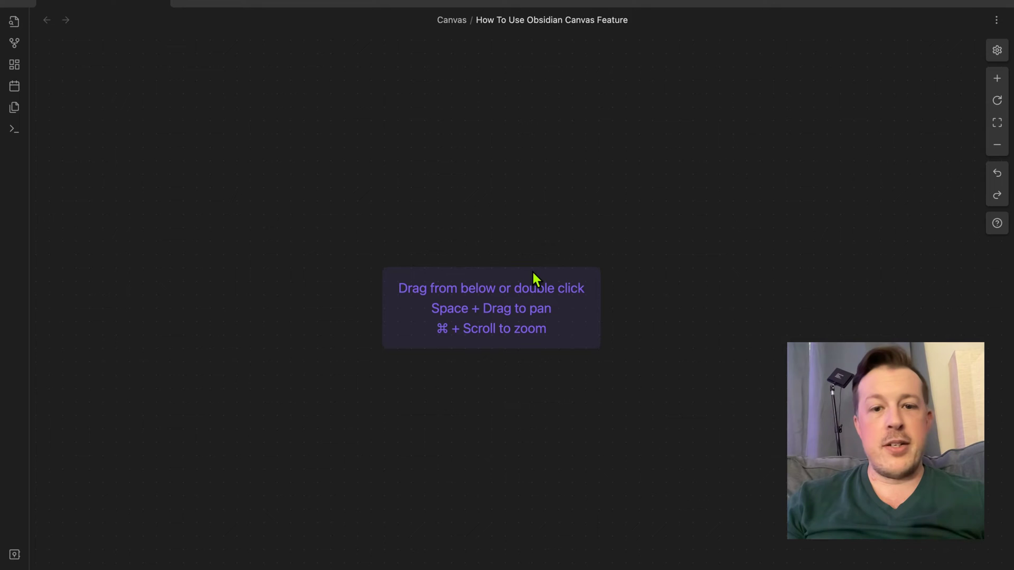
{"action": "scroll", "coordinate": [558, 270], "scroll_direction": "down", "scroll_amount": 3}
{"action": "scroll", "coordinate": [559, 272], "scroll_direction": "up", "scroll_amount": 2}
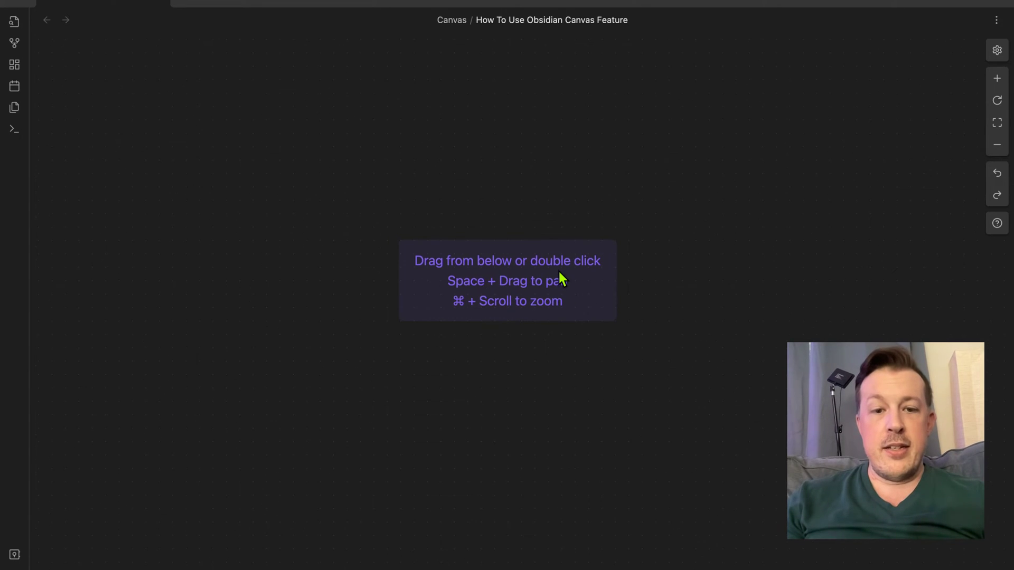
{"action": "scroll", "coordinate": [559, 274], "scroll_direction": "down", "scroll_amount": 5}
{"action": "scroll", "coordinate": [559, 274], "scroll_direction": "down", "scroll_amount": 2}
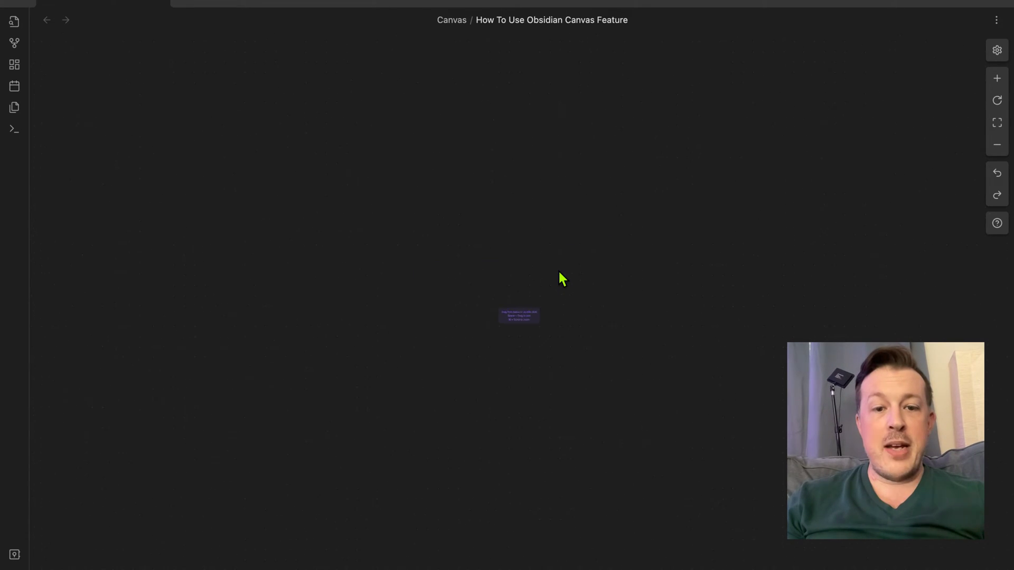
{"action": "scroll", "coordinate": [559, 274], "scroll_direction": "up", "scroll_amount": 2}
{"action": "scroll", "coordinate": [559, 273], "scroll_direction": "up", "scroll_amount": 5}
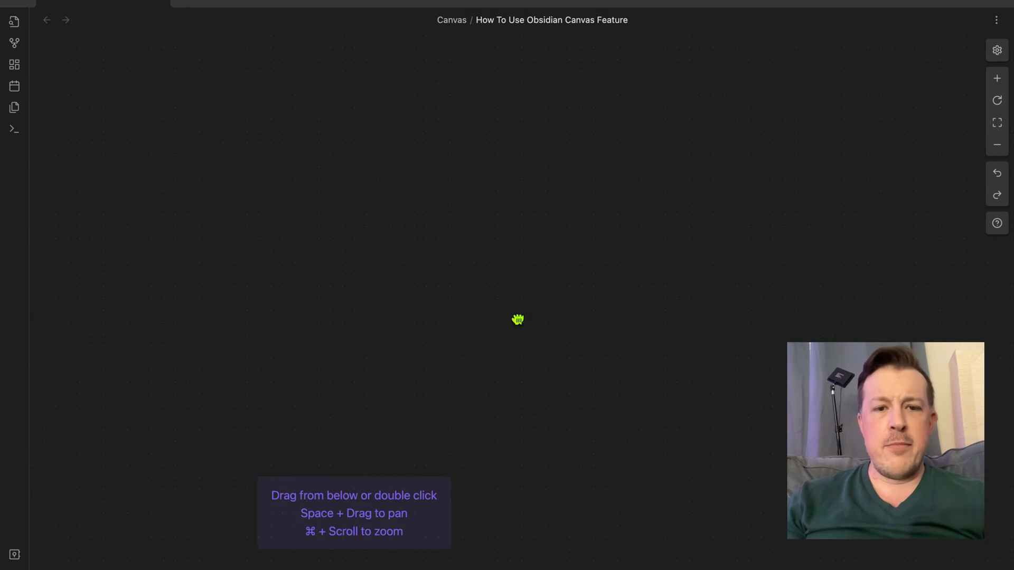
{"action": "left_click_drag", "start_coordinate": [517, 317], "coordinate": [652, 204]}
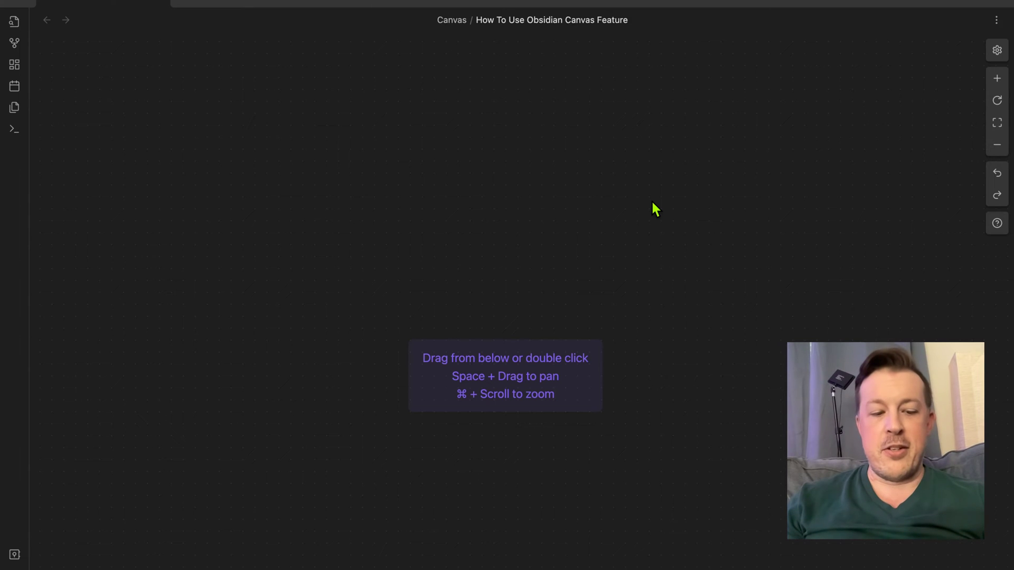
{"action": "scroll", "coordinate": [651, 199], "scroll_direction": "down", "scroll_amount": 3}
{"action": "scroll", "coordinate": [651, 199], "scroll_direction": "up", "scroll_amount": 5}
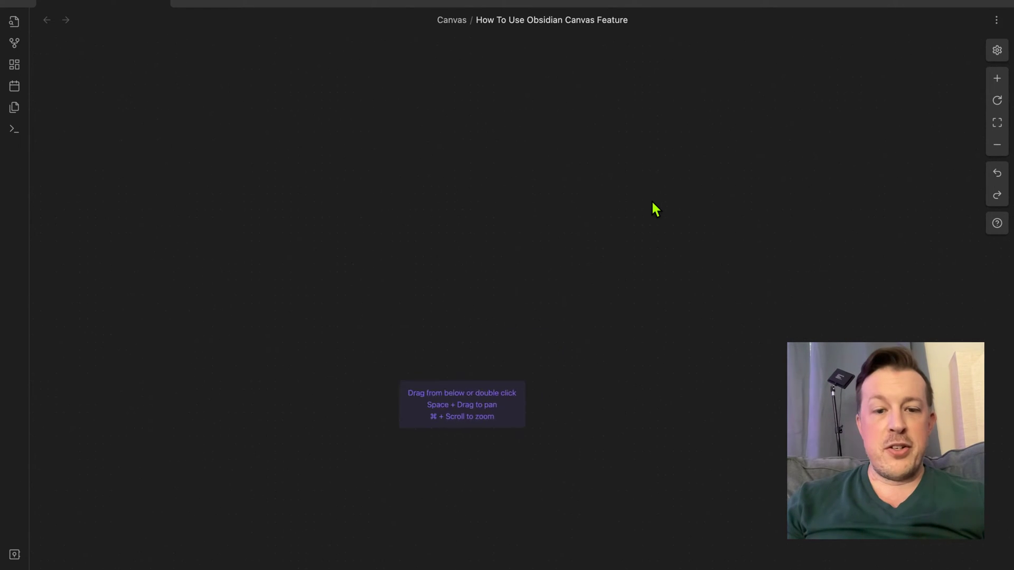
{"action": "scroll", "coordinate": [652, 204], "scroll_direction": "up", "scroll_amount": 1}
{"action": "left_click_drag", "start_coordinate": [493, 352], "coordinate": [663, 184]}
{"action": "left_click_drag", "start_coordinate": [518, 260], "coordinate": [540, 231]}
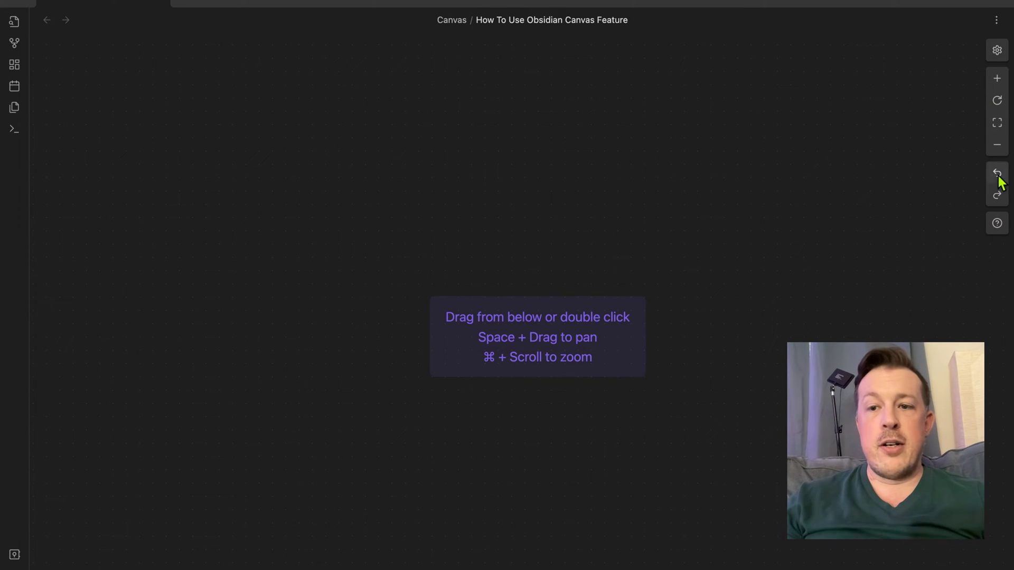
{"action": "left_click", "coordinate": [997, 50]}
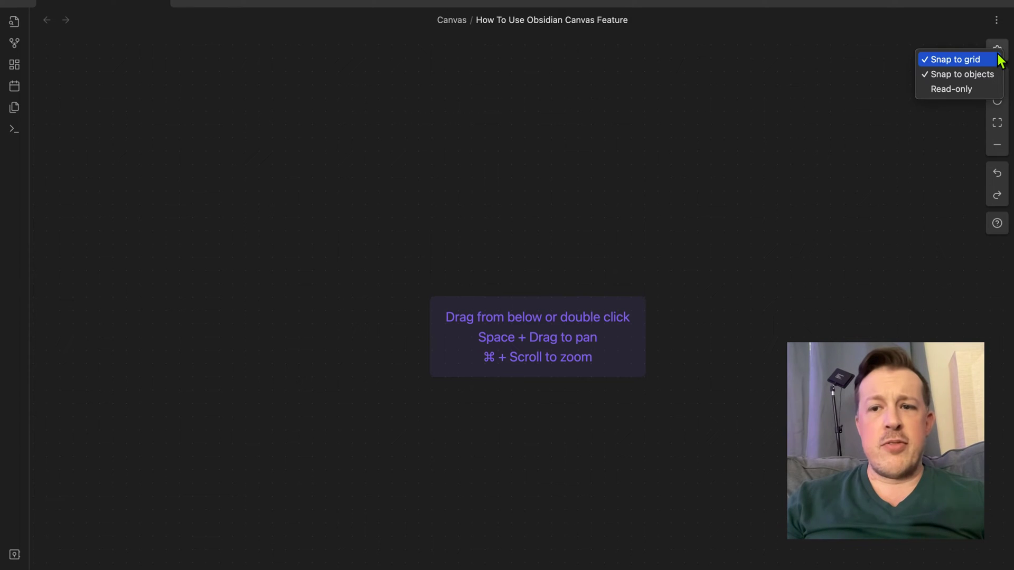
{"action": "left_click", "coordinate": [865, 76]}
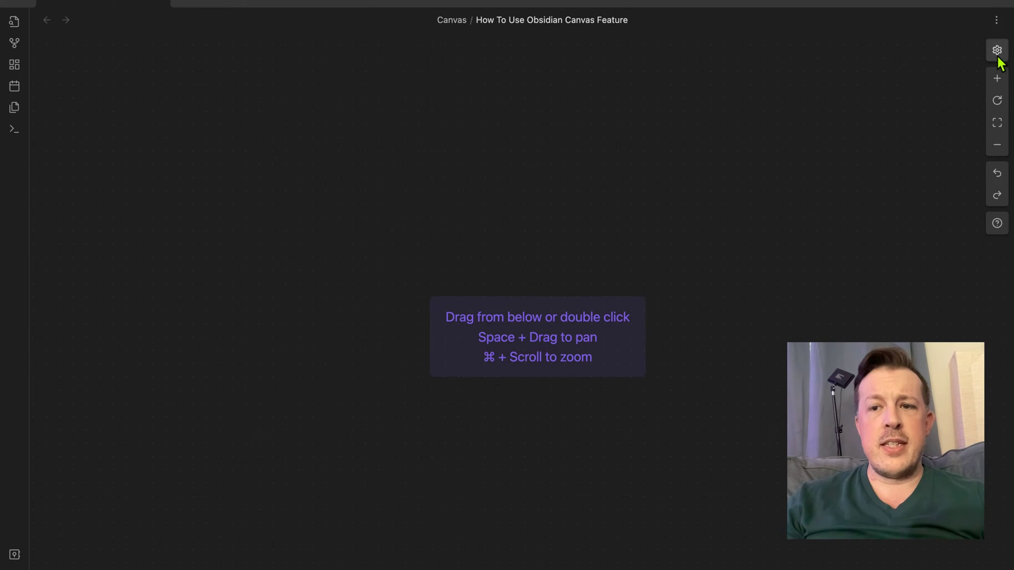
{"action": "left_click", "coordinate": [997, 82]}
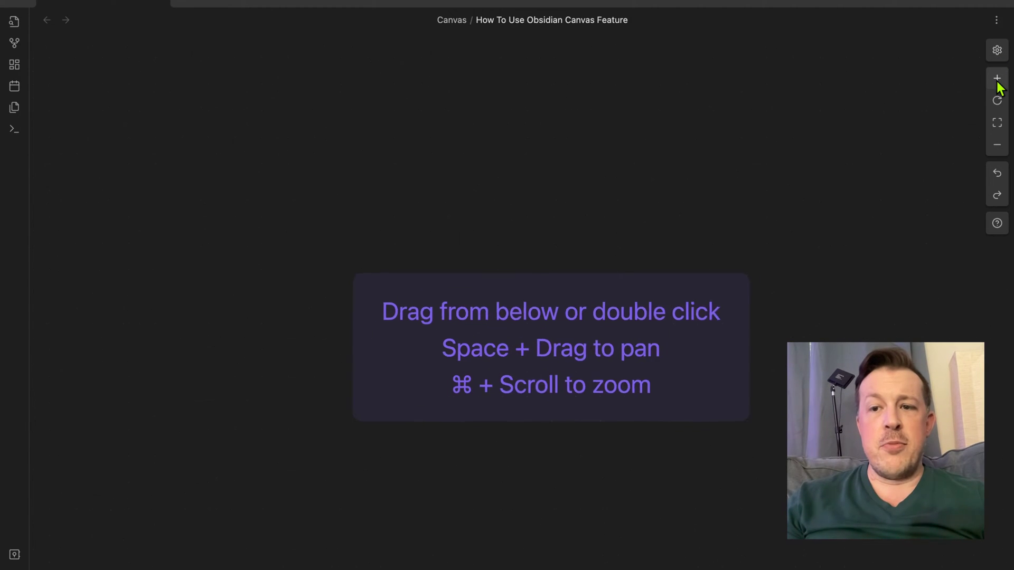
{"action": "left_click", "coordinate": [997, 145]}
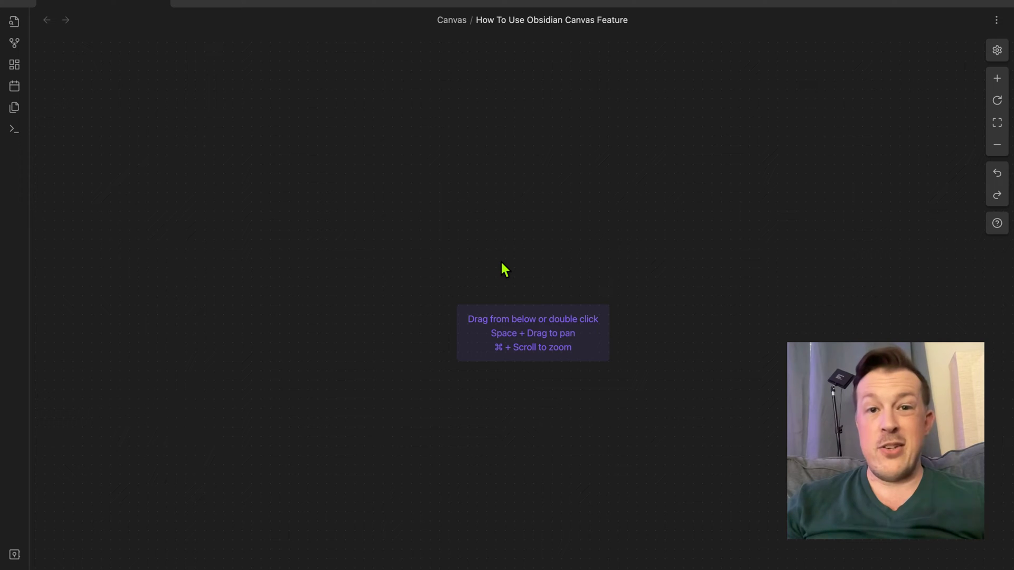
Add a 'Who is This for?' text card near the canvas centre
{"action": "double_click", "coordinate": [500, 220]}
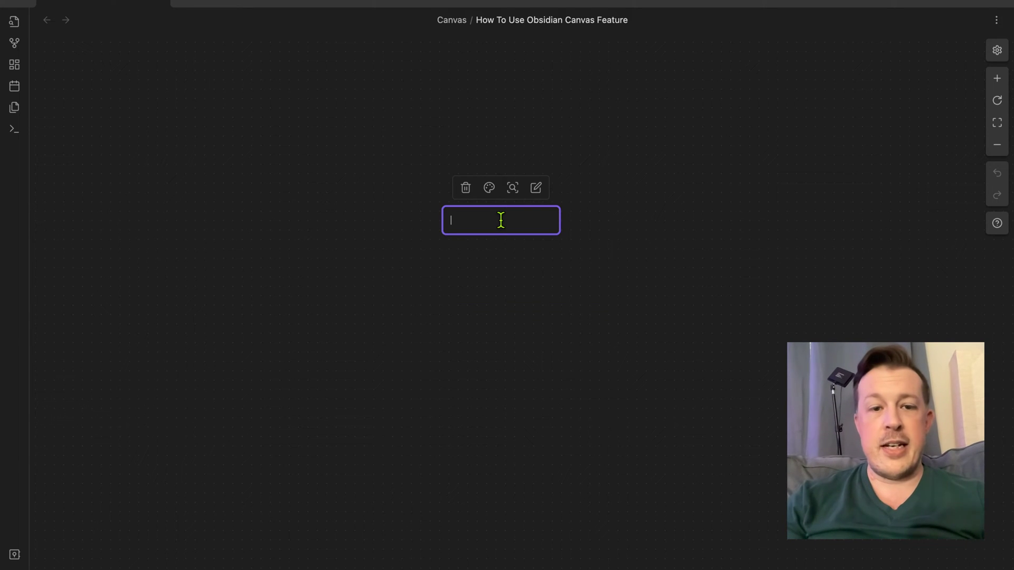
{"action": "type", "text": "Who is"}
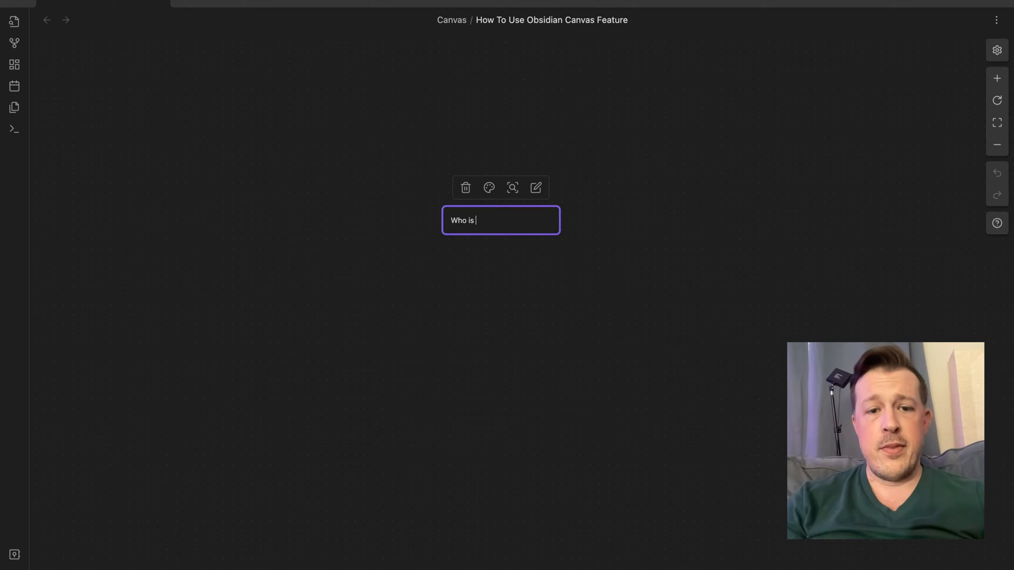
{"action": "type", "text": " This for?"}
{"action": "key", "text": "Return"}
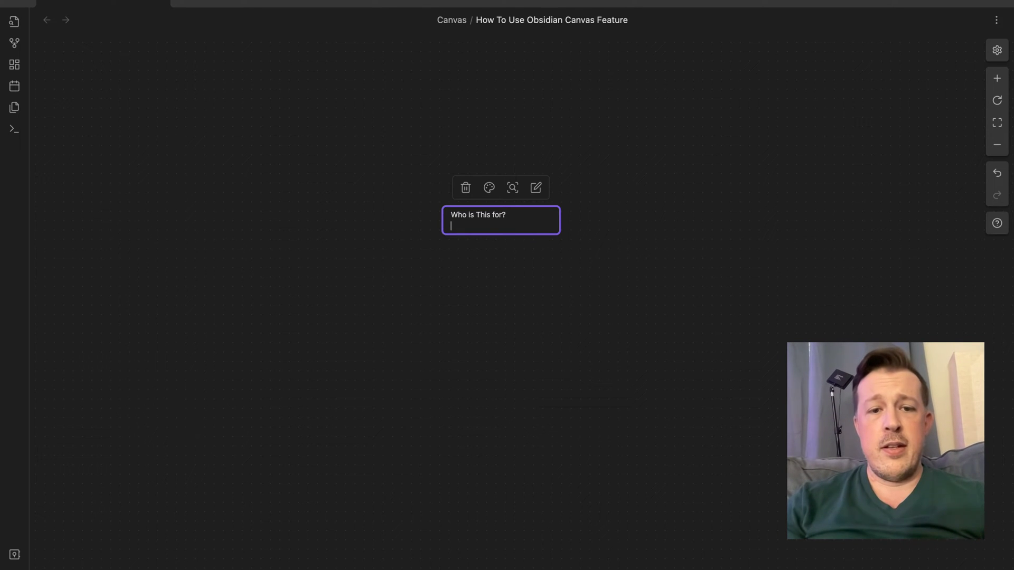
{"action": "key", "text": "BackSpace"}
{"action": "left_click", "coordinate": [501, 320]}
{"action": "left_click_drag", "start_coordinate": [527, 215], "coordinate": [499, 201]}
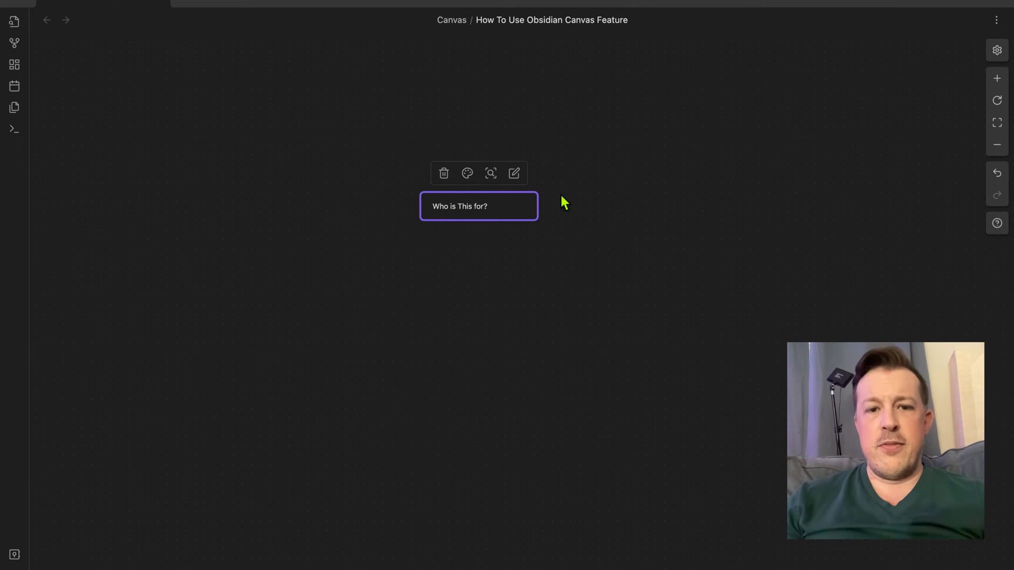
Add a column of role cards to its right: Author, Graphic Designer and Copywriter
{"action": "double_click", "coordinate": [588, 150]}
{"action": "type", "text": "A"}
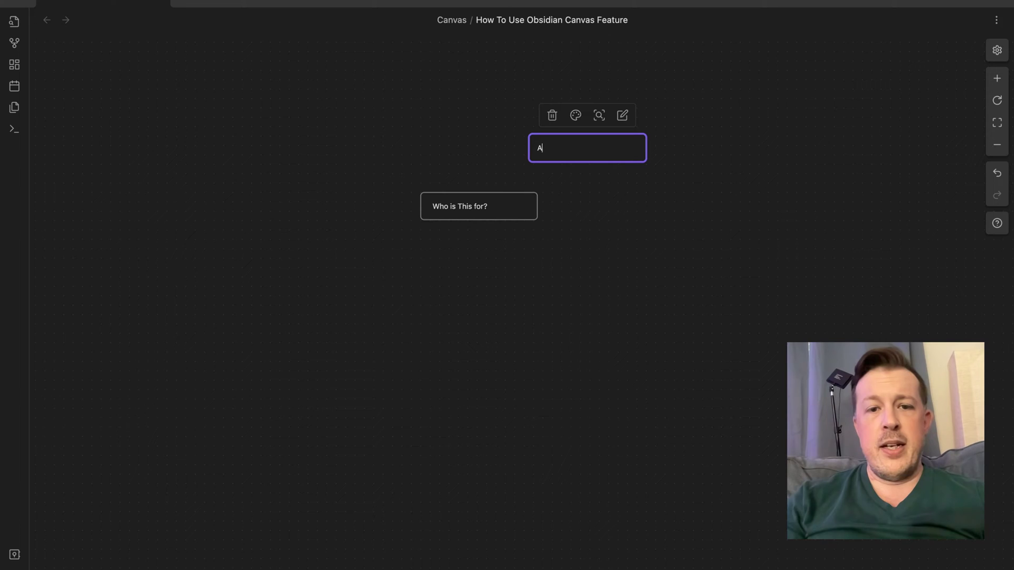
{"action": "type", "text": "uthor"}
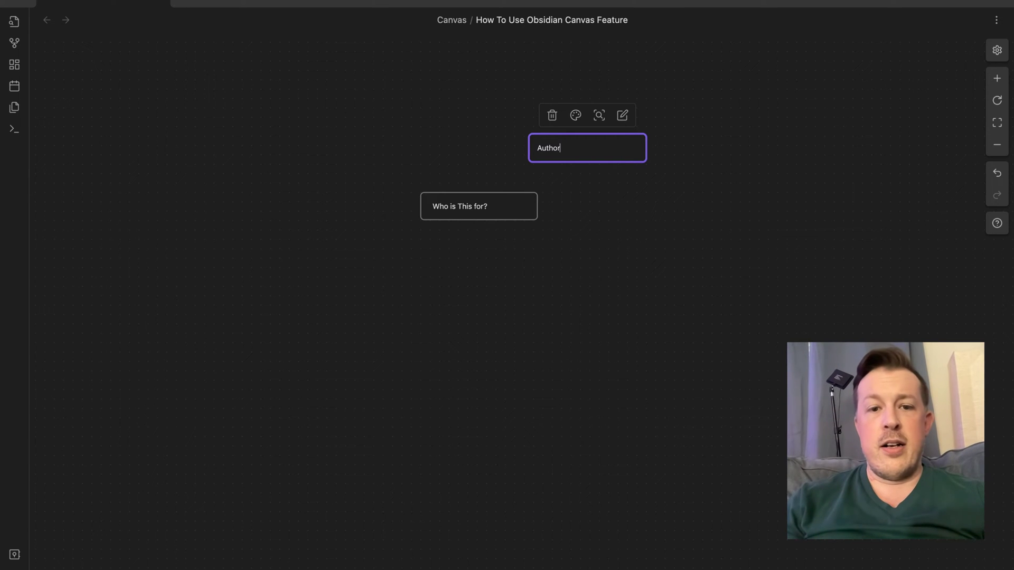
{"action": "left_click", "coordinate": [633, 291]}
{"action": "left_click_drag", "start_coordinate": [604, 146], "coordinate": [647, 147]}
{"action": "left_click", "coordinate": [612, 219]}
{"action": "double_click", "coordinate": [612, 219]}
{"action": "type", "text": "G"}
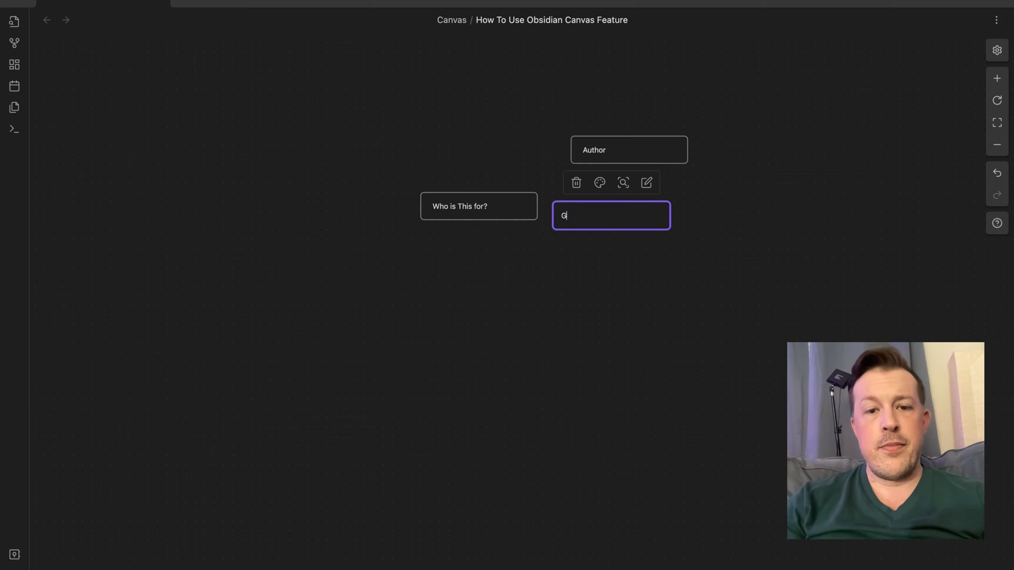
{"action": "type", "text": "raphic Designer"}
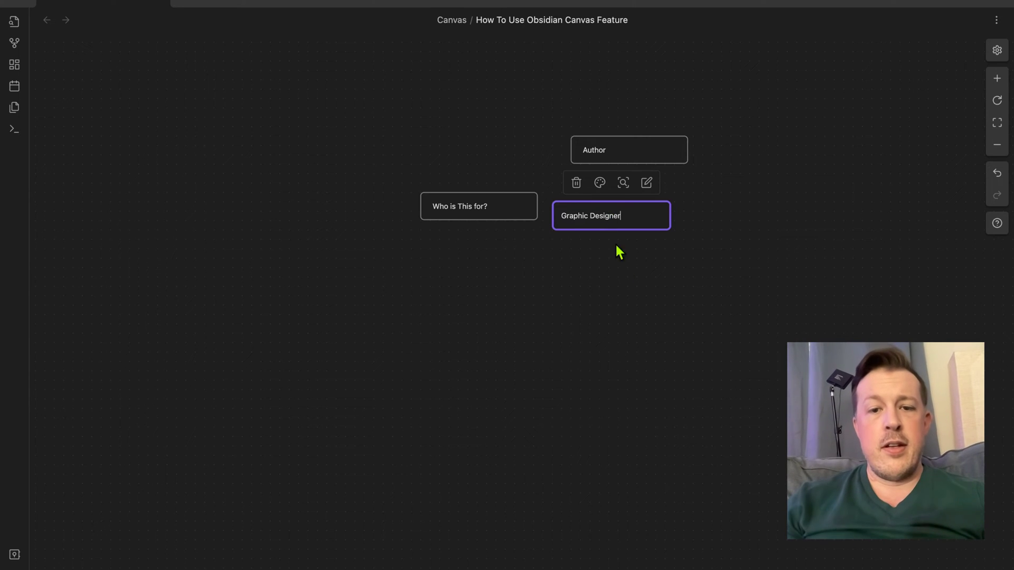
{"action": "left_click", "coordinate": [617, 254]}
{"action": "left_click_drag", "start_coordinate": [631, 218], "coordinate": [648, 223]}
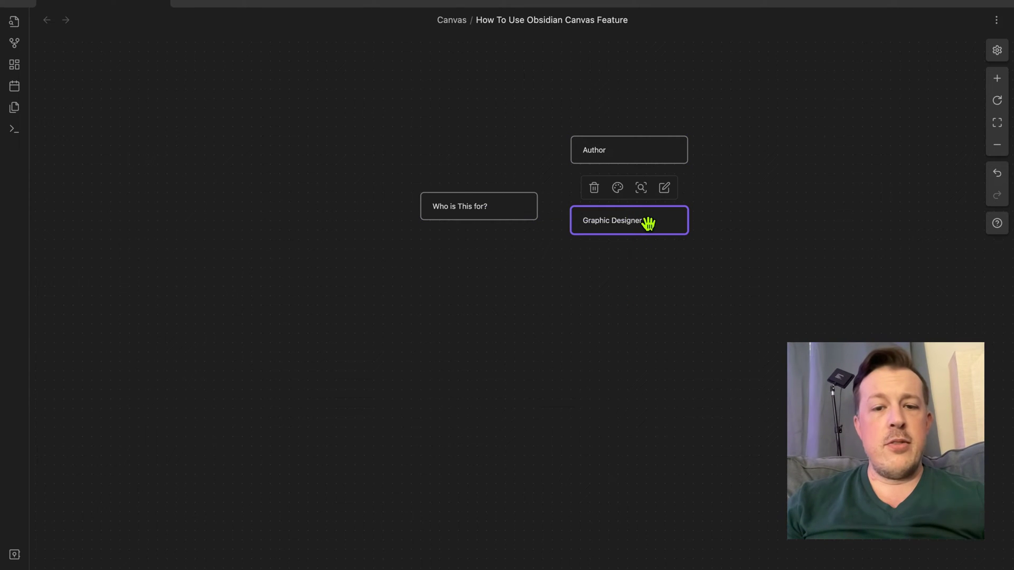
{"action": "left_click", "coordinate": [595, 291]}
{"action": "double_click", "coordinate": [595, 289]}
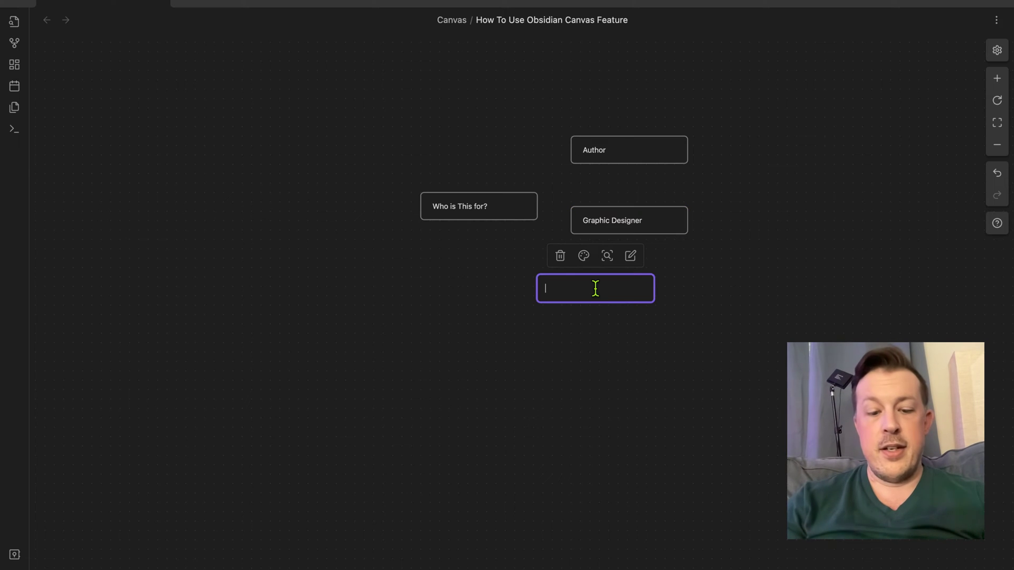
{"action": "type", "text": "Copy"}
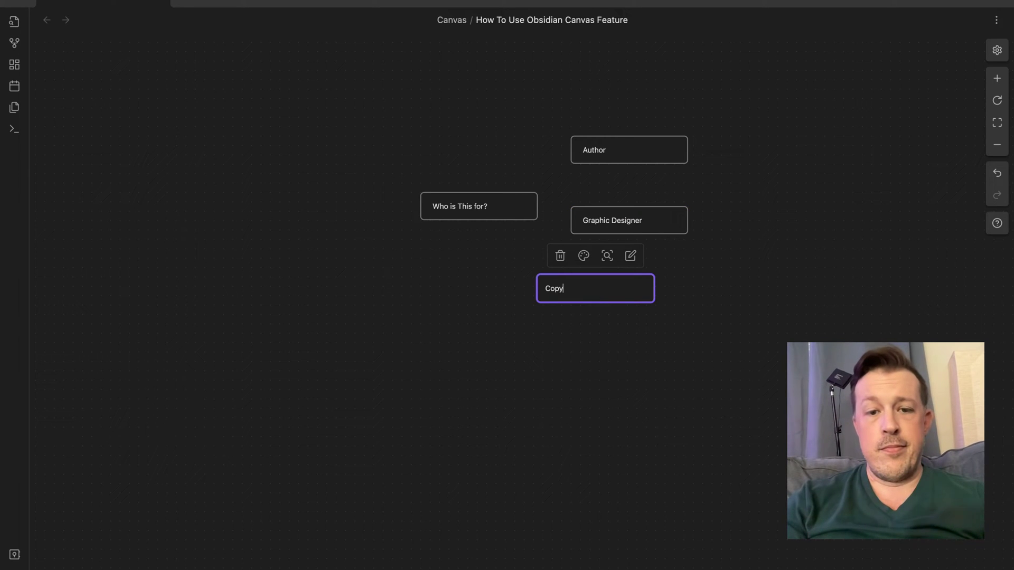
{"action": "type", "text": "writer"}
{"action": "left_click", "coordinate": [604, 357]}
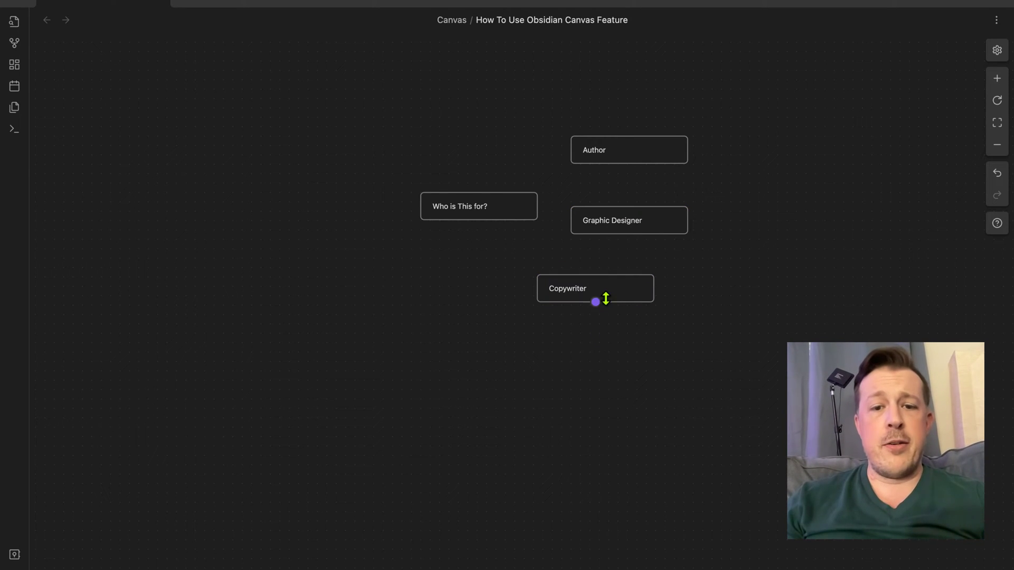
{"action": "left_click_drag", "start_coordinate": [604, 297], "coordinate": [631, 290]}
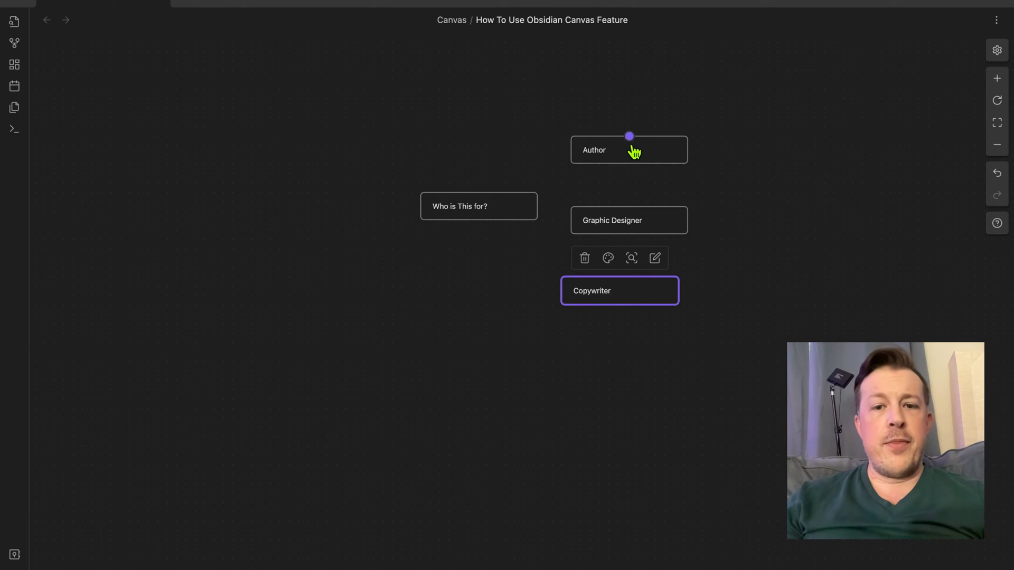
Add task cards Organize Chapters, Writing Proposals and Writing Grants further right
{"action": "double_click", "coordinate": [761, 120]}
{"action": "type", "text": "O"}
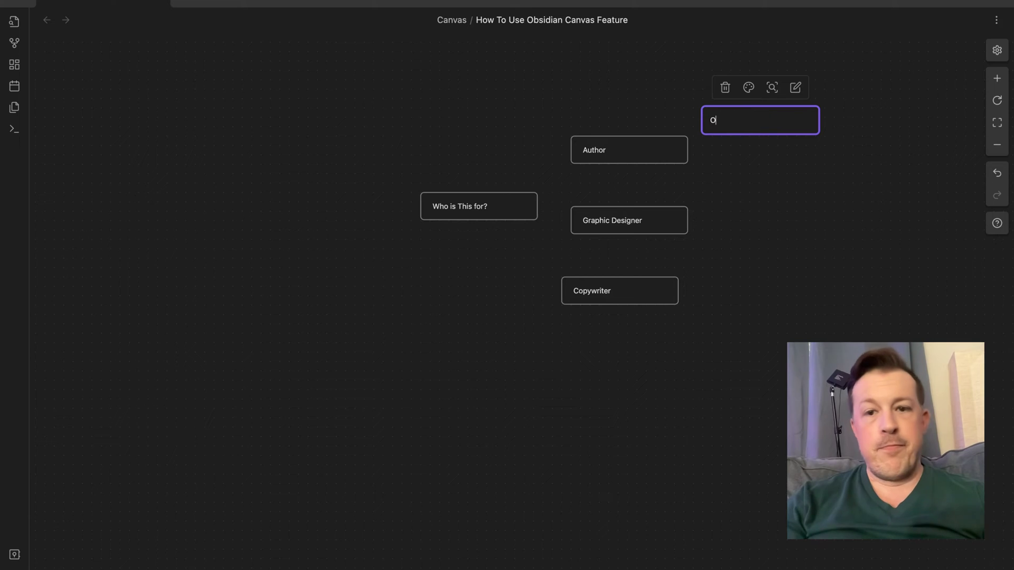
{"action": "type", "text": "raanize Chapters"}
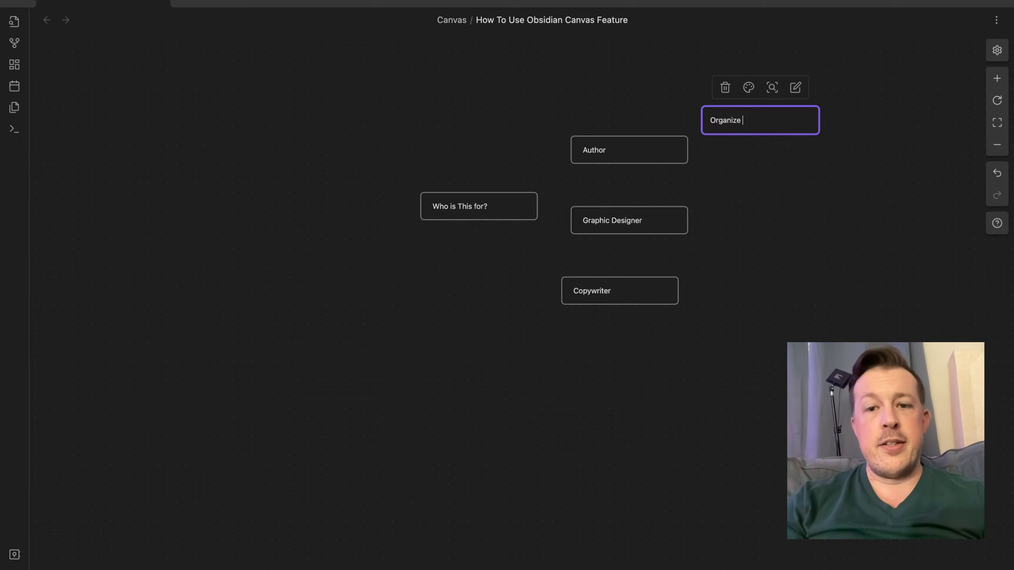
{"action": "left_click", "coordinate": [751, 250]}
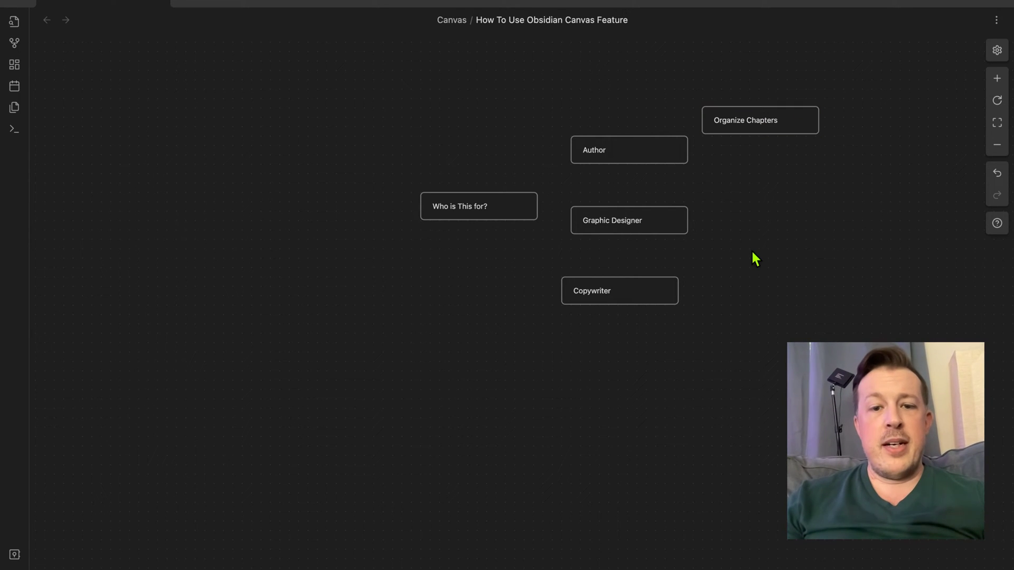
{"action": "double_click", "coordinate": [744, 208]}
{"action": "type", "text": "Writing"}
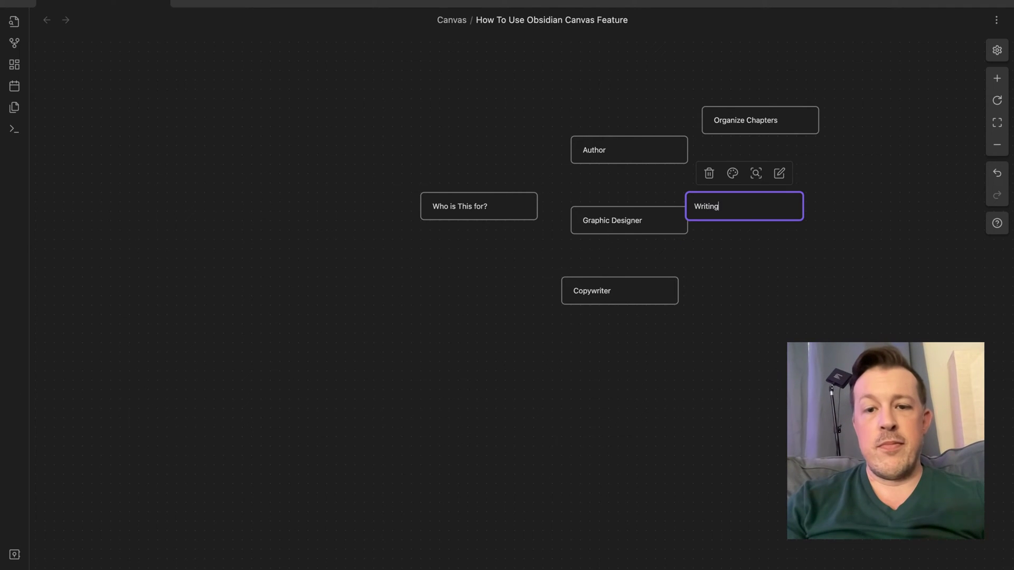
{"action": "type", "text": " Proposals"}
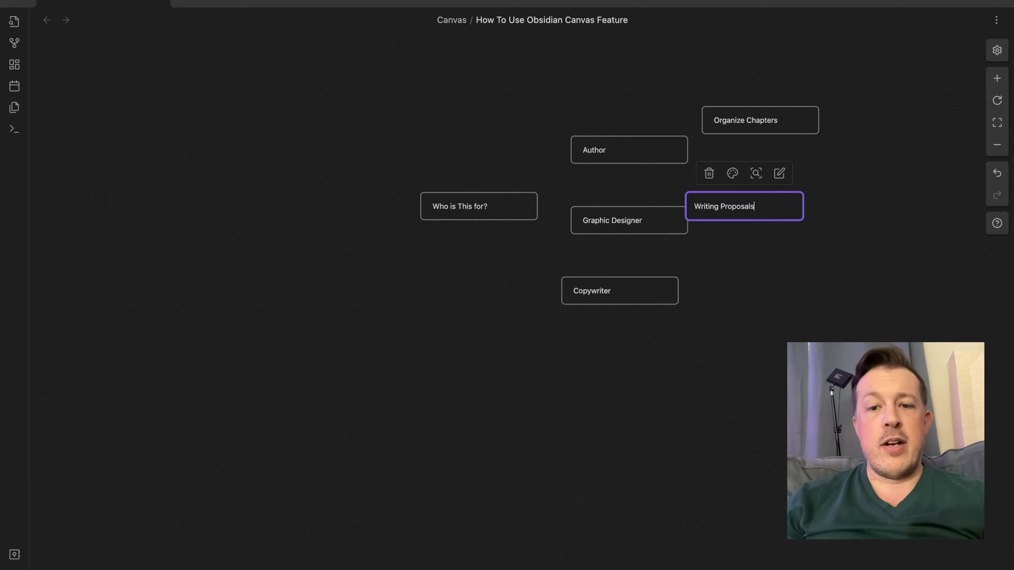
{"action": "left_click", "coordinate": [737, 267]}
{"action": "left_click_drag", "start_coordinate": [755, 213], "coordinate": [772, 213]}
{"action": "double_click", "coordinate": [766, 232]}
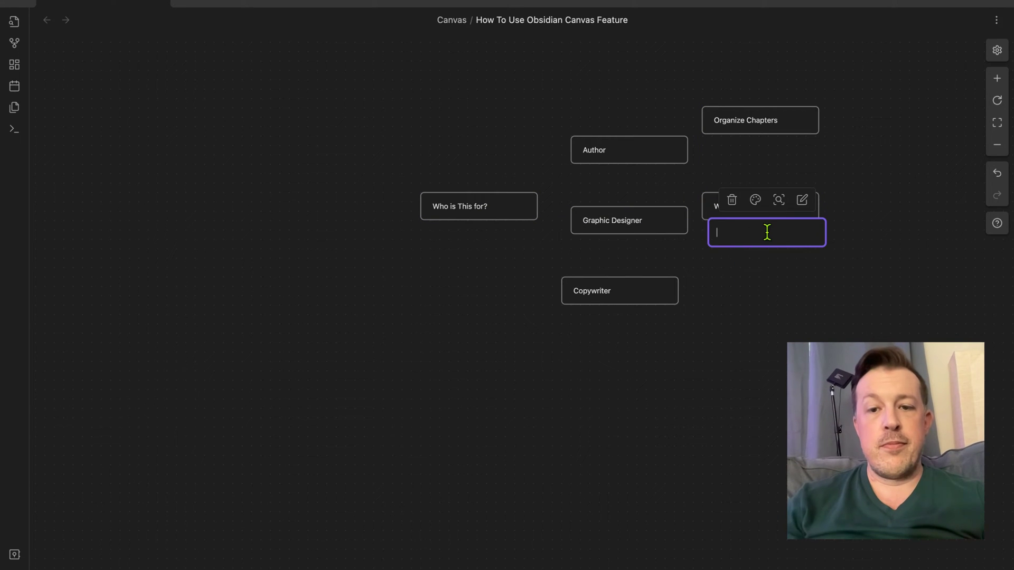
{"action": "type", "text": "Writing Grants"}
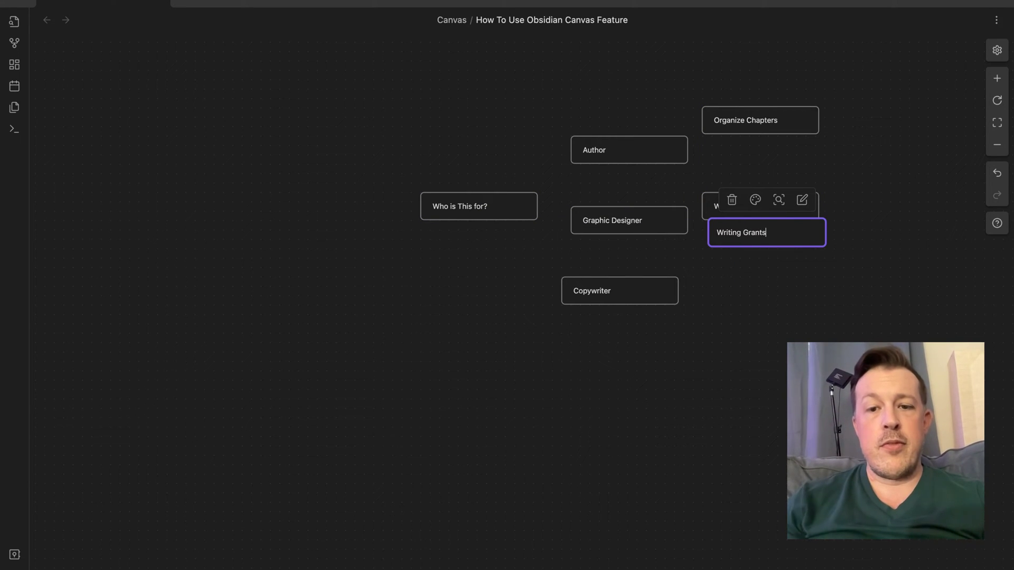
{"action": "left_click", "coordinate": [768, 286]}
{"action": "left_click_drag", "start_coordinate": [774, 234], "coordinate": [774, 247]}
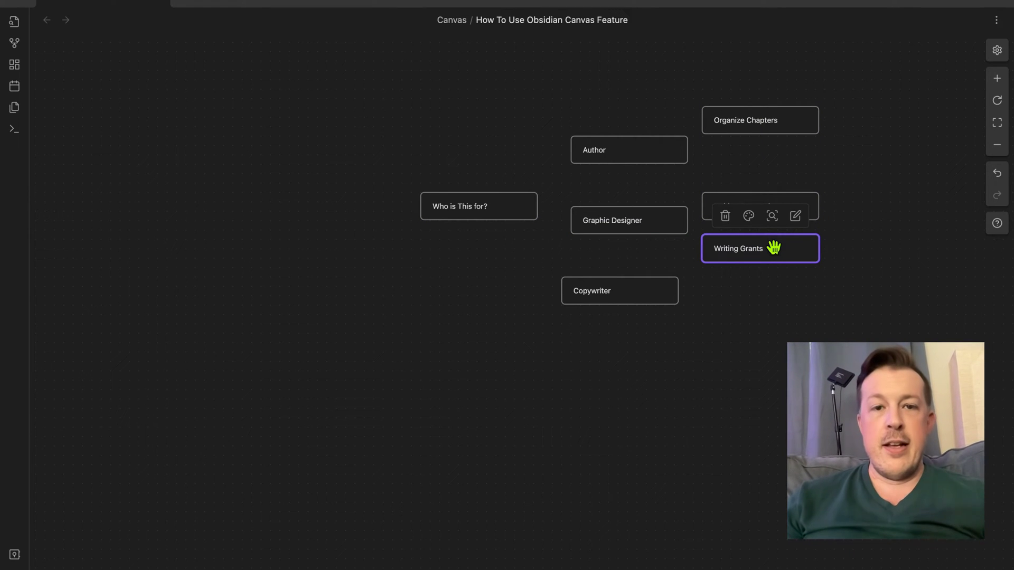
{"action": "left_click", "coordinate": [748, 328]}
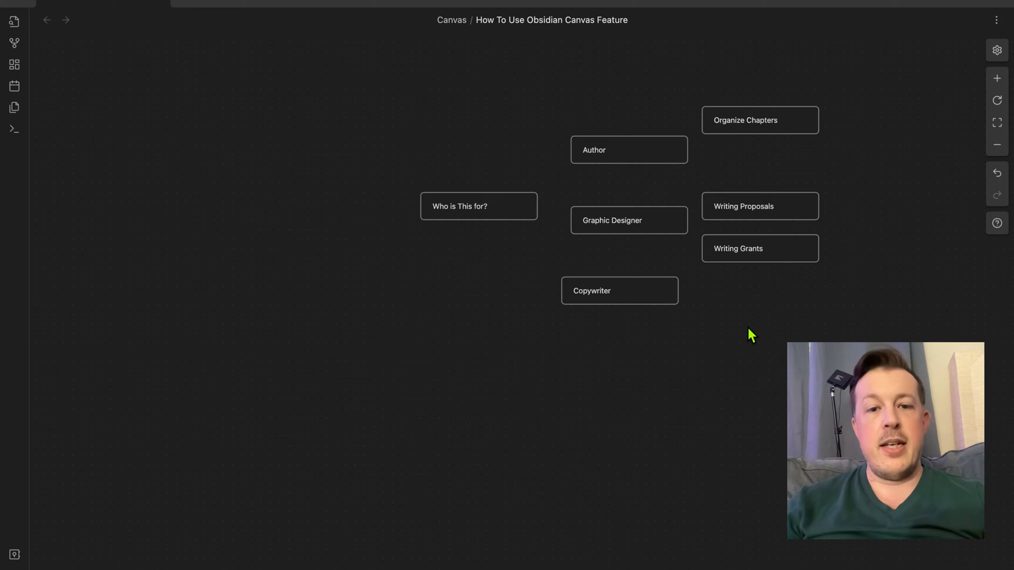
Move 'Who is This for?' left and draw arrows from it to Author, Graphic Designer and Copywriter
{"action": "left_click_drag", "start_coordinate": [511, 201], "coordinate": [433, 221]}
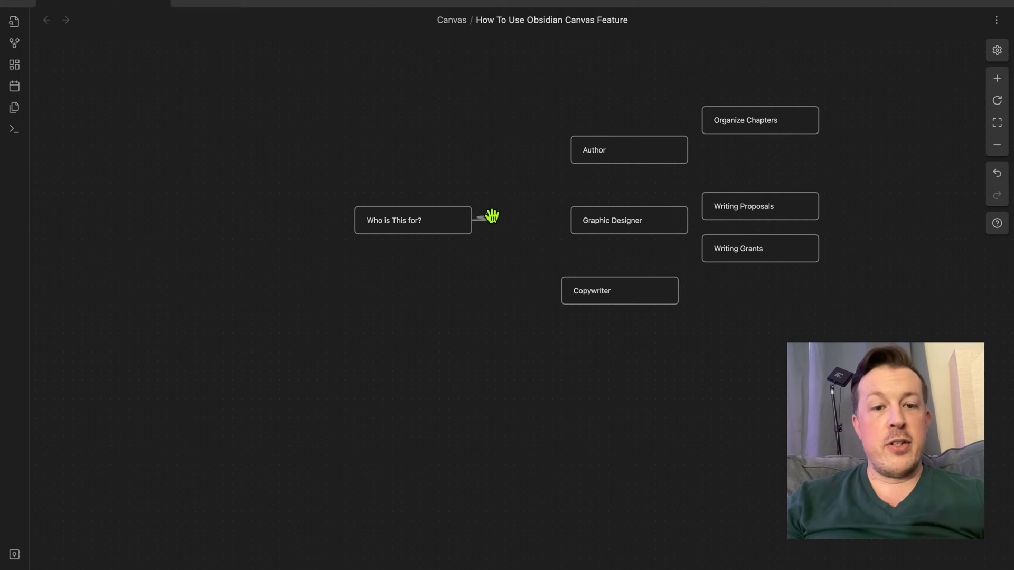
{"action": "left_click_drag", "start_coordinate": [492, 217], "coordinate": [474, 226]}
{"action": "left_click", "coordinate": [415, 218]}
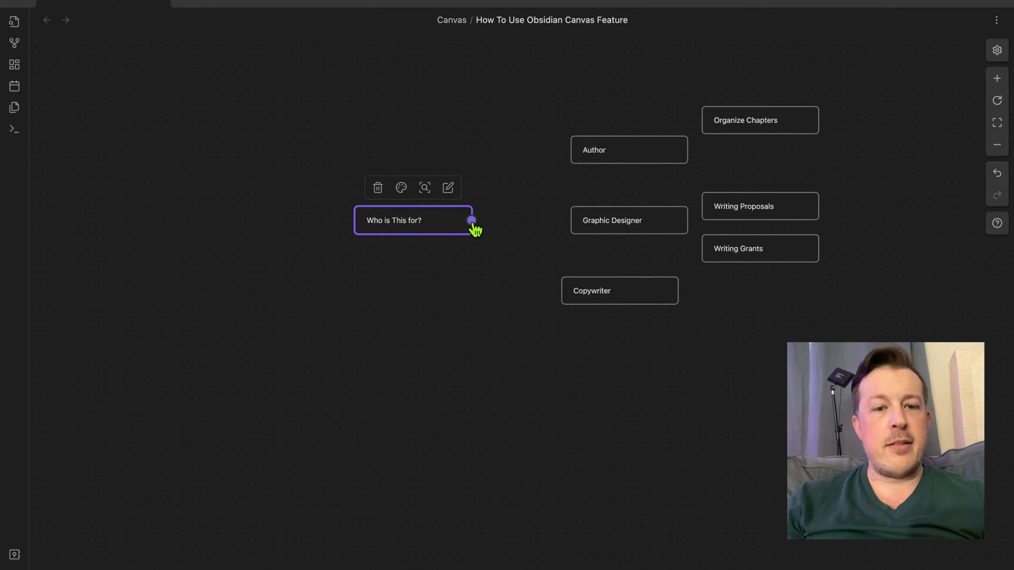
{"action": "left_click_drag", "start_coordinate": [472, 221], "coordinate": [564, 154]}
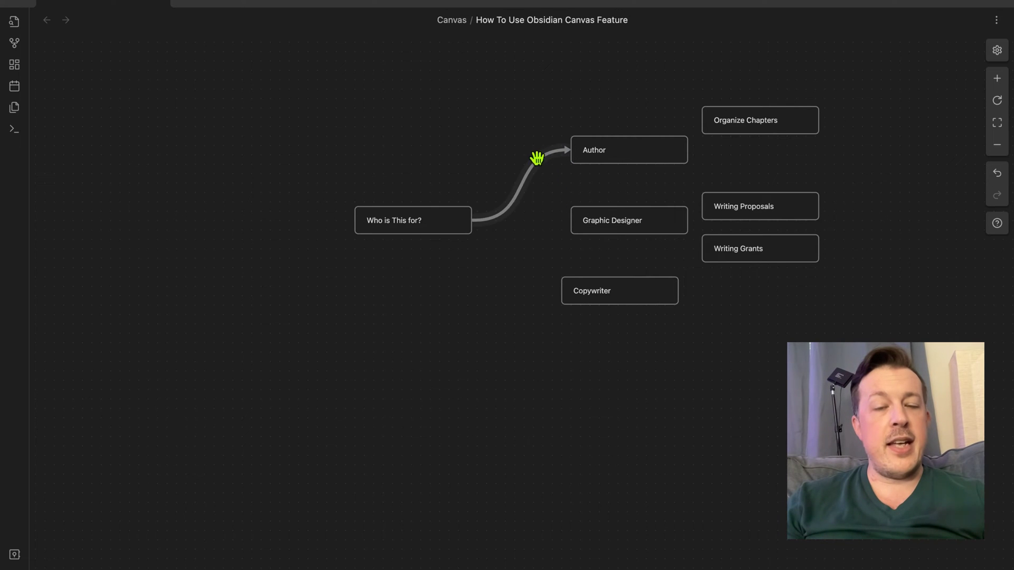
{"action": "left_click_drag", "start_coordinate": [472, 222], "coordinate": [569, 228]}
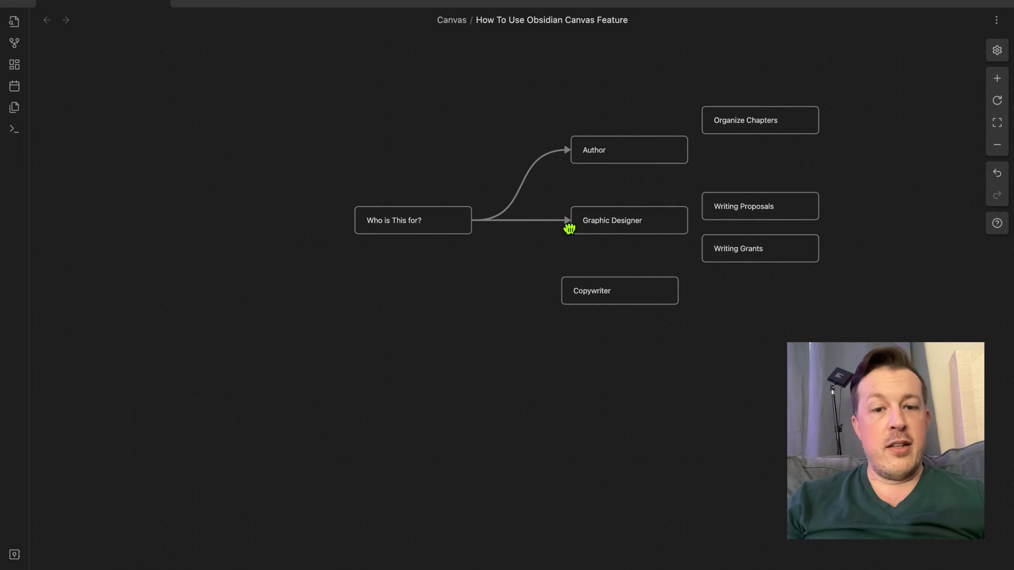
{"action": "left_click_drag", "start_coordinate": [473, 221], "coordinate": [561, 292]}
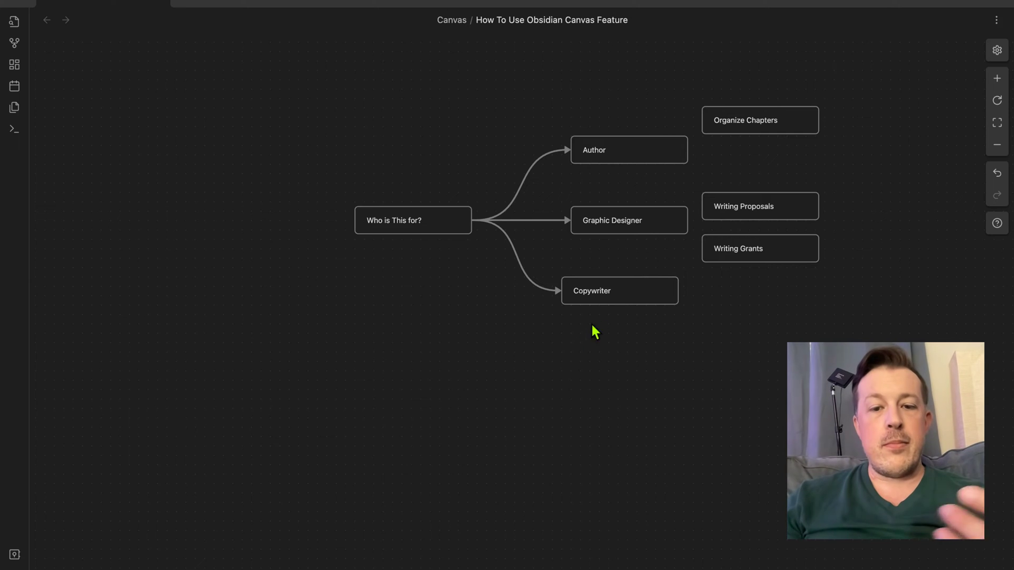
Prefix the Copywriter card's text with '##' so it renders as a heading
{"action": "double_click", "coordinate": [627, 290]}
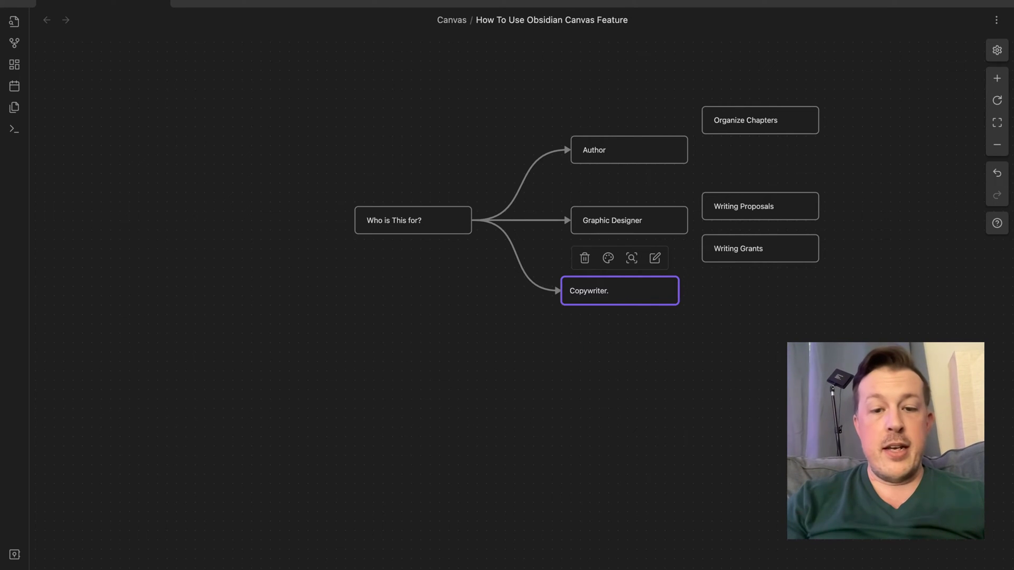
{"action": "type", "text": "#"}
{"action": "key", "text": "BackSpace"}
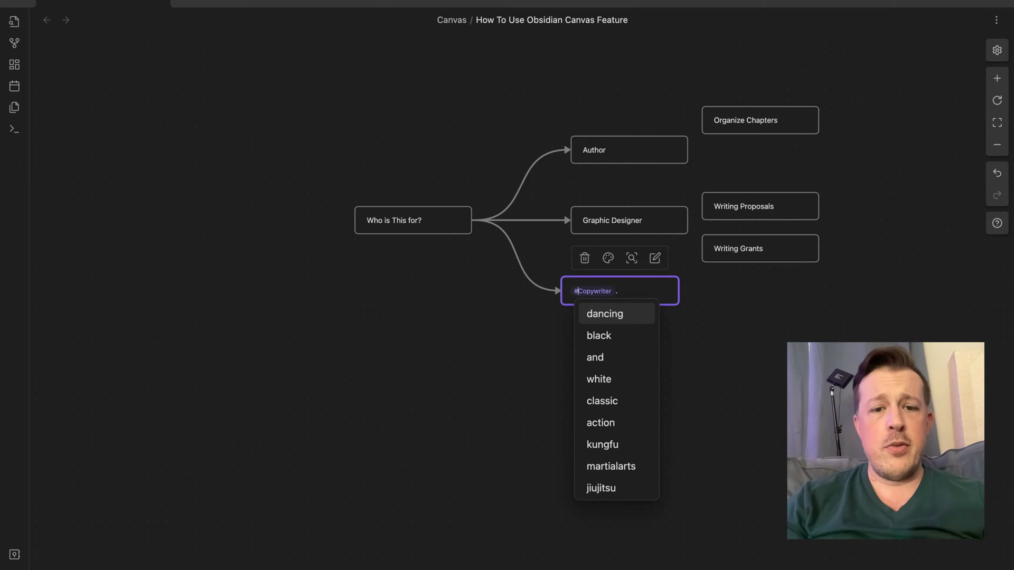
{"action": "type", "text": "#"}
{"action": "left_click", "coordinate": [691, 349]}
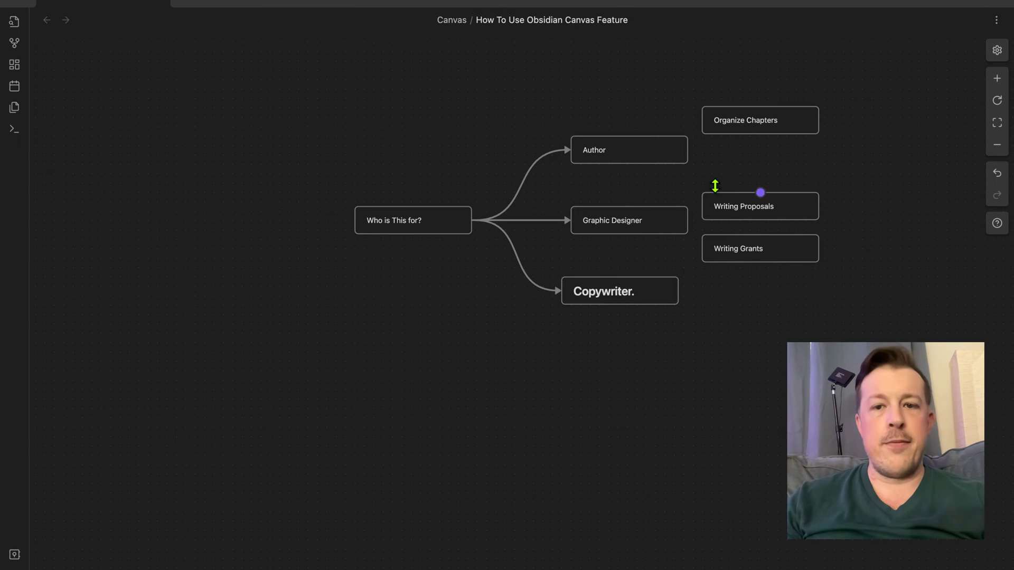
Link Author to Organize Chapters and shift Organize Chapters and the writing cards right
{"action": "left_click_drag", "start_coordinate": [744, 120], "coordinate": [801, 122]}
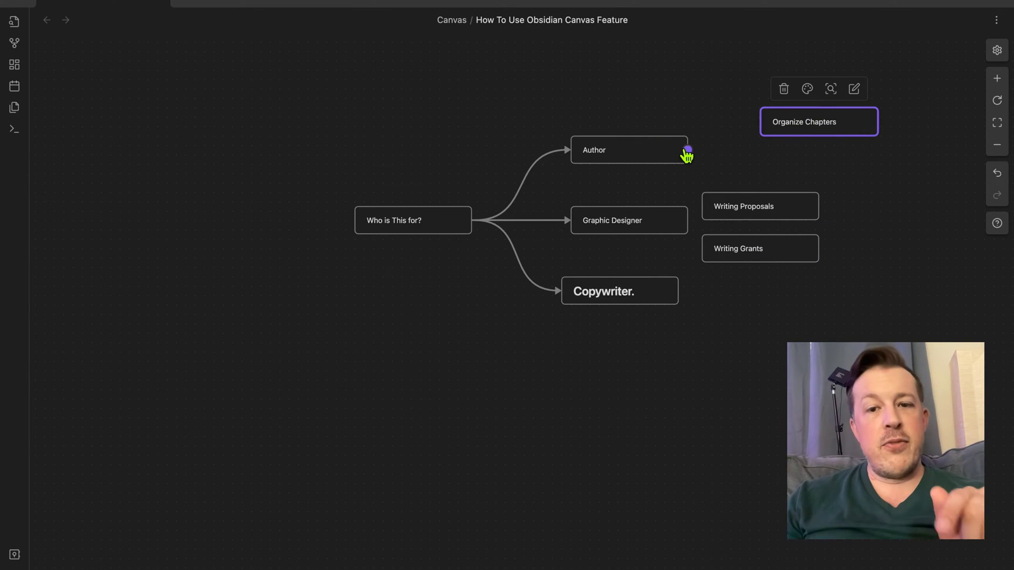
{"action": "left_click_drag", "start_coordinate": [686, 151], "coordinate": [761, 122]}
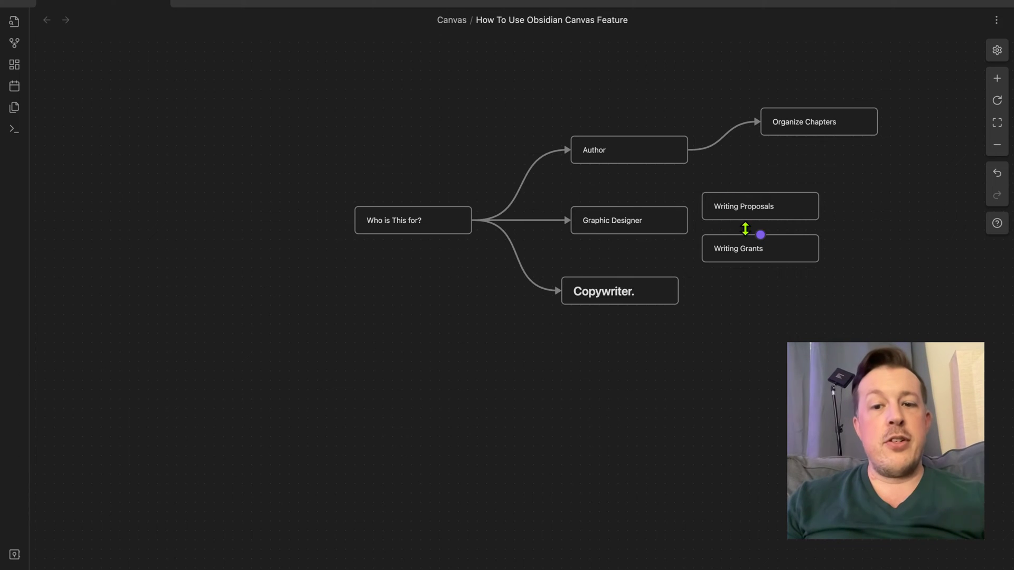
{"action": "left_click_drag", "start_coordinate": [752, 166], "coordinate": [743, 259]}
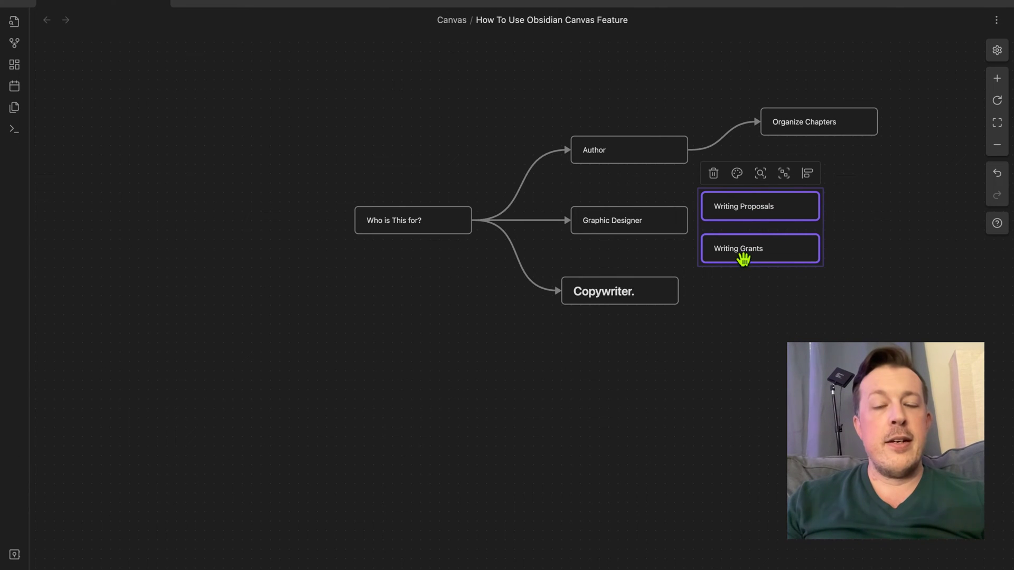
{"action": "left_click", "coordinate": [860, 194]}
{"action": "left_click_drag", "start_coordinate": [858, 171], "coordinate": [796, 244]}
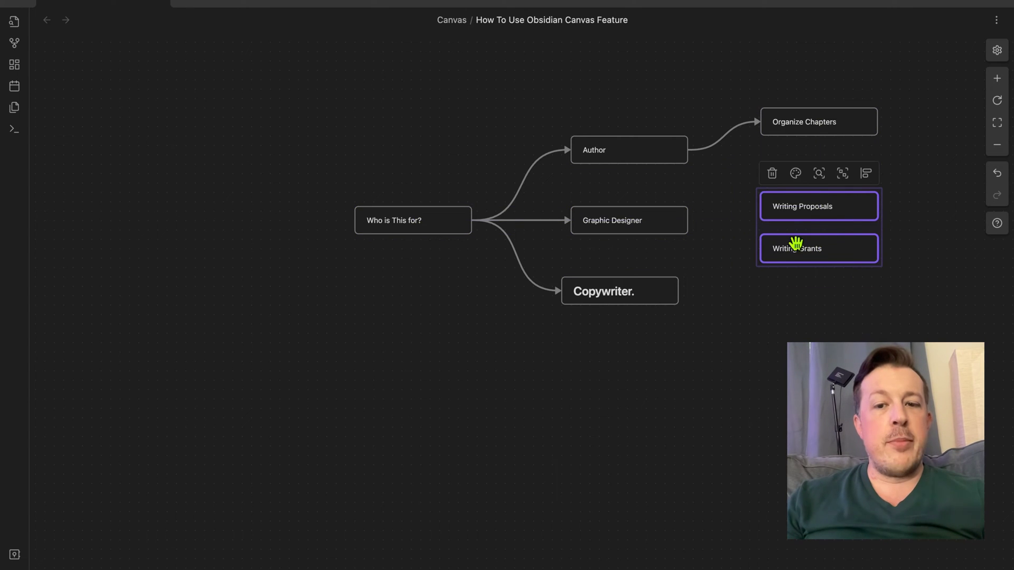
{"action": "left_click", "coordinate": [688, 258]}
Arrow Graphic Designer to Writing Proposals, delete the stray arrow to Writing Grants, link Proposals to Grants
{"action": "left_click_drag", "start_coordinate": [688, 220], "coordinate": [759, 210]}
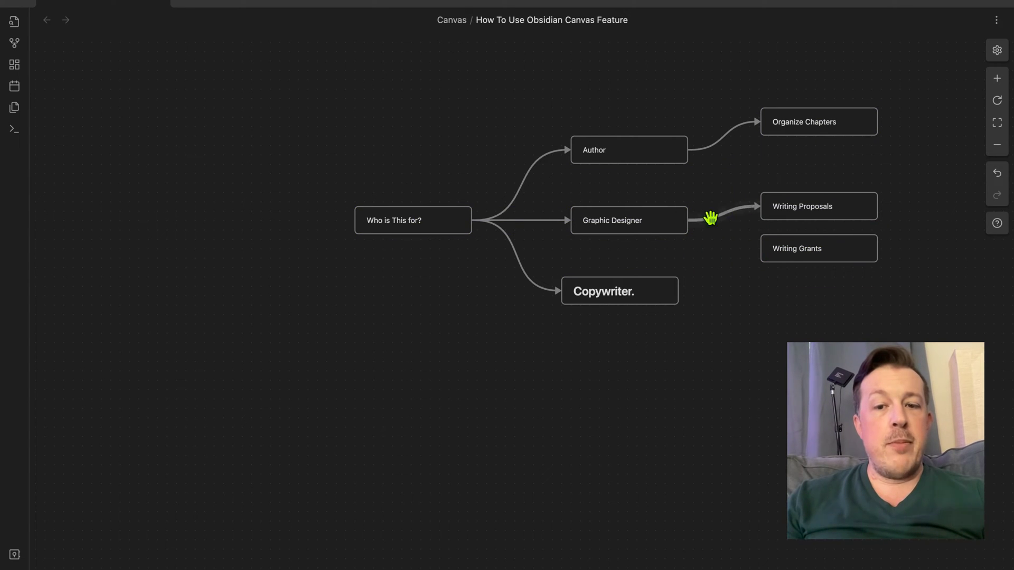
{"action": "left_click_drag", "start_coordinate": [687, 221], "coordinate": [760, 248]}
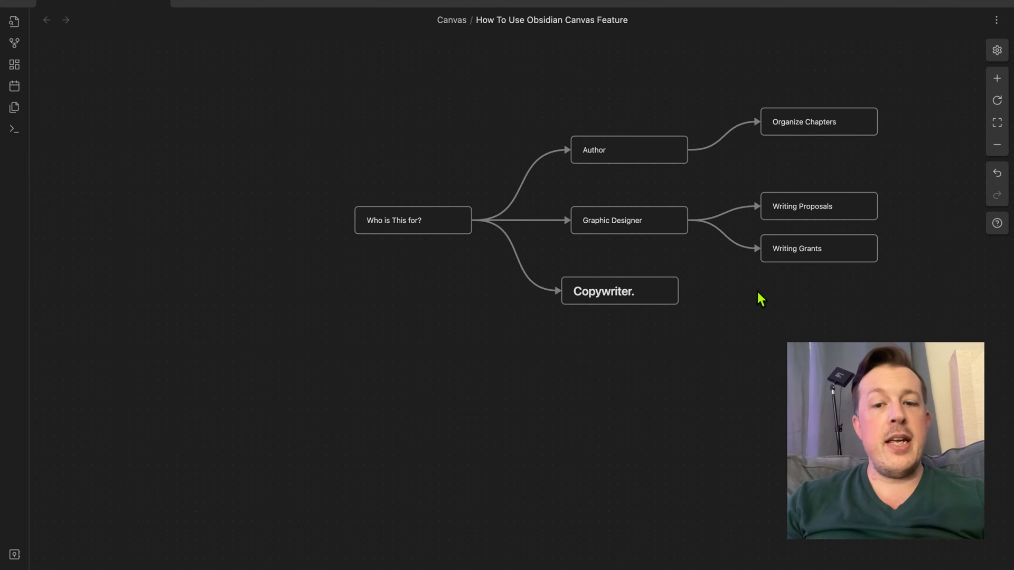
{"action": "left_click", "coordinate": [728, 236]}
{"action": "key", "text": "Delete"}
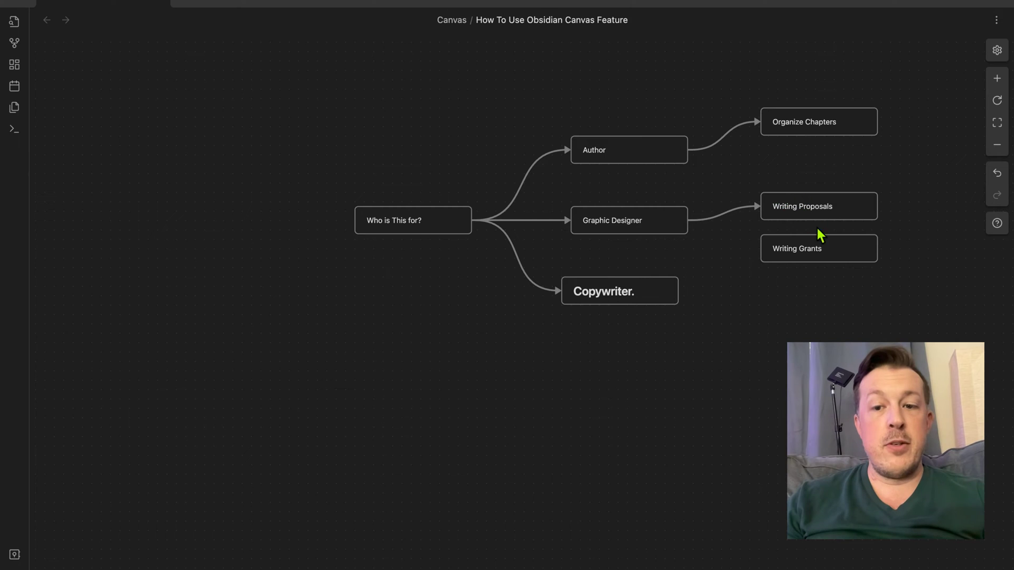
{"action": "left_click_drag", "start_coordinate": [819, 221], "coordinate": [818, 244]}
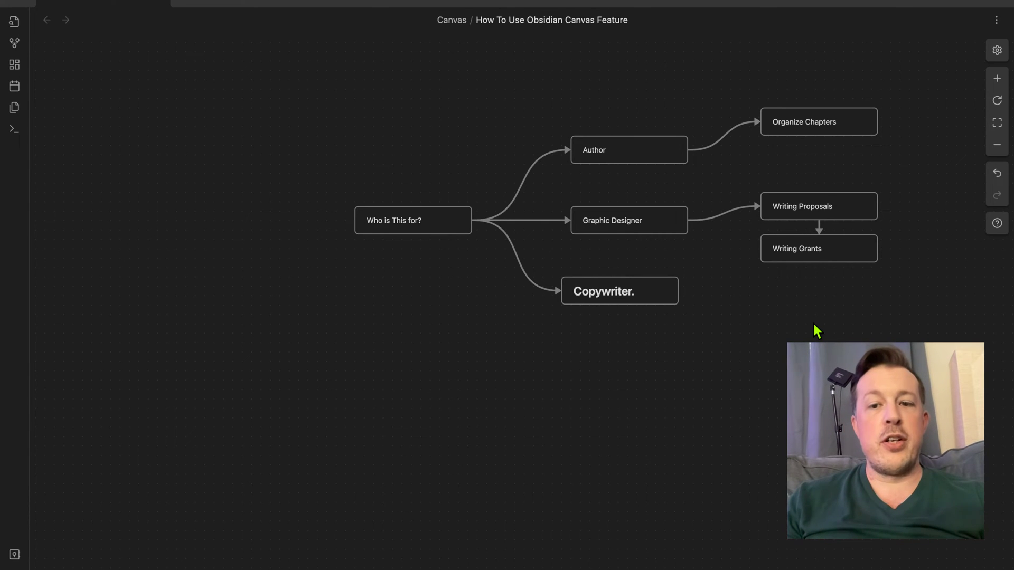
Move Writing Grants to the right of Writing Proposals and reconnect them with an arrow
{"action": "scroll", "coordinate": [813, 325], "scroll_direction": "right", "scroll_amount": 4}
{"action": "scroll", "coordinate": [813, 325], "scroll_direction": "up", "scroll_amount": 2}
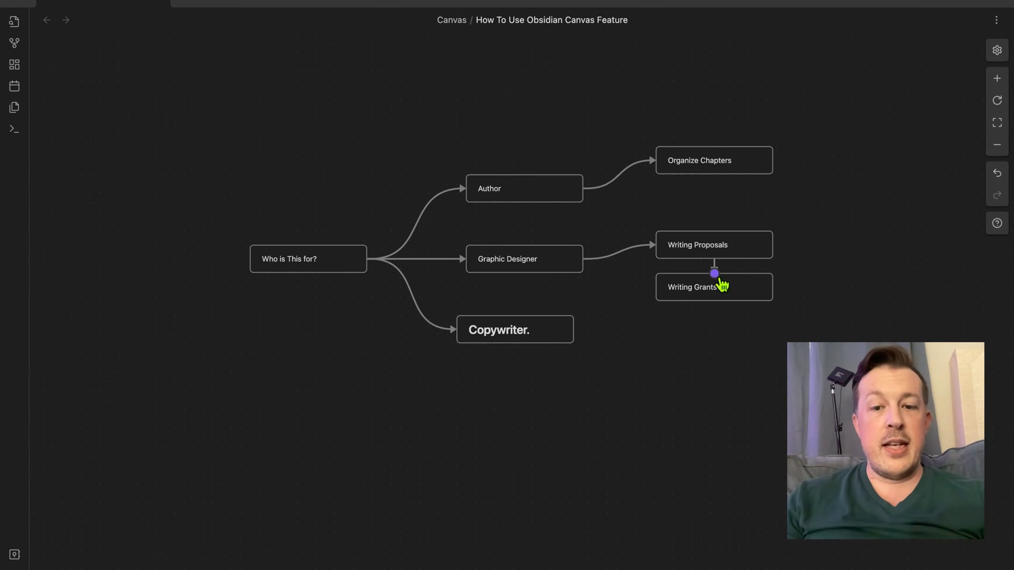
{"action": "left_click", "coordinate": [715, 265]}
{"action": "left_click", "coordinate": [714, 264]}
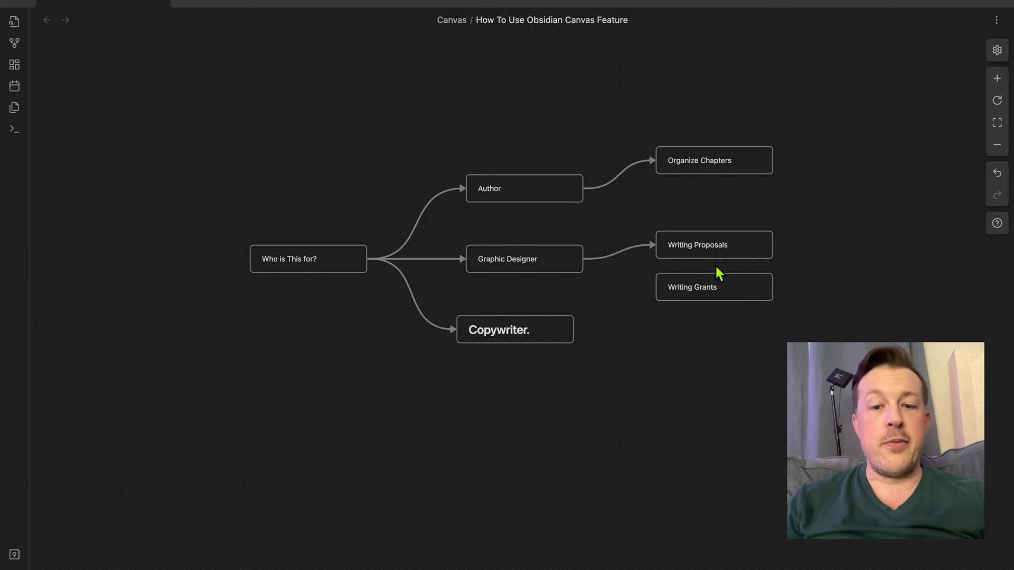
{"action": "left_click_drag", "start_coordinate": [715, 280], "coordinate": [862, 237]}
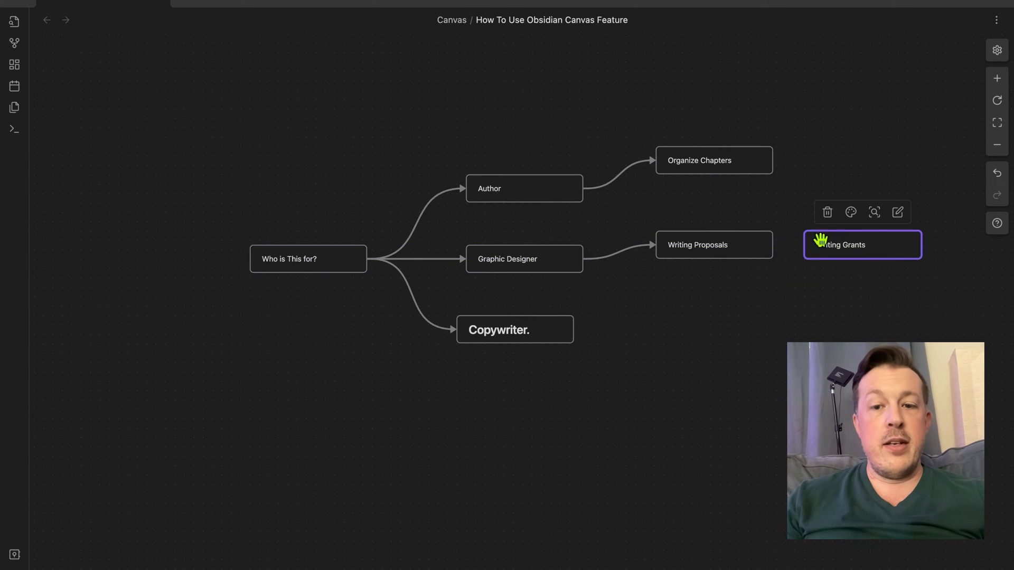
{"action": "left_click_drag", "start_coordinate": [772, 252], "coordinate": [804, 245]}
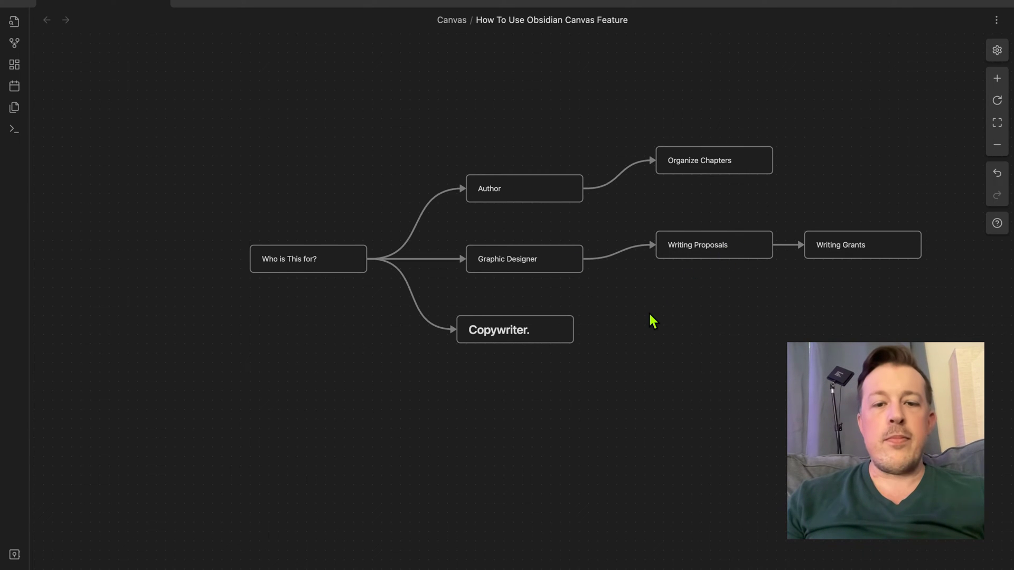
{"action": "scroll", "coordinate": [649, 320], "scroll_direction": "down", "scroll_amount": 3}
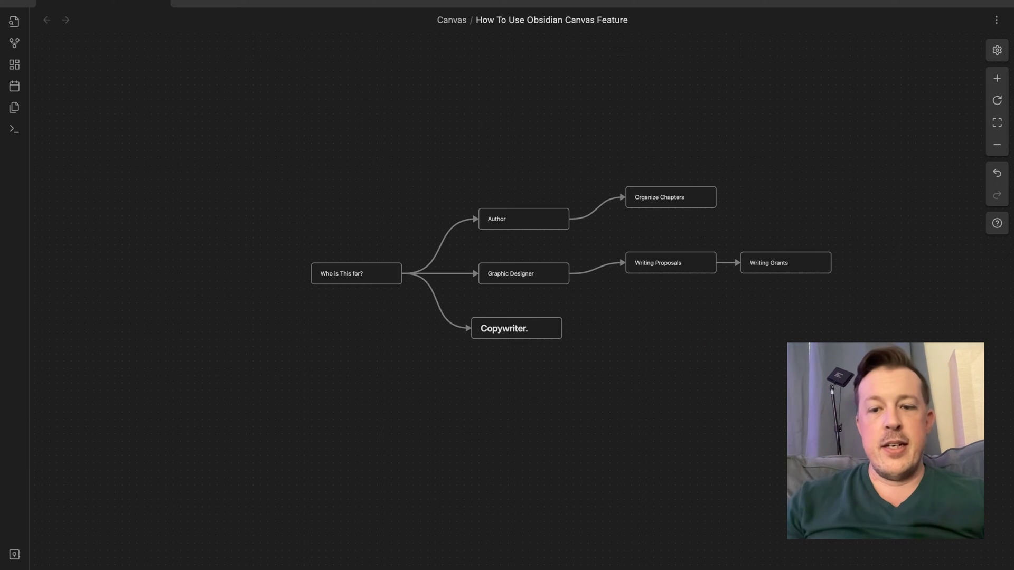
Marquee-select all audience cards, group them and label the group 'Intented Audience'
{"action": "left_click_drag", "start_coordinate": [866, 384], "coordinate": [223, 165]}
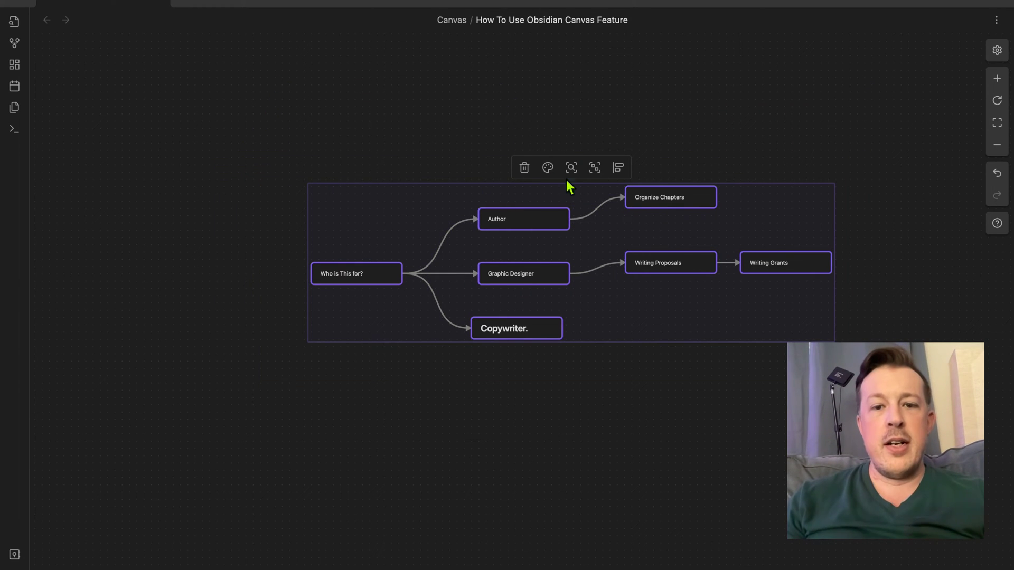
{"action": "left_click", "coordinate": [594, 166]}
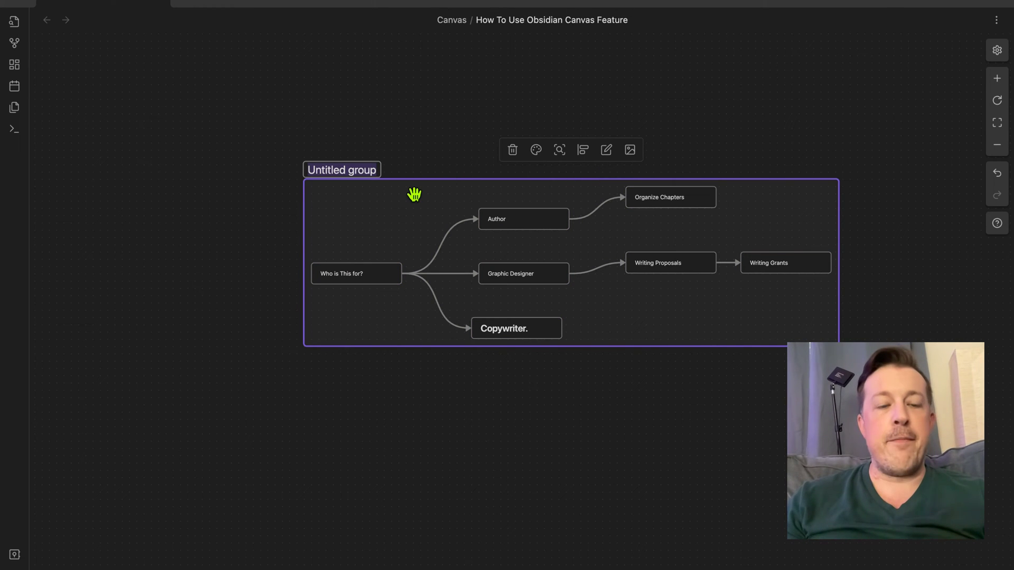
{"action": "key", "text": "BackSpace"}
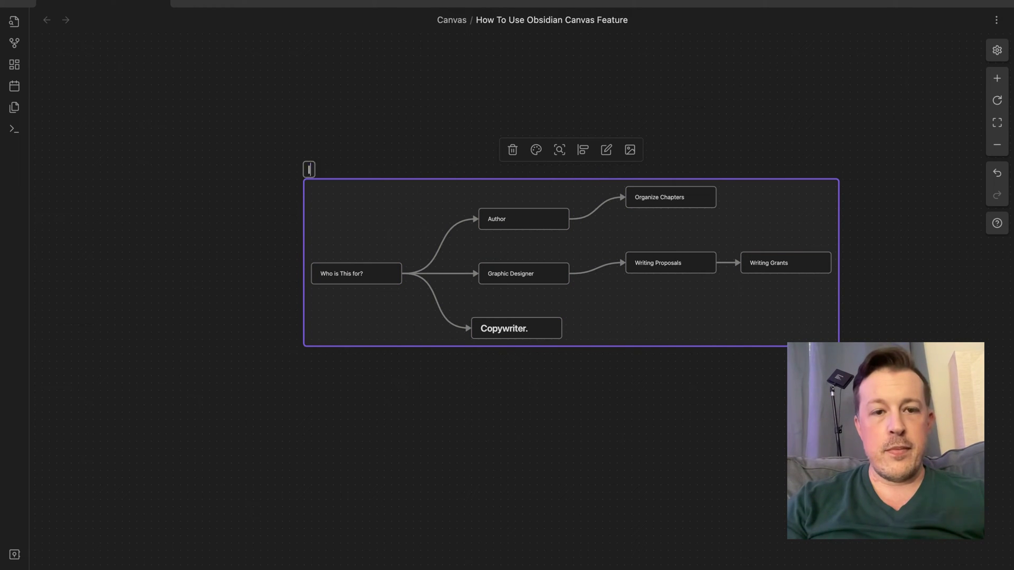
{"action": "type", "text": "Intented Audience"}
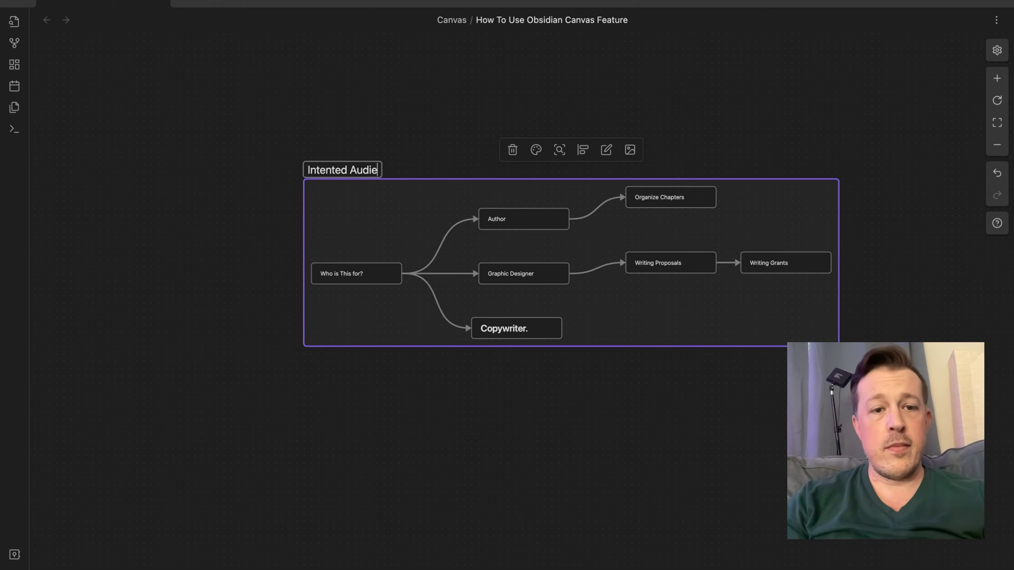
Finish the group label, move the group down-left and make the Author card slightly shorter
{"action": "left_click", "coordinate": [401, 146]}
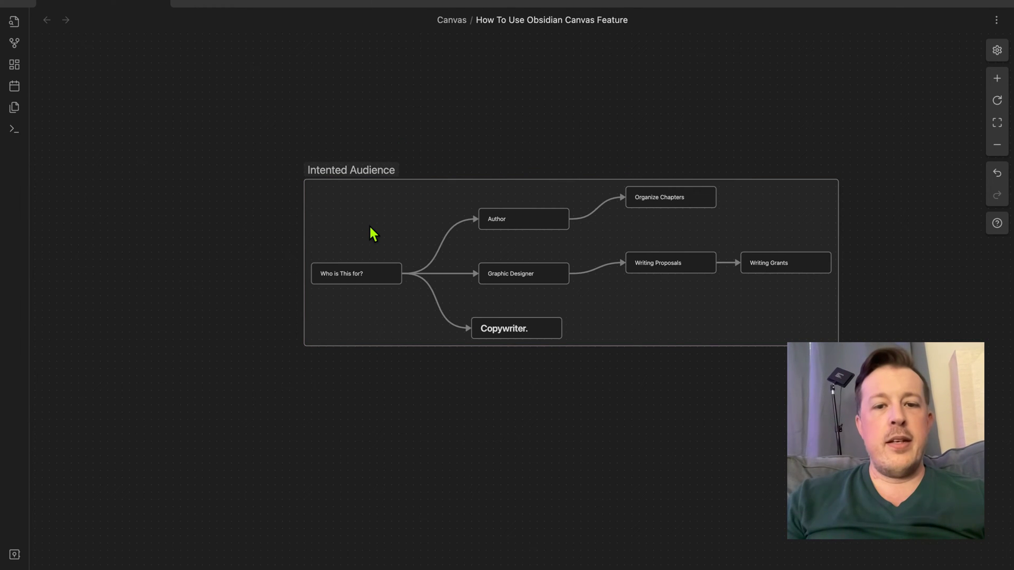
{"action": "left_click_drag", "start_coordinate": [356, 169], "coordinate": [332, 198]}
{"action": "left_click", "coordinate": [390, 180]}
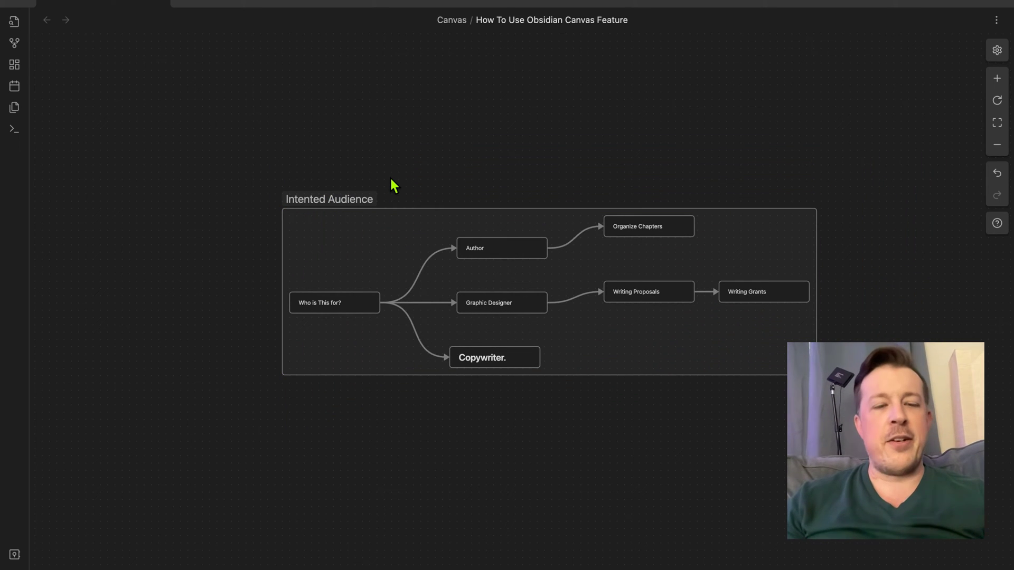
{"action": "mouse_move", "coordinate": [477, 257]}
{"action": "left_mouse_down"}
{"action": "mouse_move", "coordinate": [493, 272]}
{"action": "mouse_move", "coordinate": [495, 252]}
{"action": "left_mouse_up"}
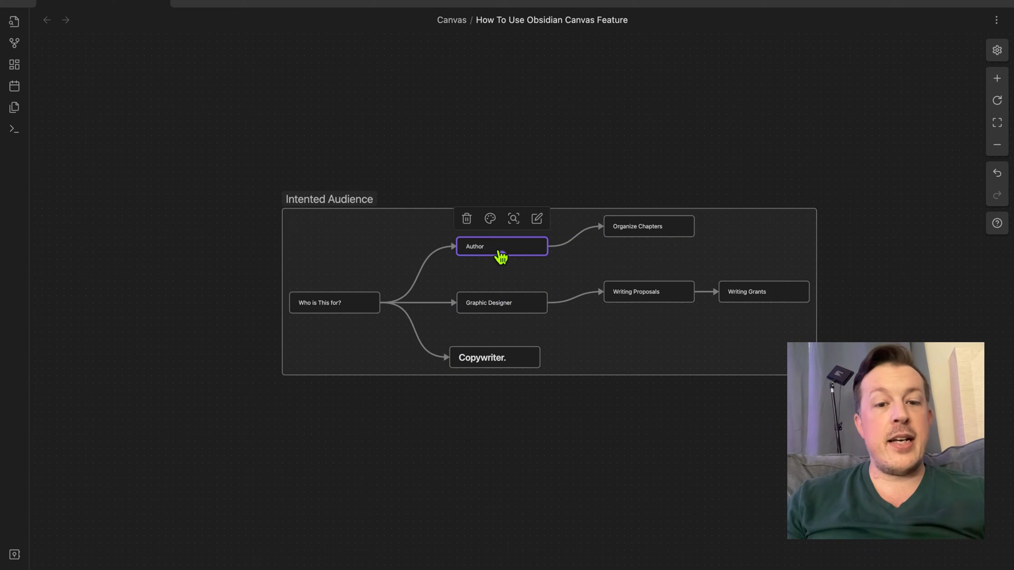
Take Organize Chapters out, move the group without it, then return the card inside
{"action": "left_click_drag", "start_coordinate": [642, 228], "coordinate": [649, 179]}
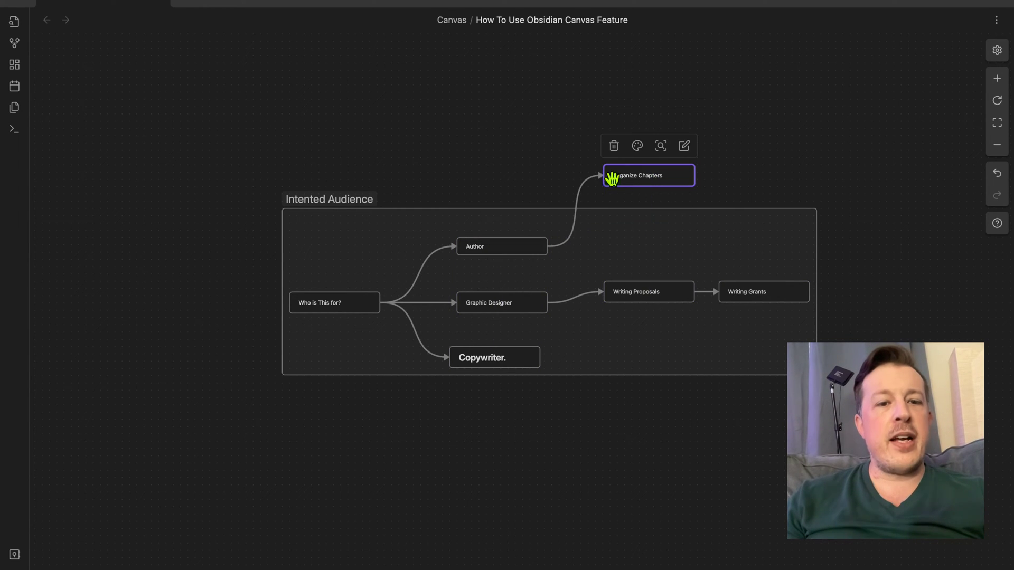
{"action": "left_click_drag", "start_coordinate": [332, 198], "coordinate": [282, 220]}
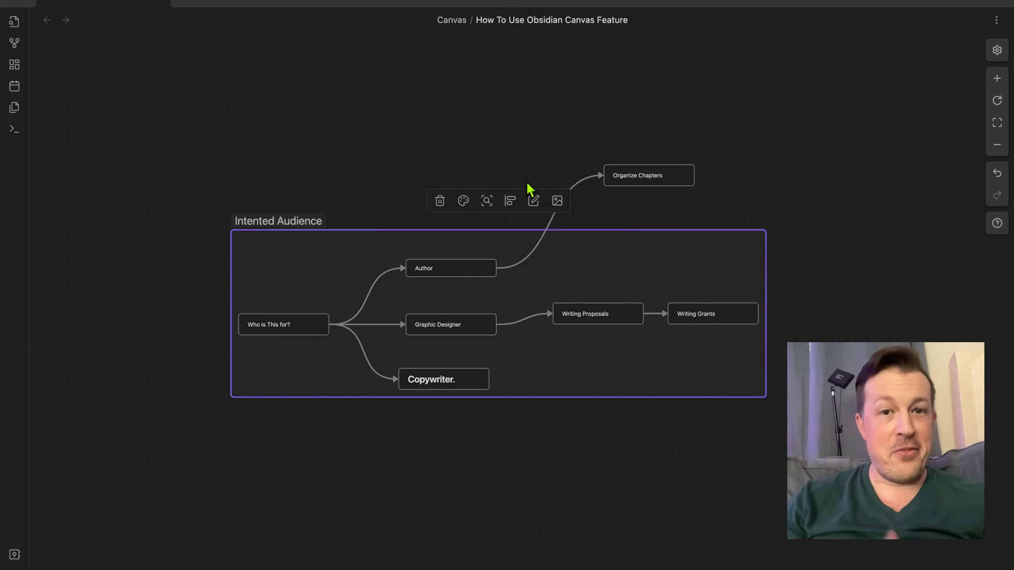
{"action": "left_click_drag", "start_coordinate": [624, 179], "coordinate": [611, 258]}
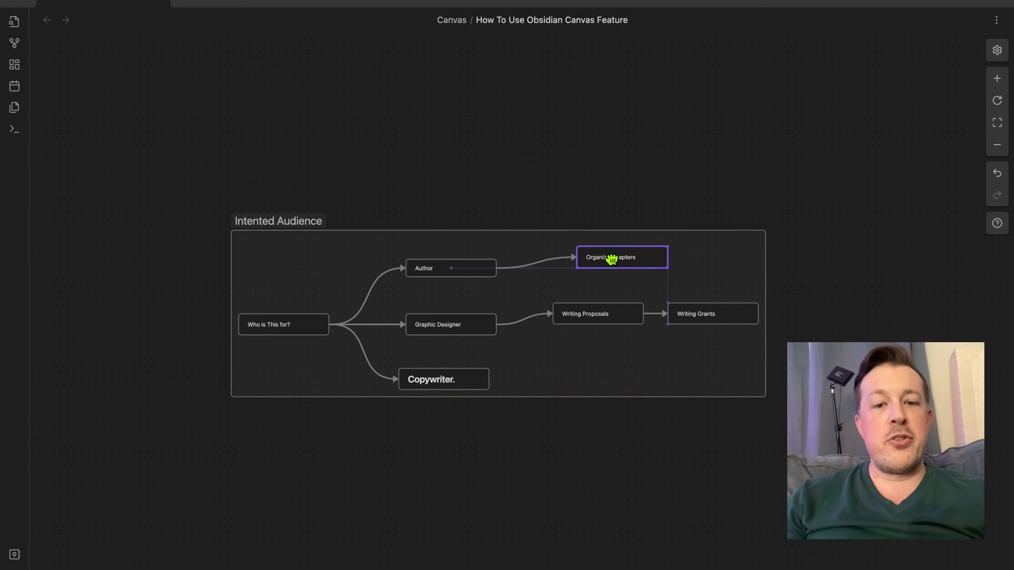
{"action": "left_click_drag", "start_coordinate": [309, 211], "coordinate": [339, 185]}
{"action": "left_click", "coordinate": [424, 155]}
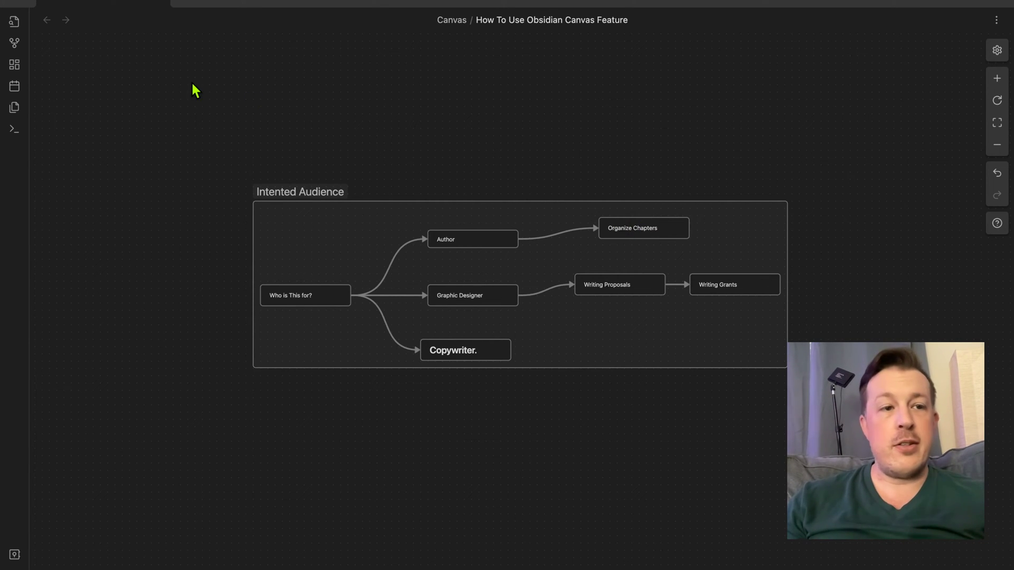
Expand the left sidebar so the YouTube Demo vault's folders and notes appear beside the canvas
{"action": "left_click", "coordinate": [16, 5]}
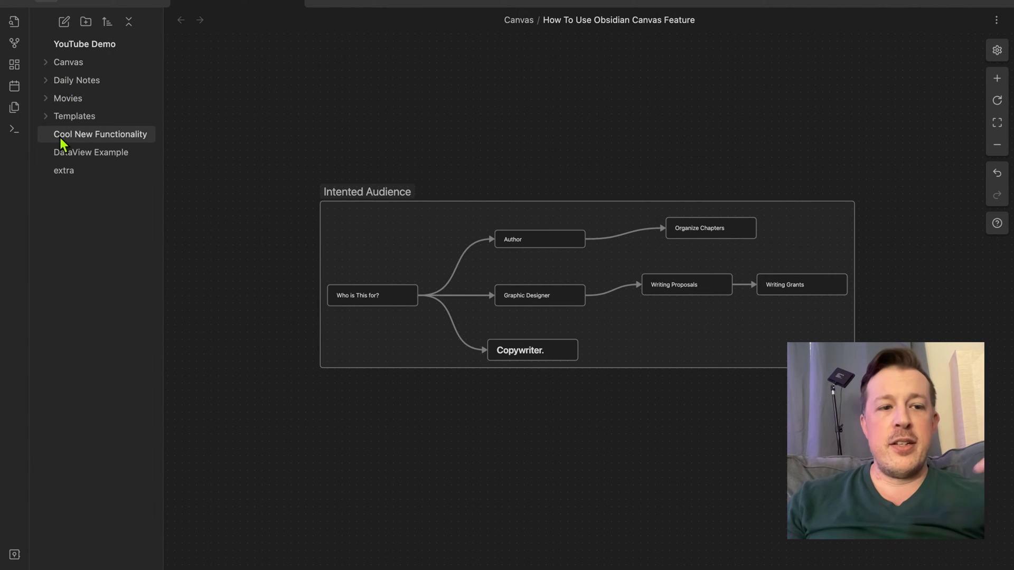
Preview DataView Example, then drag it onto the canvas as a card at the group's upper right
{"action": "left_click", "coordinate": [69, 156]}
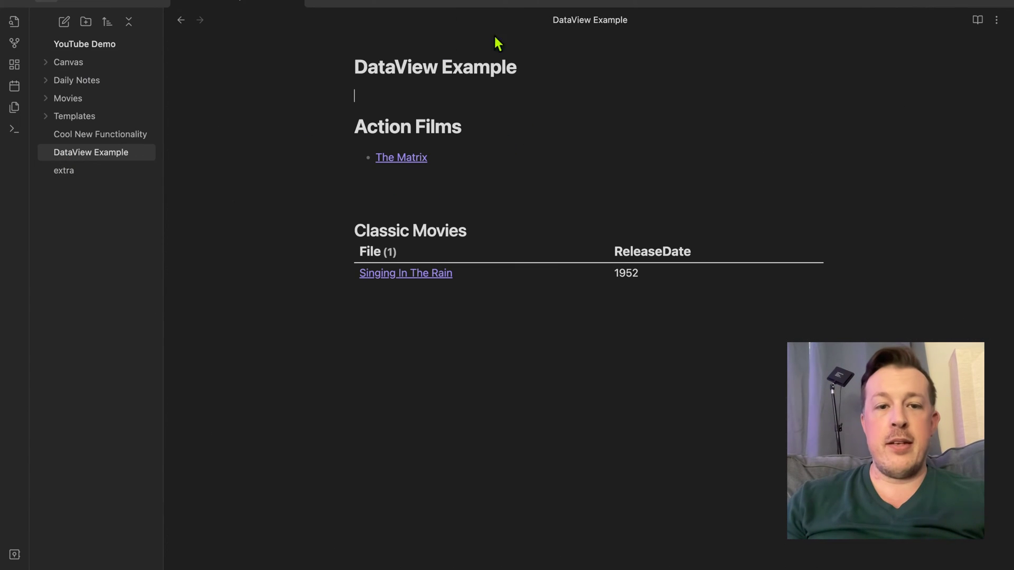
{"action": "left_click", "coordinate": [181, 20]}
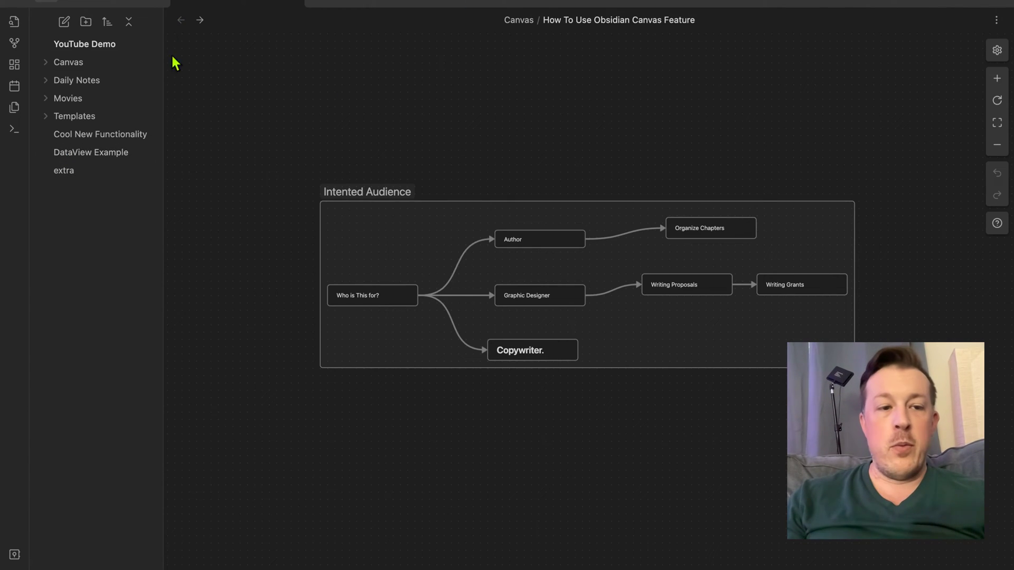
{"action": "left_click_drag", "start_coordinate": [91, 153], "coordinate": [482, 94]}
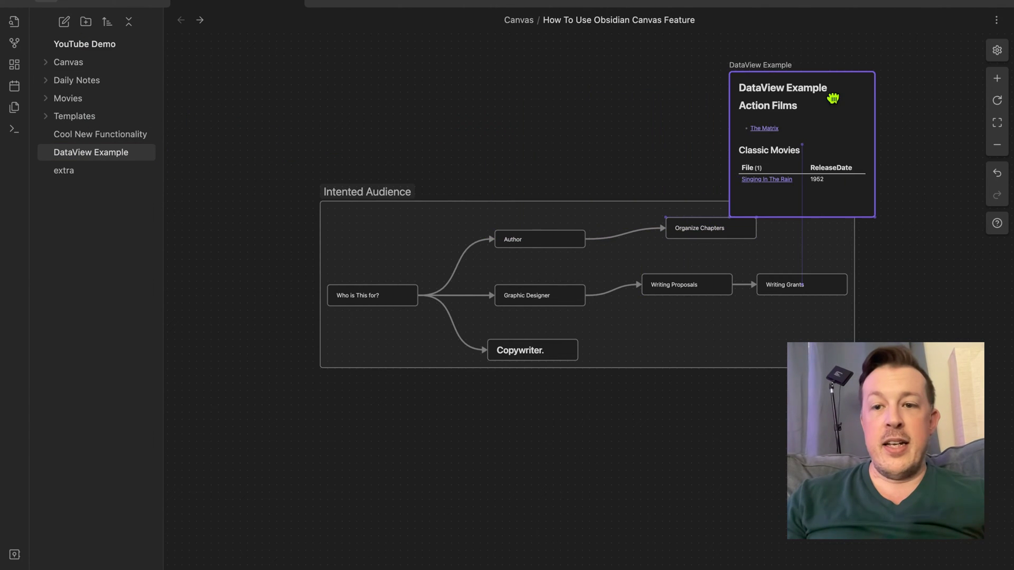
{"action": "left_click_drag", "start_coordinate": [833, 98], "coordinate": [919, 92]}
{"action": "scroll", "coordinate": [924, 95], "scroll_direction": "right", "scroll_amount": 5}
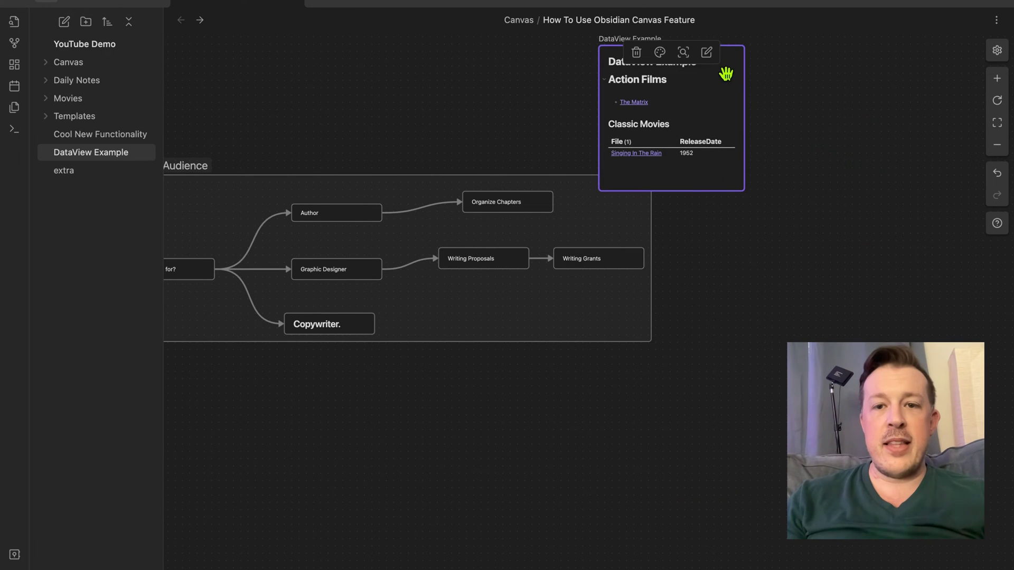
{"action": "left_click_drag", "start_coordinate": [725, 74], "coordinate": [843, 75]}
{"action": "left_click", "coordinate": [752, 263]}
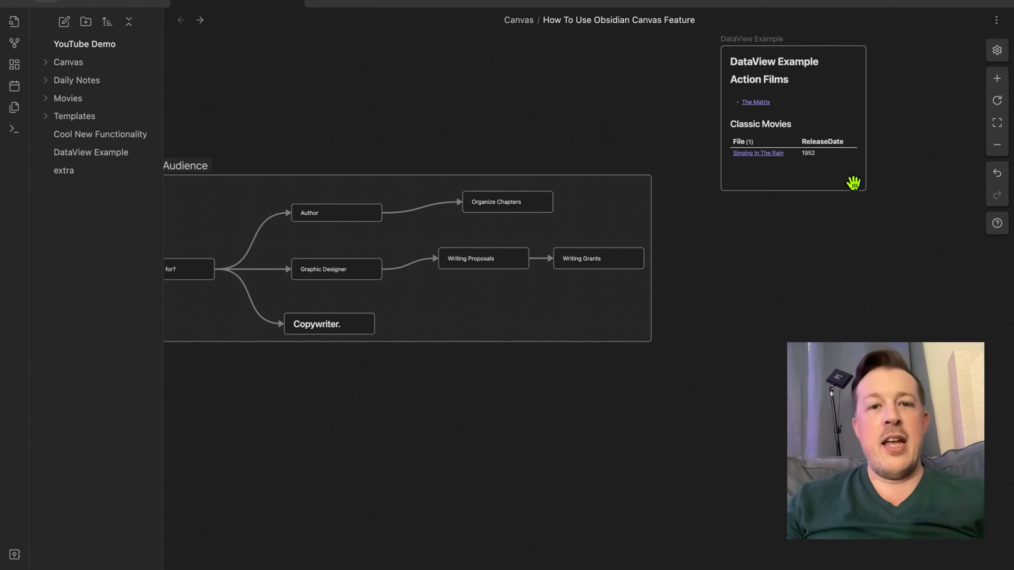
{"action": "left_click", "coordinate": [762, 40]}
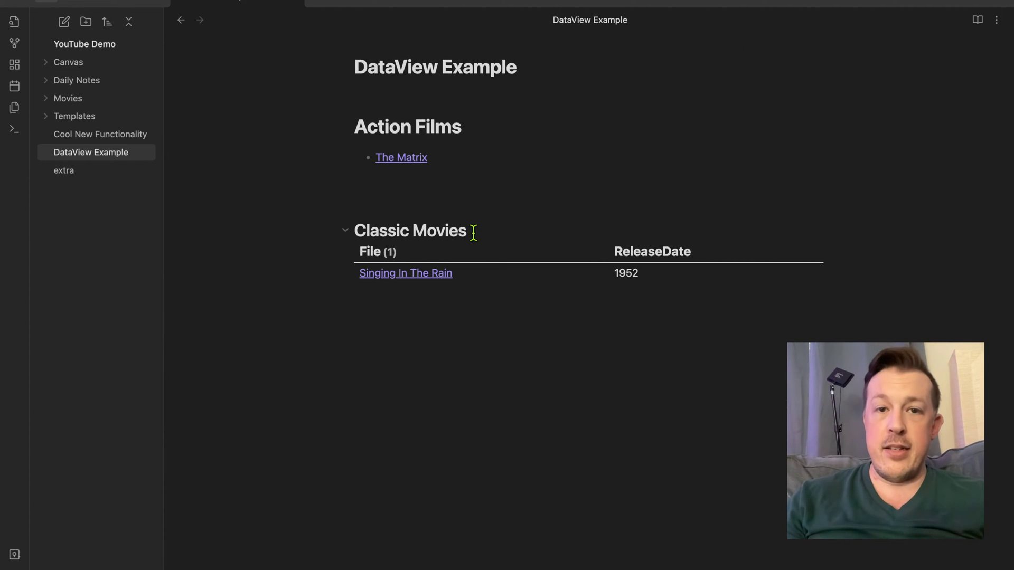
{"action": "left_click", "coordinate": [181, 21]}
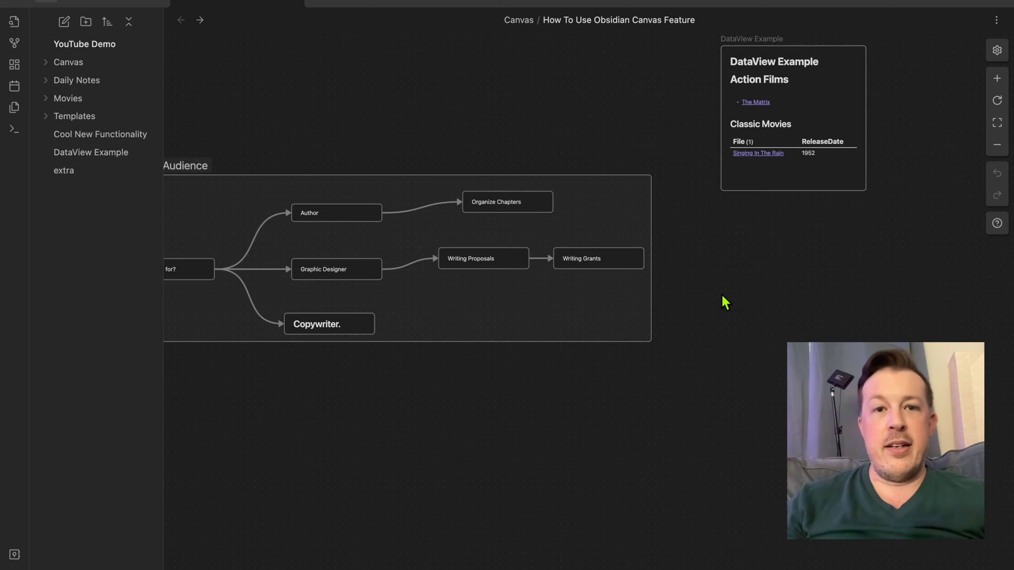
Create a text card '# YouTube Video Example' below the DataView card and enlarge it
{"action": "scroll", "coordinate": [722, 296], "scroll_direction": "right", "scroll_amount": 5}
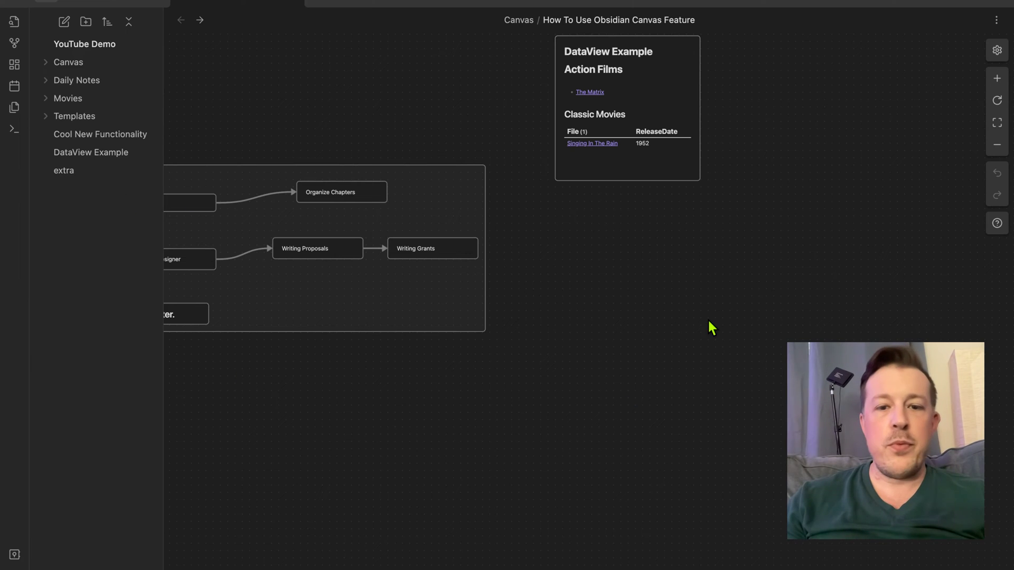
{"action": "double_click", "coordinate": [667, 315]}
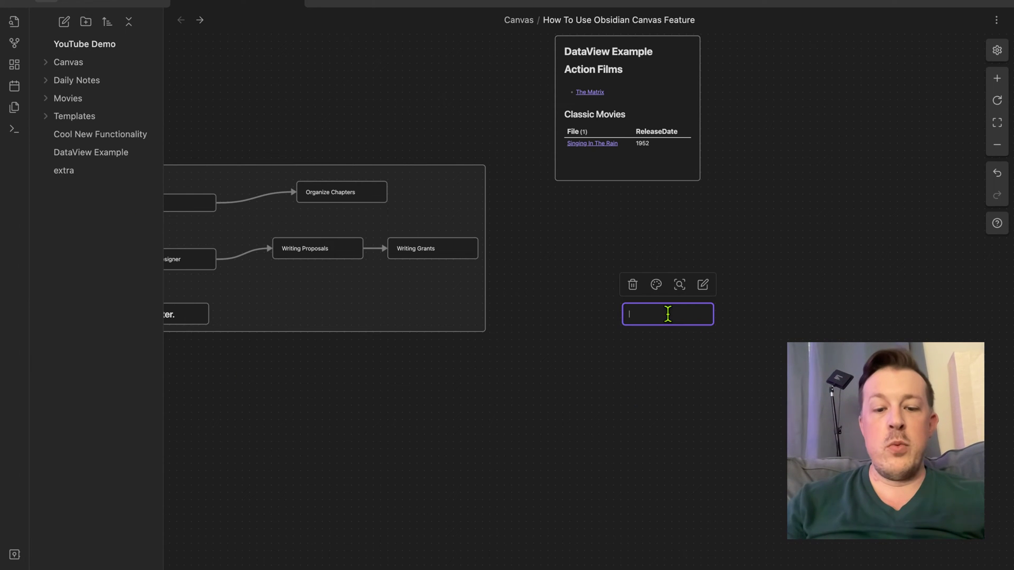
{"action": "type", "text": "# YouTube Video Example"}
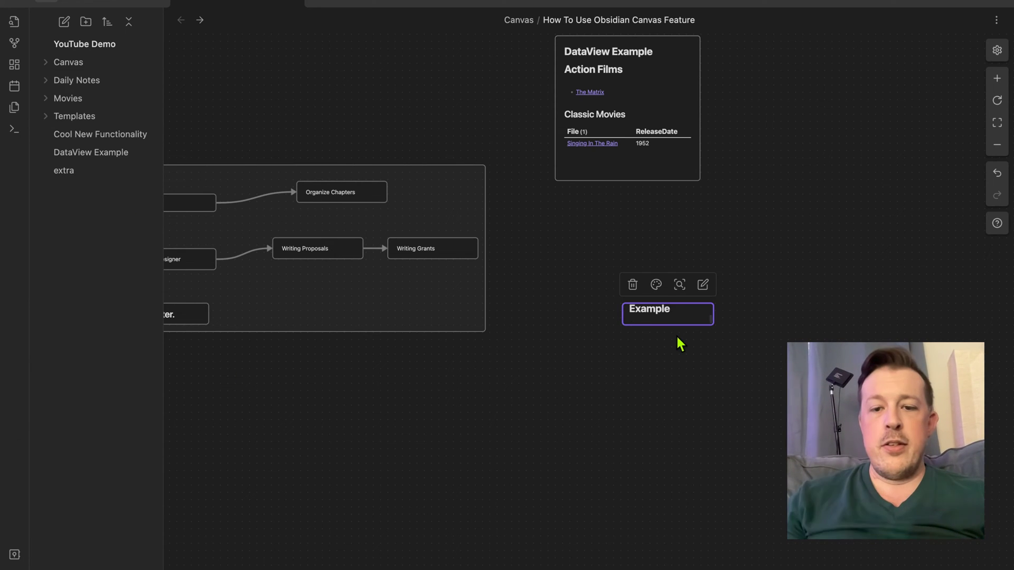
{"action": "left_click", "coordinate": [692, 363]}
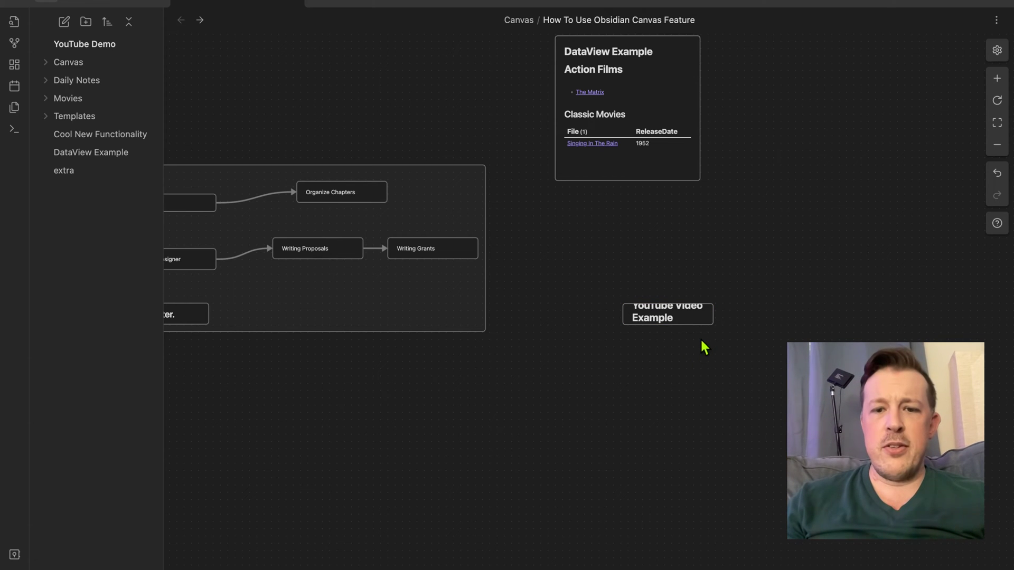
{"action": "left_click_drag", "start_coordinate": [711, 323], "coordinate": [846, 449]}
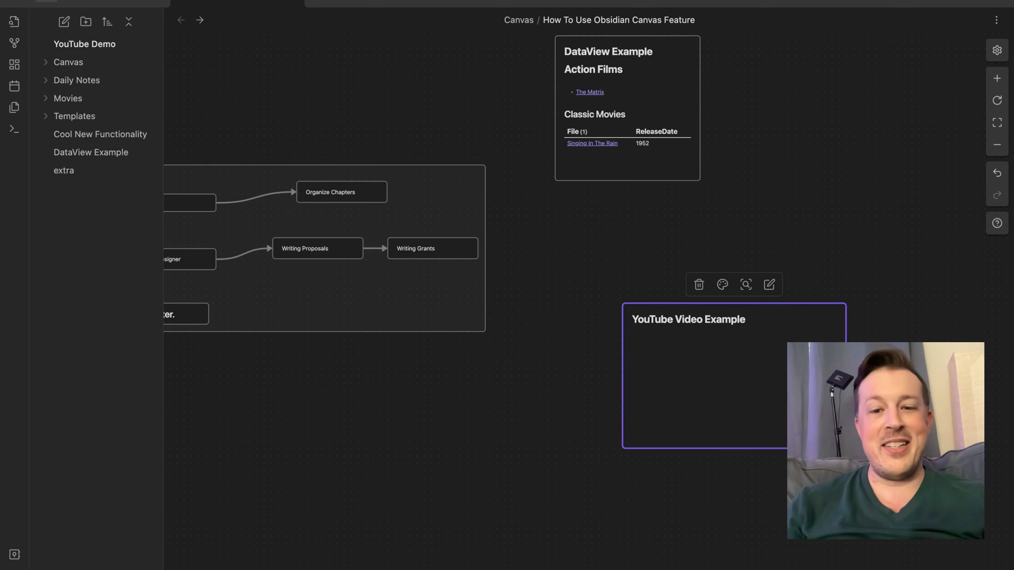
{"action": "right_click", "coordinate": [692, 362]}
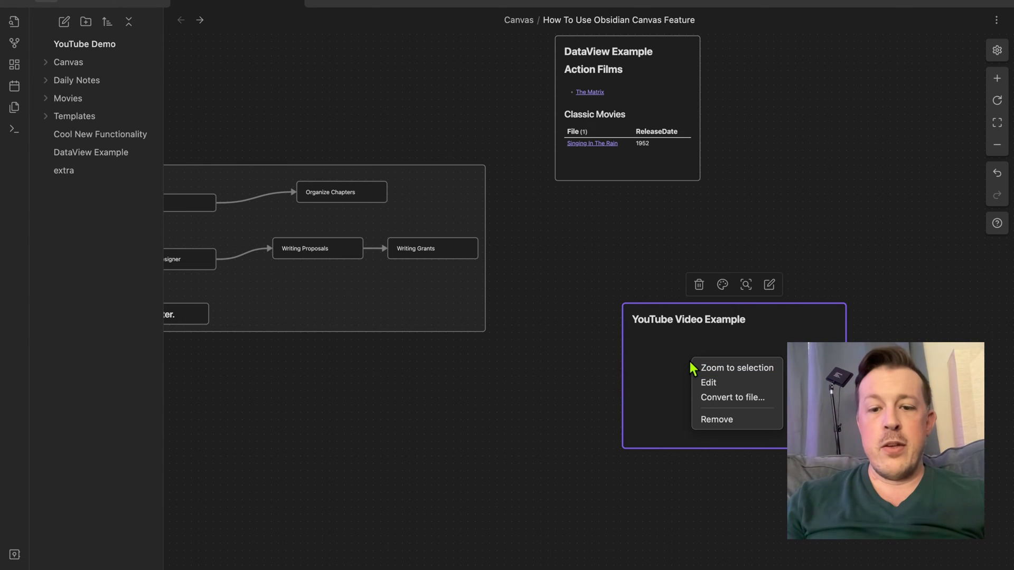
Convert the card into a note file named 'YouTube Video Example'
{"action": "left_click", "coordinate": [651, 339]}
{"action": "right_click", "coordinate": [653, 348]}
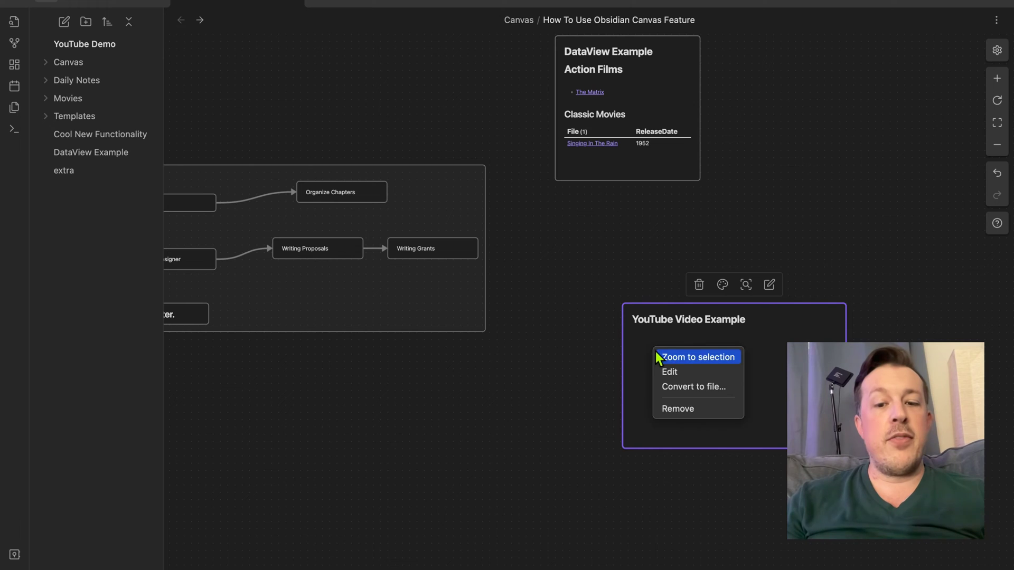
{"action": "left_click", "coordinate": [682, 391]}
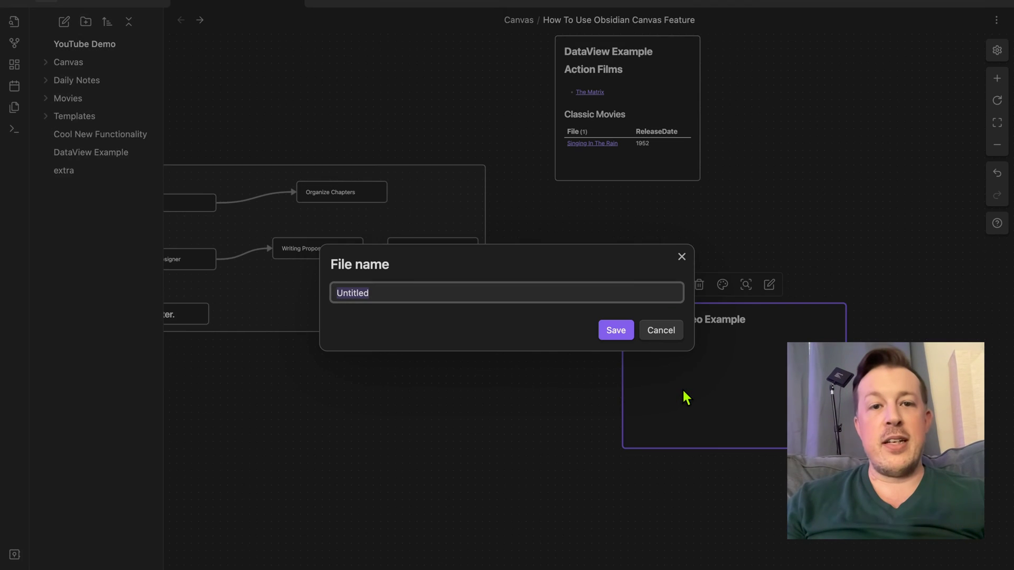
{"action": "type", "text": "You"}
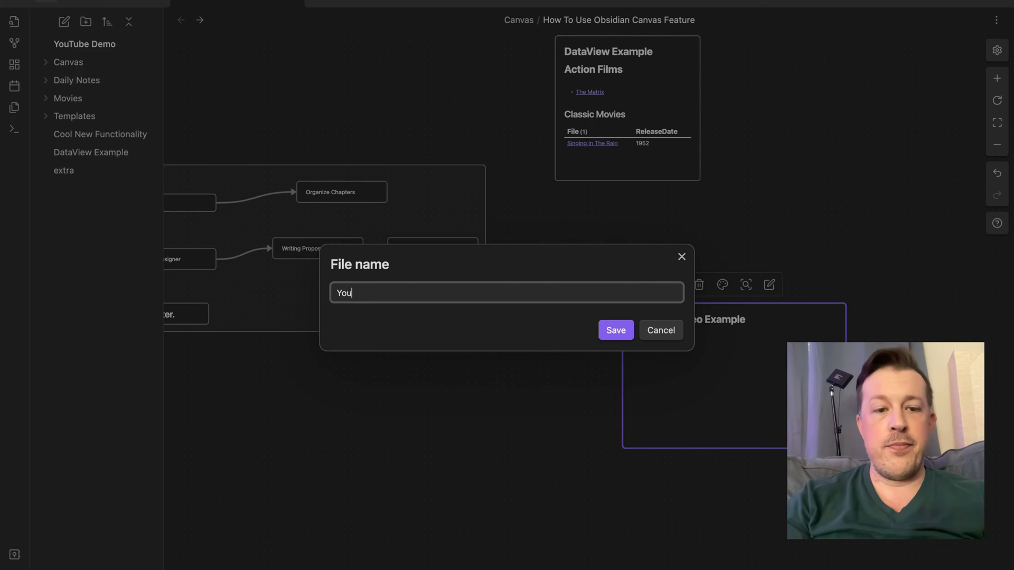
{"action": "type", "text": "Tube Video E"}
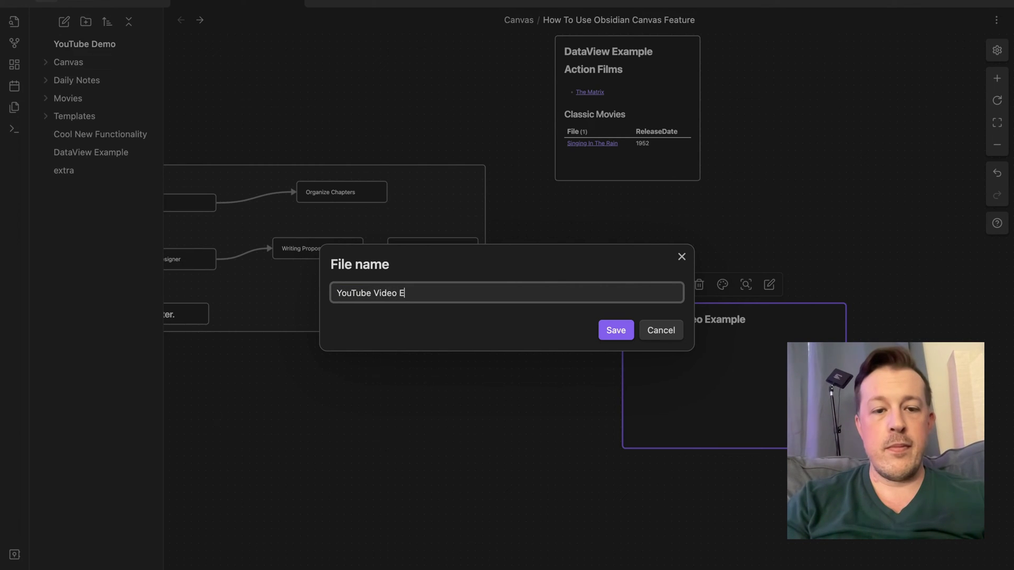
{"action": "type", "text": "xample"}
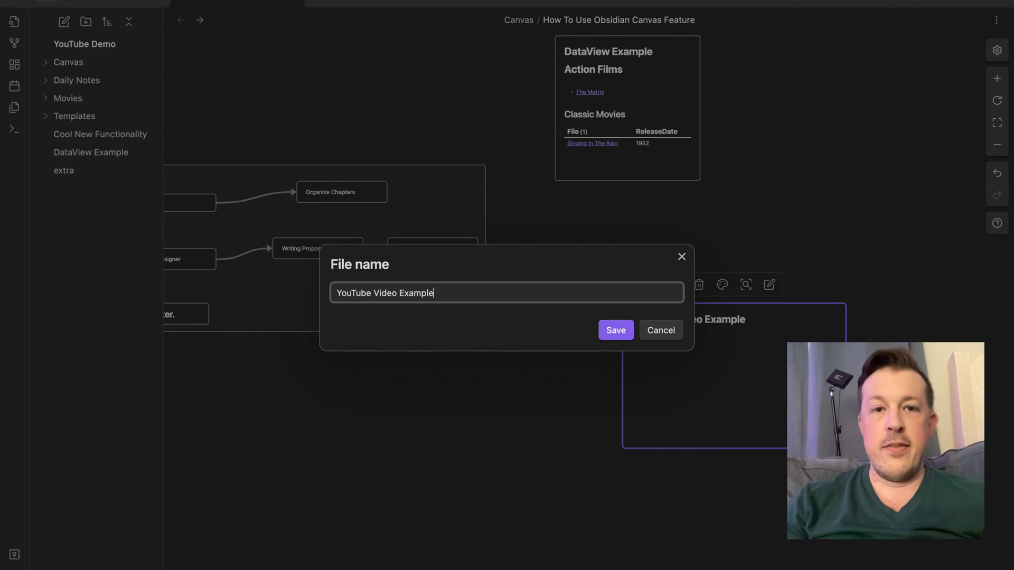
{"action": "key", "text": "Return"}
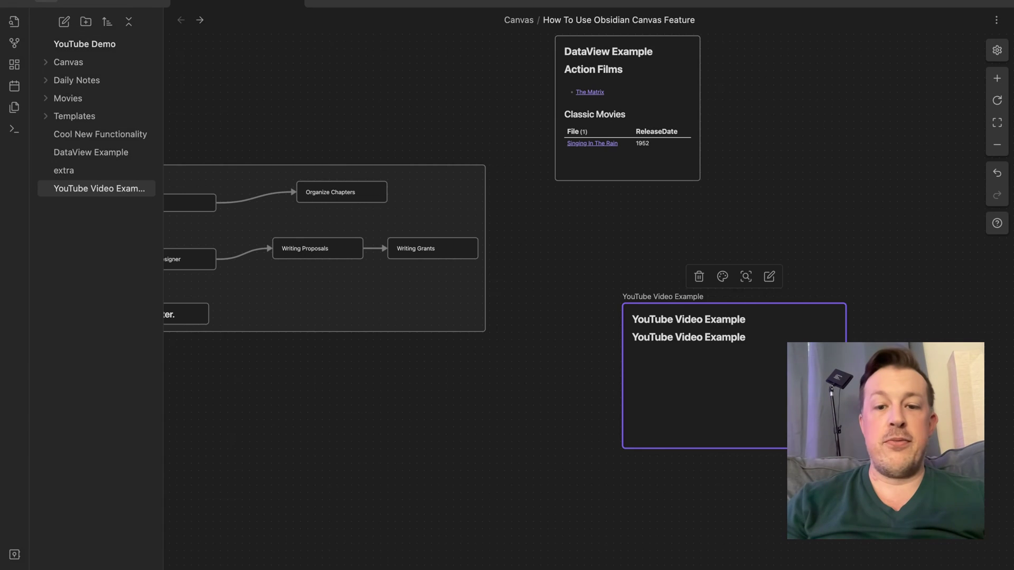
Delete the duplicated heading line inside the card
{"action": "double_click", "coordinate": [714, 402]}
{"action": "left_click_drag", "start_coordinate": [760, 339], "coordinate": [629, 341]}
{"action": "key", "text": "BackSpace"}
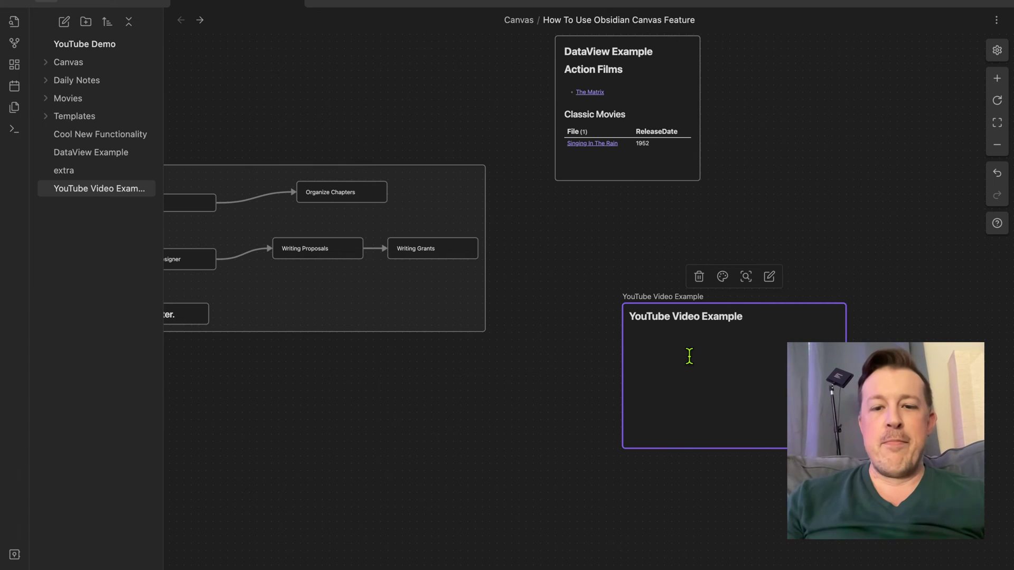
Paste the Obsidian Properties YouTube iframe embed into the YouTube Video Example note, then return to the canvas
{"action": "left_click", "coordinate": [667, 297]}
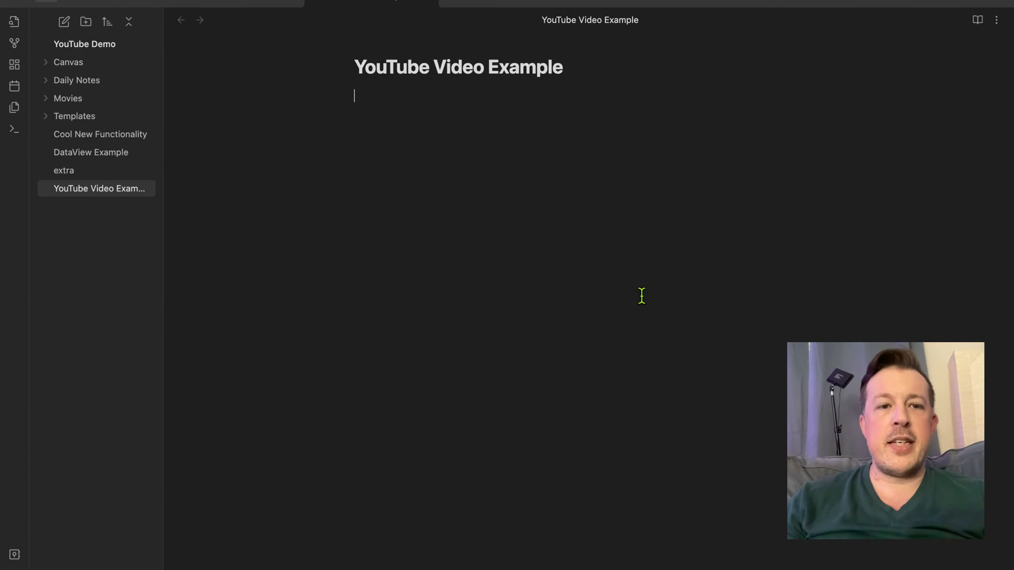
{"action": "left_click", "coordinate": [244, 5]}
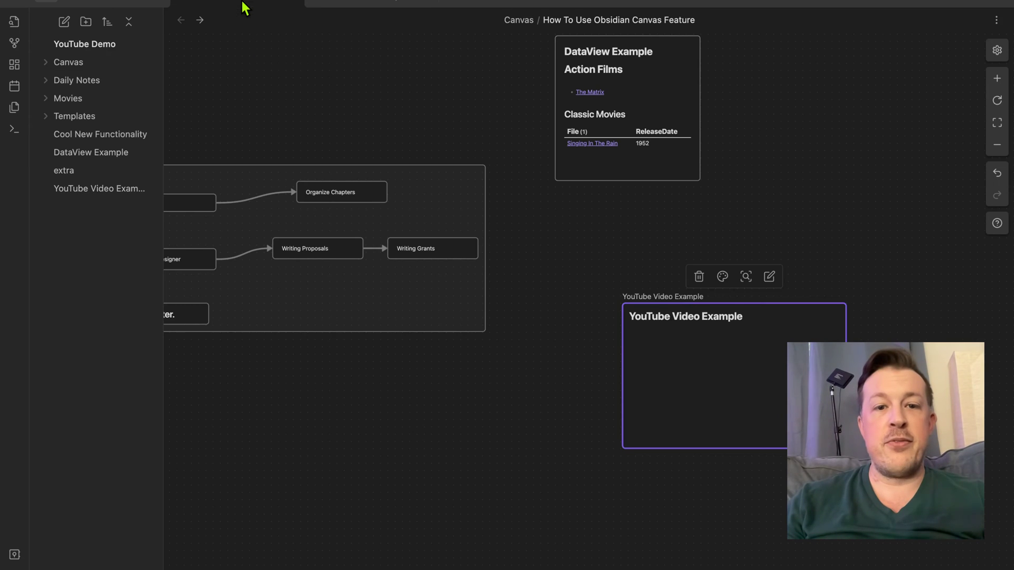
{"action": "left_click", "coordinate": [366, 3]}
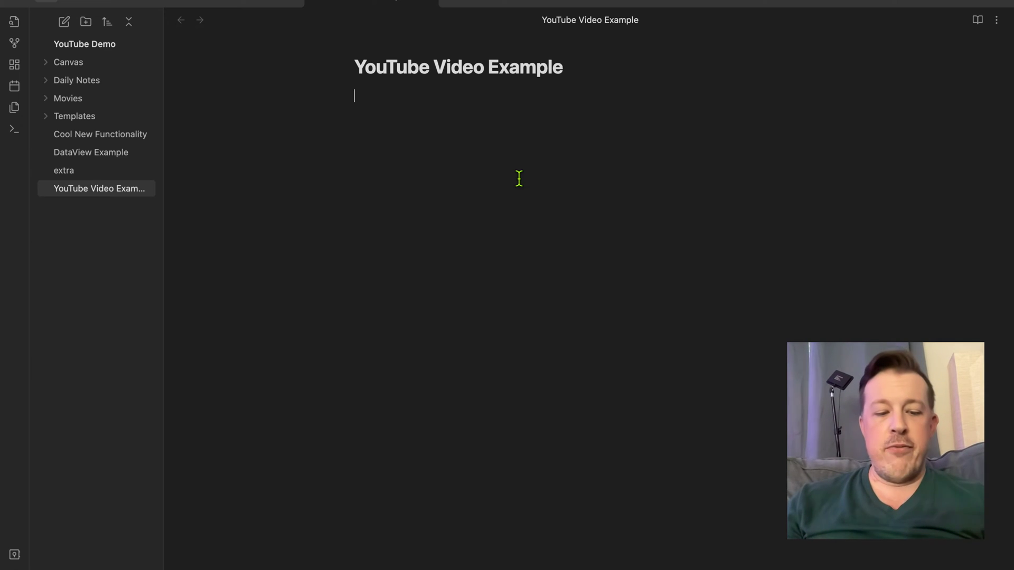
{"action": "type", "text": "<iframe width=\"560\" height=\"315\" src=\"https://www.youtube.com/embed/JFUvhtT2Nsc?si=TeT7ZfHS3HTFSOTt\" title=\"YouTube video player\" frameborder=\"0\" allow=\"accelerometer; autoplay; clipboard-write; encrypted-media; gyroscope; picture-in-picture; web-share\" allowfullscreen></iframe>"}
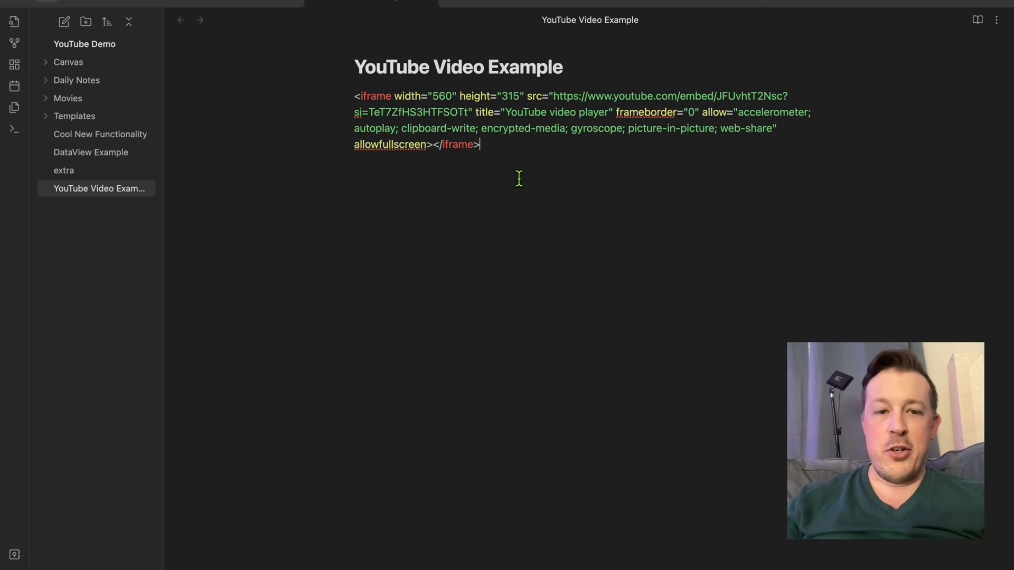
{"action": "left_click", "coordinate": [519, 179]}
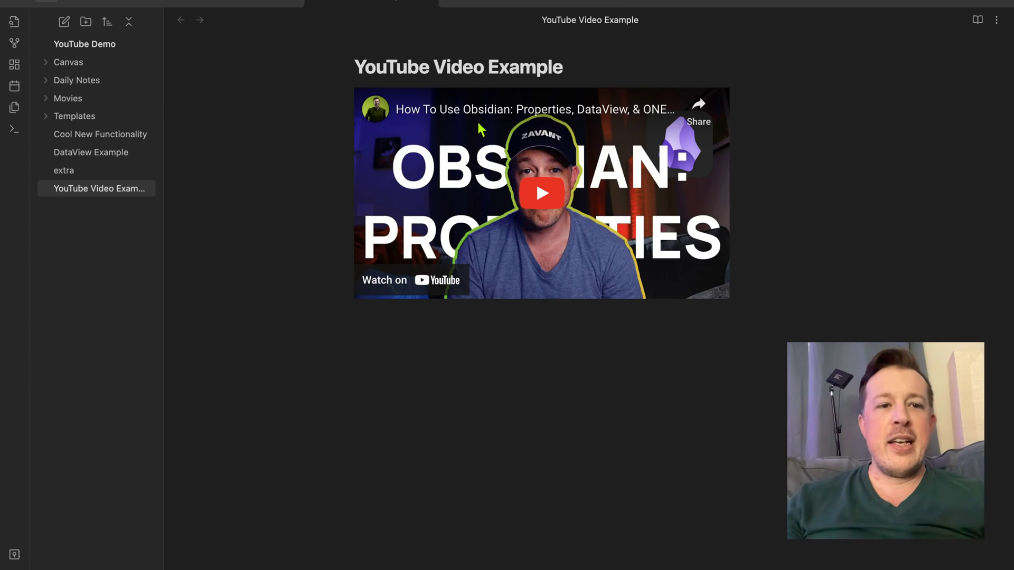
{"action": "left_click", "coordinate": [264, 6]}
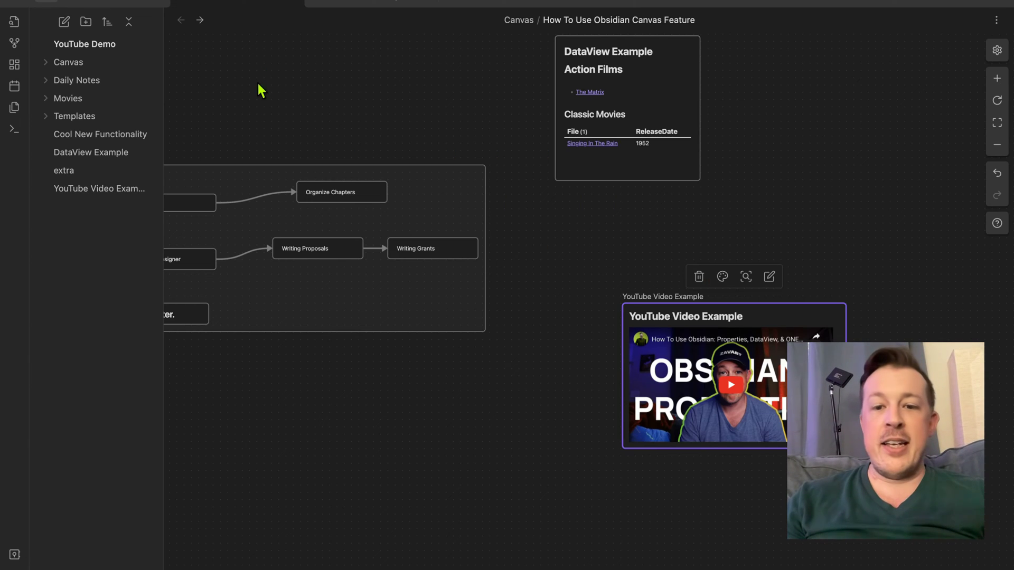
Make the YouTube card taller, move it up-left, and test play and pause on its video
{"action": "left_click_drag", "start_coordinate": [767, 451], "coordinate": [766, 463]}
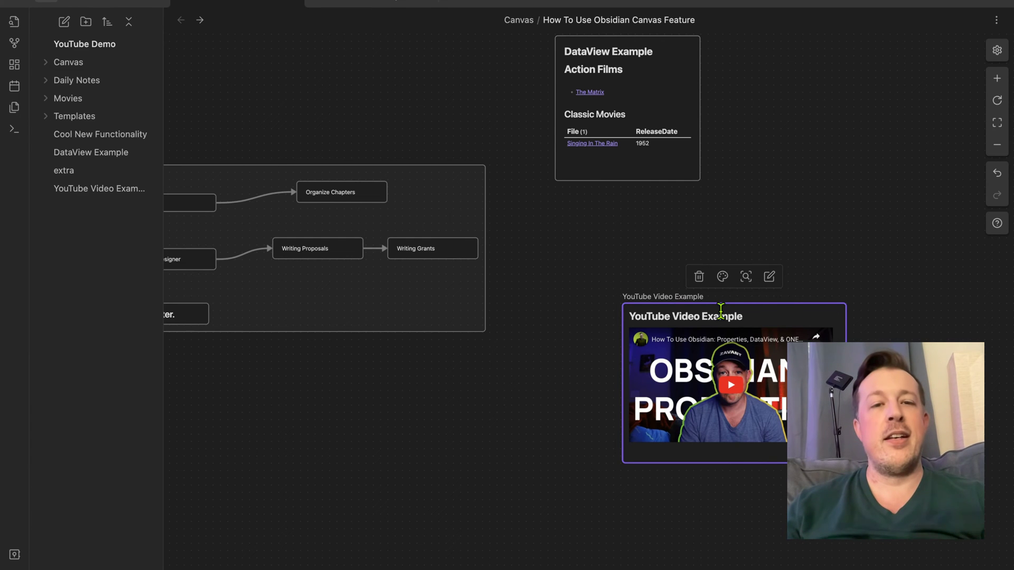
{"action": "left_click", "coordinate": [378, 3]}
{"action": "left_click", "coordinate": [267, 7]}
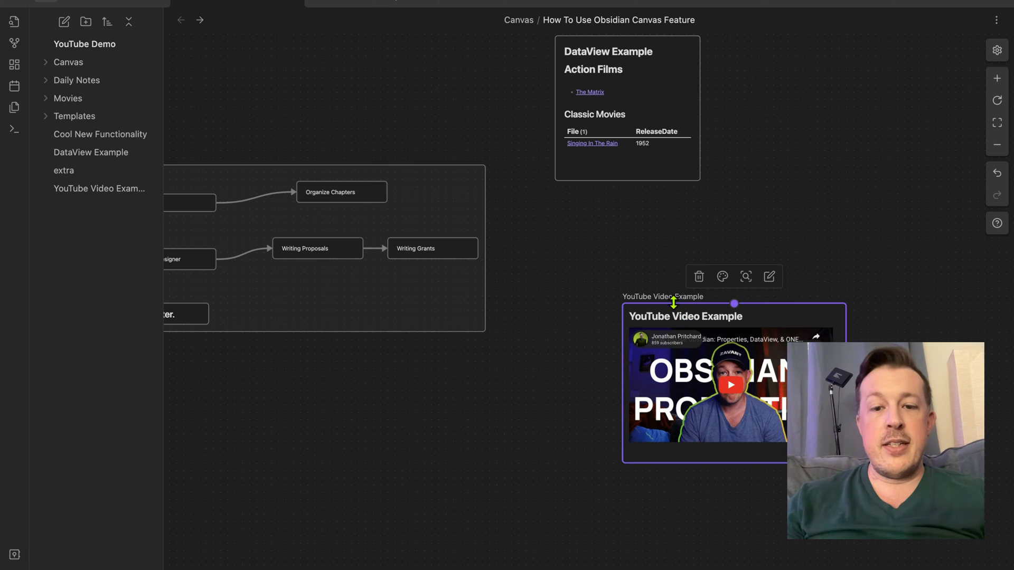
{"action": "left_click_drag", "start_coordinate": [656, 296], "coordinate": [607, 280]}
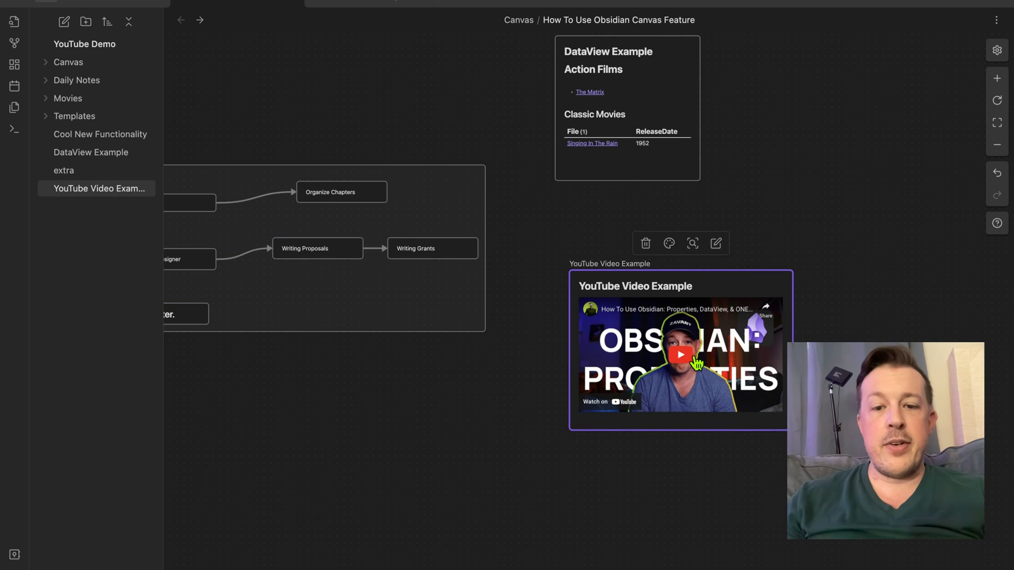
{"action": "left_click", "coordinate": [695, 359]}
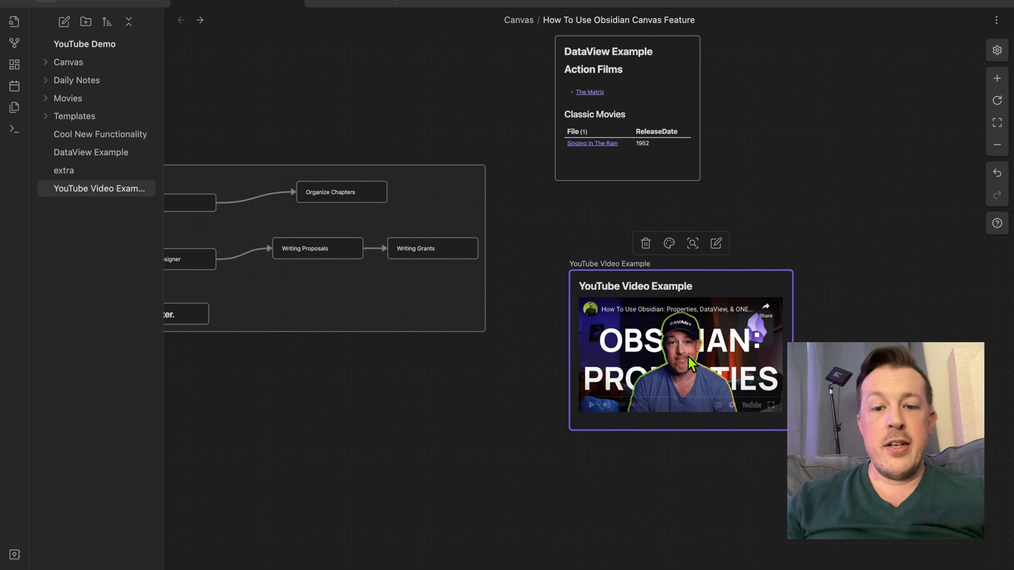
{"action": "left_click", "coordinate": [591, 406]}
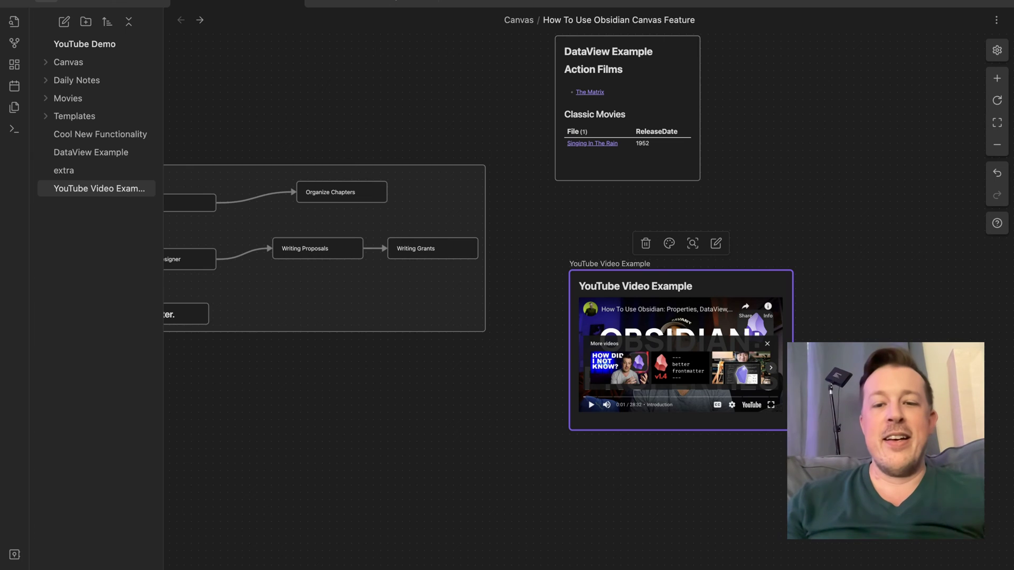
{"action": "key", "text": "Escape"}
Draw arrows DataView→YouTube and Writing Grants→DataView, and add a label to the DataView→YouTube arrow
{"action": "mouse_move", "coordinate": [683, 283]}
{"action": "left_mouse_down"}
{"action": "mouse_move", "coordinate": [668, 252]}
{"action": "mouse_move", "coordinate": [691, 283]}
{"action": "left_mouse_up"}
{"action": "left_click_drag", "start_coordinate": [627, 180], "coordinate": [687, 272]}
{"action": "left_click_drag", "start_coordinate": [482, 238], "coordinate": [554, 109]}
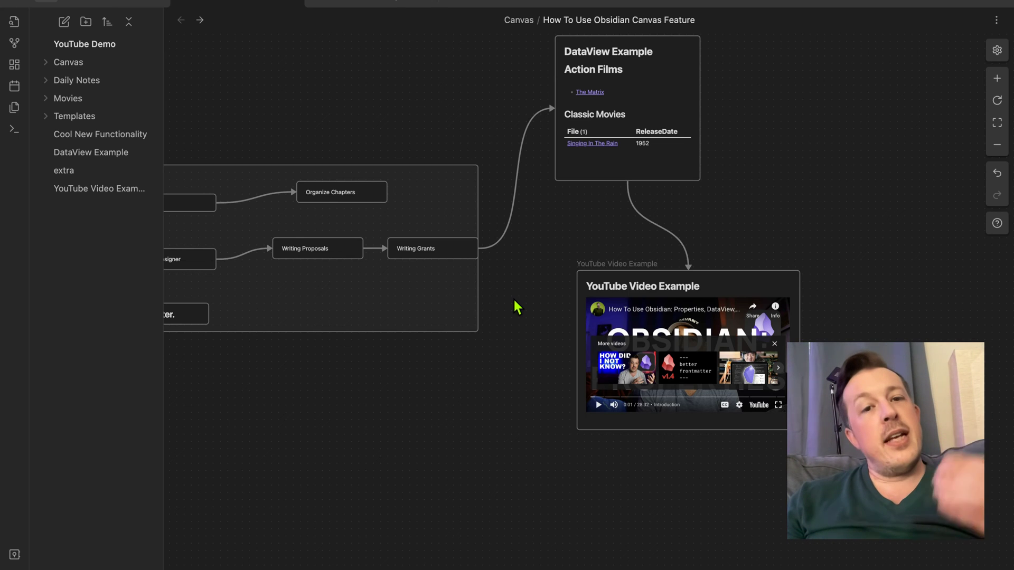
{"action": "left_click", "coordinate": [641, 216]}
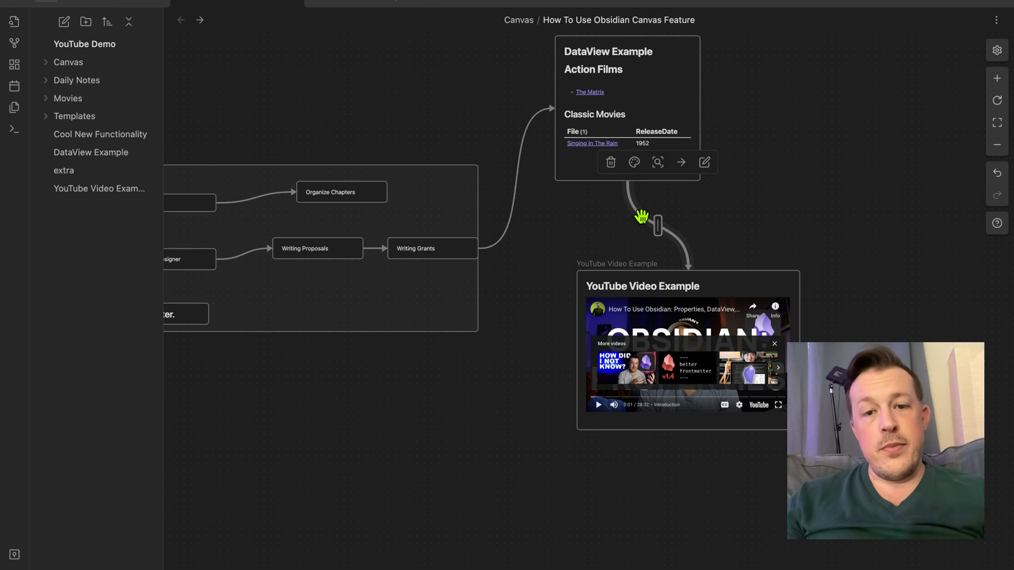
{"action": "double_click", "coordinate": [641, 218]}
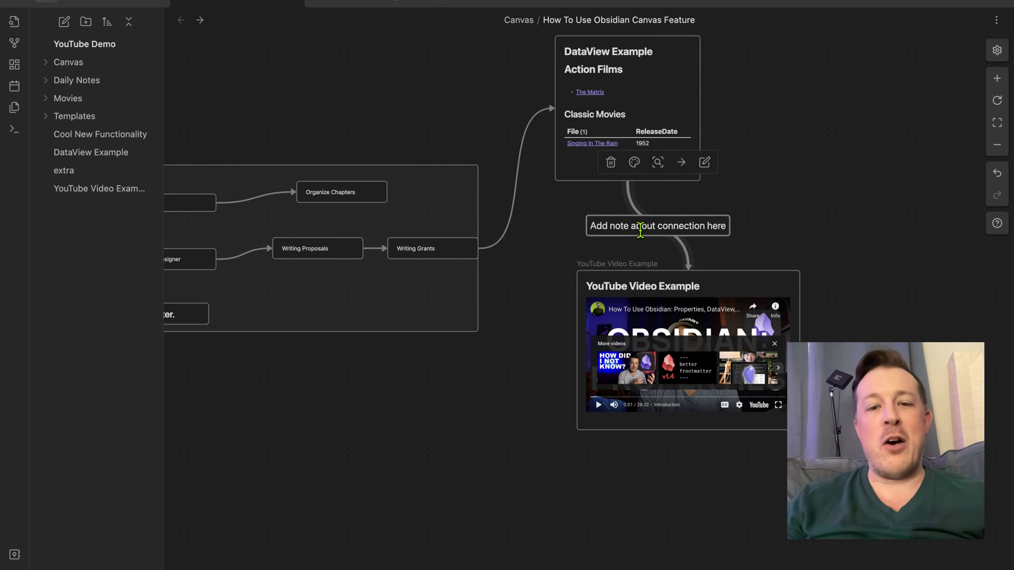
Finish the DataView→YouTube label, then color the Writing Grants→DataView arrow yellow
{"action": "double_click", "coordinate": [682, 250]}
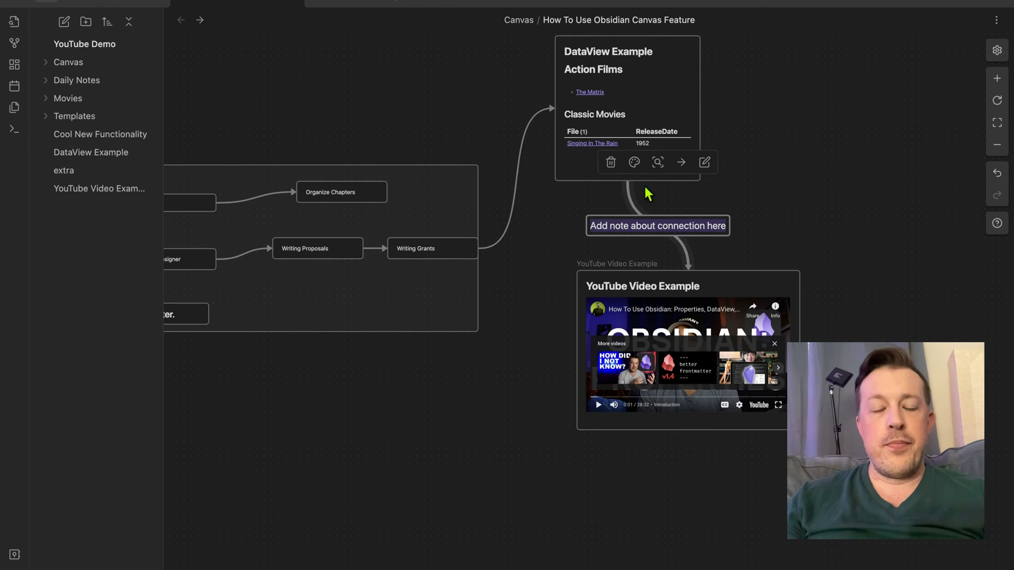
{"action": "left_click", "coordinate": [851, 212]}
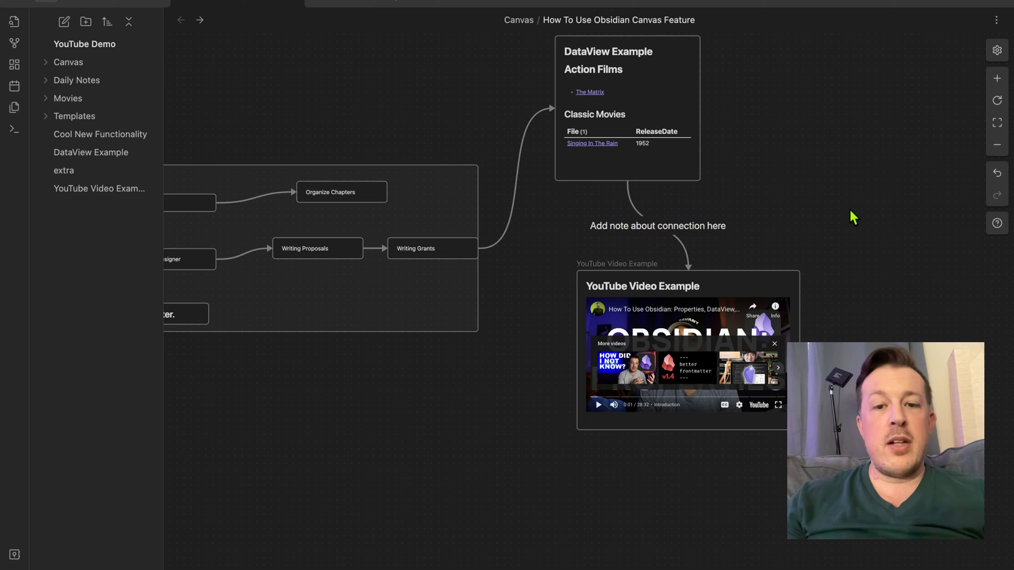
{"action": "left_click", "coordinate": [516, 177]}
{"action": "left_click", "coordinate": [540, 89]}
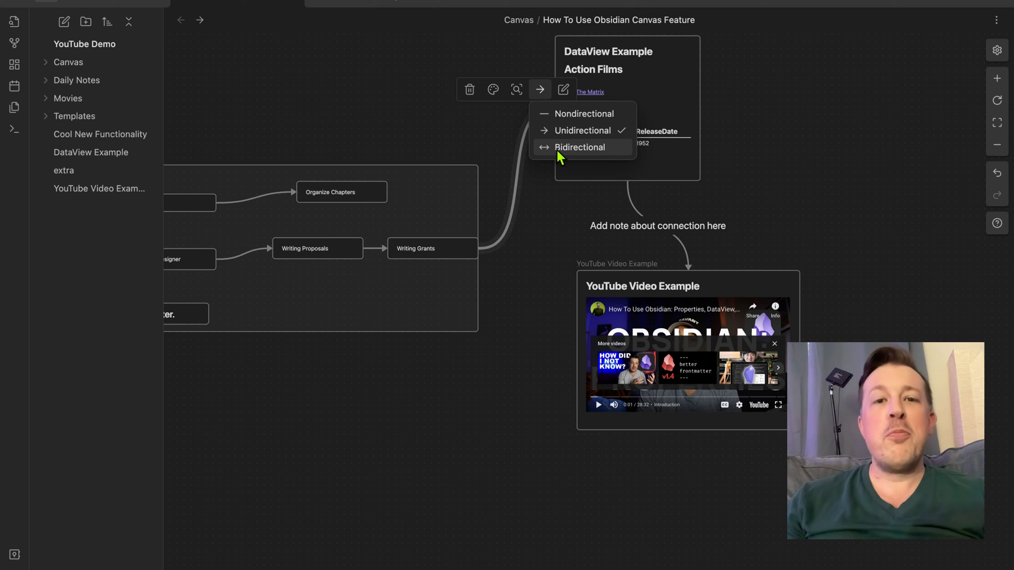
{"action": "left_click", "coordinate": [491, 91]}
{"action": "left_click", "coordinate": [486, 96]}
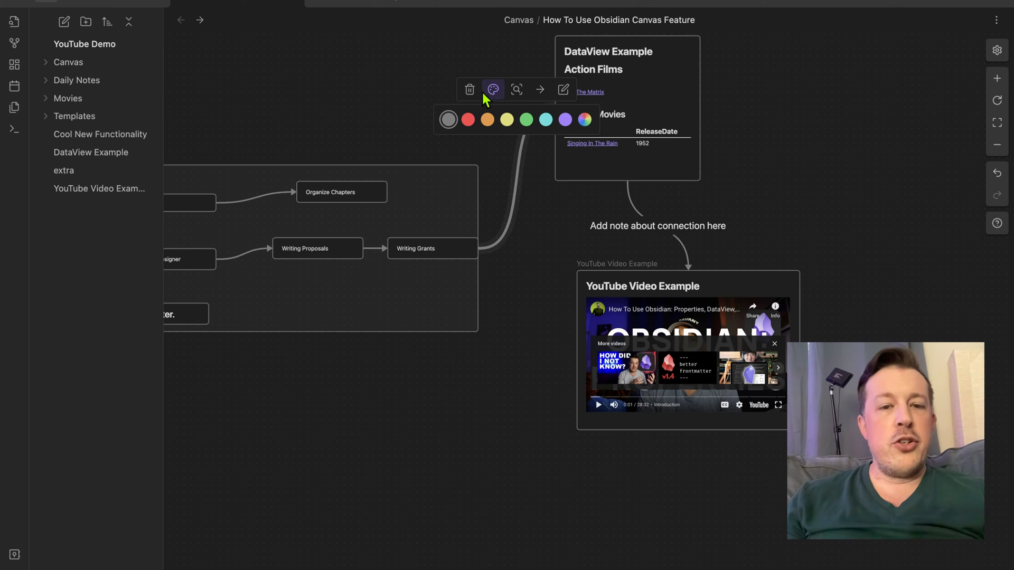
{"action": "left_click", "coordinate": [508, 121]}
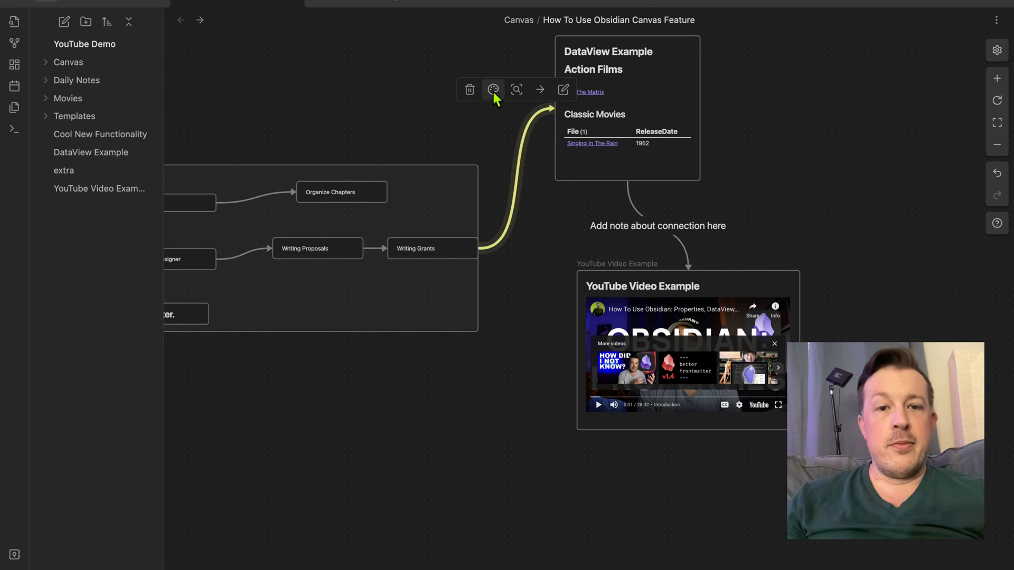
Label the yellow arrow 'More info here'
{"action": "left_click", "coordinate": [563, 92]}
{"action": "type", "text": "M"}
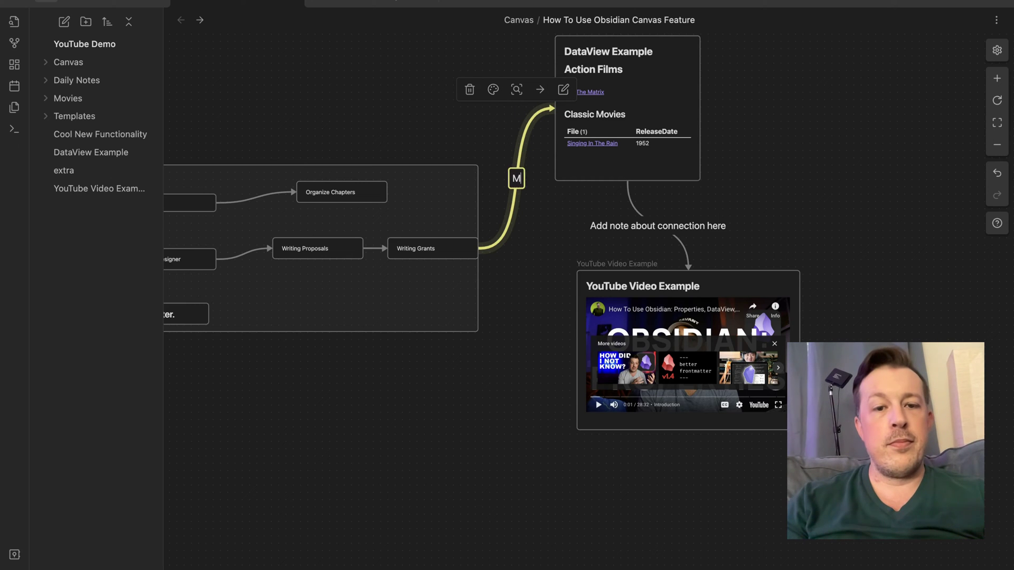
{"action": "type", "text": "ore info here"}
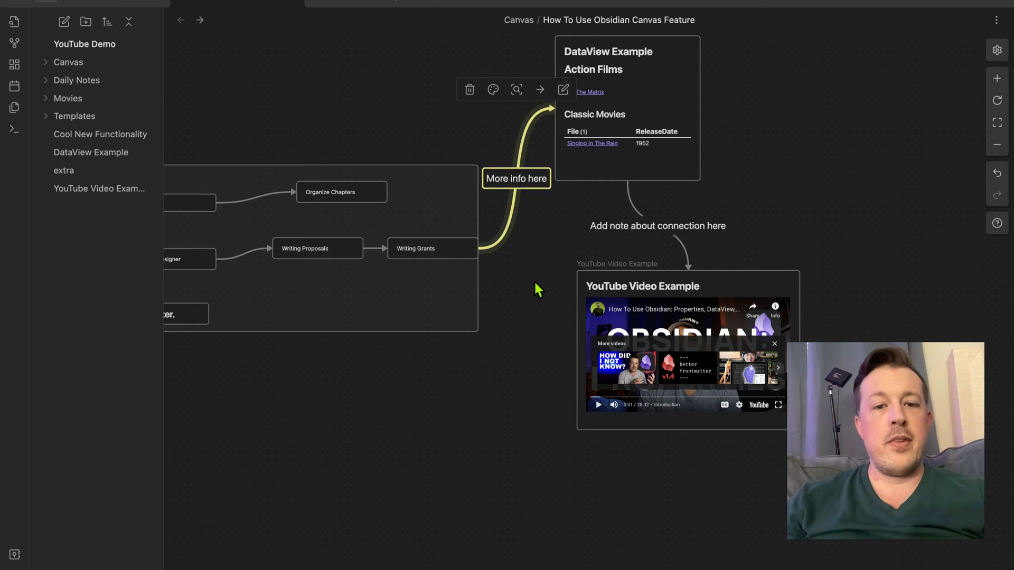
{"action": "left_click", "coordinate": [538, 293]}
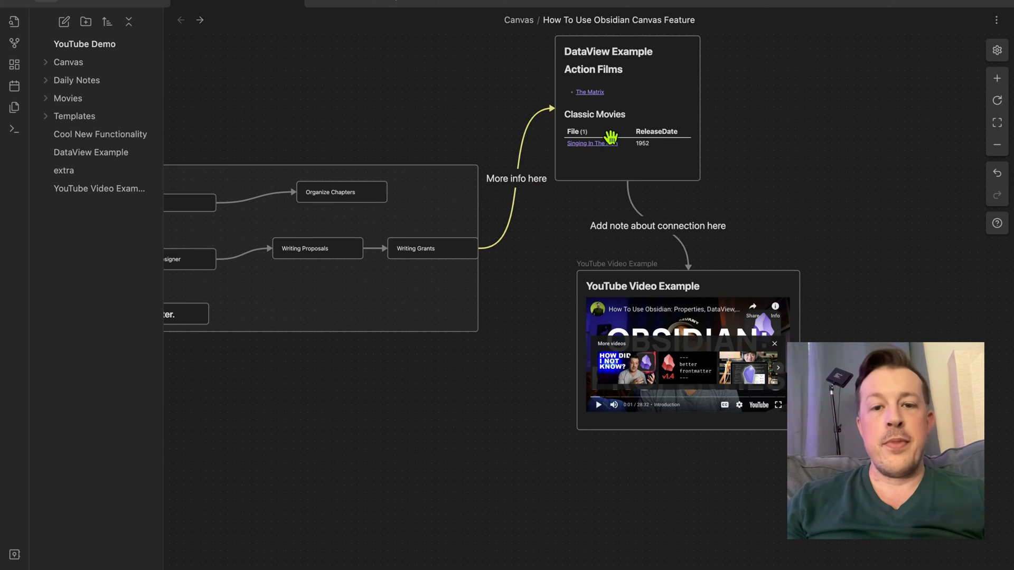
Move the DataView and YouTube cards further right and down of the Intented Audience group
{"action": "left_click_drag", "start_coordinate": [685, 85], "coordinate": [706, 85]}
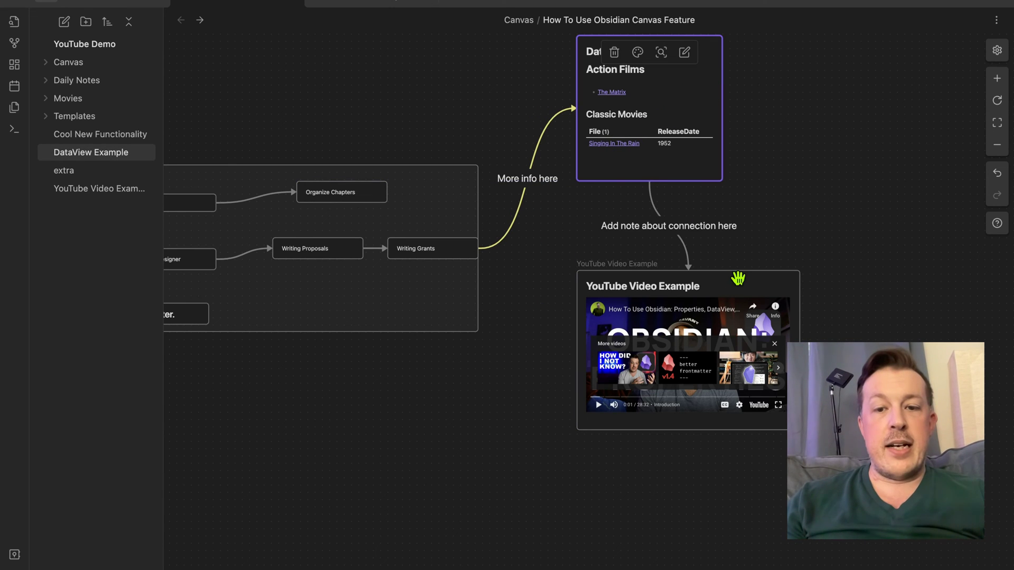
{"action": "left_click_drag", "start_coordinate": [737, 279], "coordinate": [825, 310]}
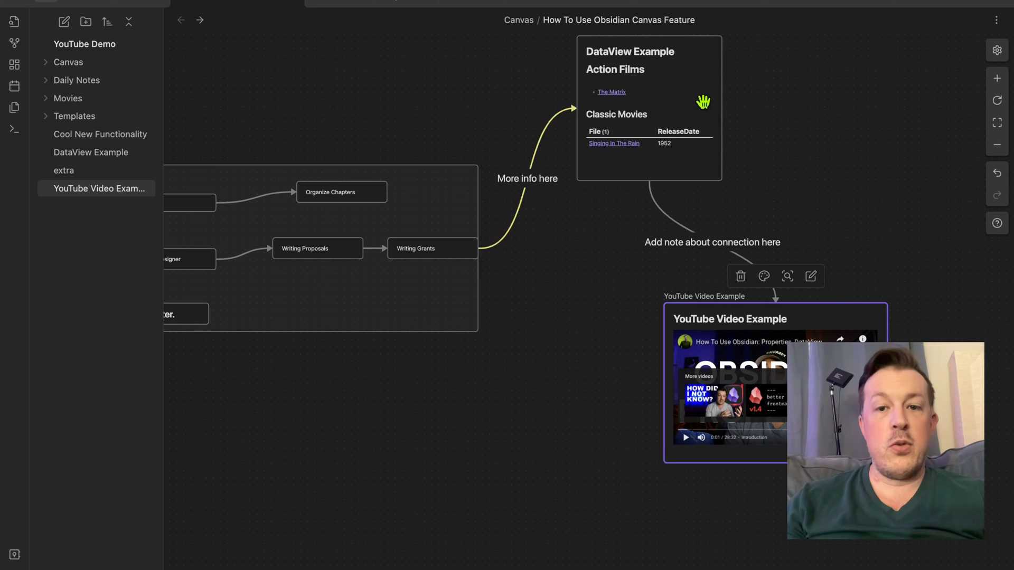
{"action": "left_click_drag", "start_coordinate": [701, 100], "coordinate": [781, 121]}
{"action": "left_click", "coordinate": [505, 389]}
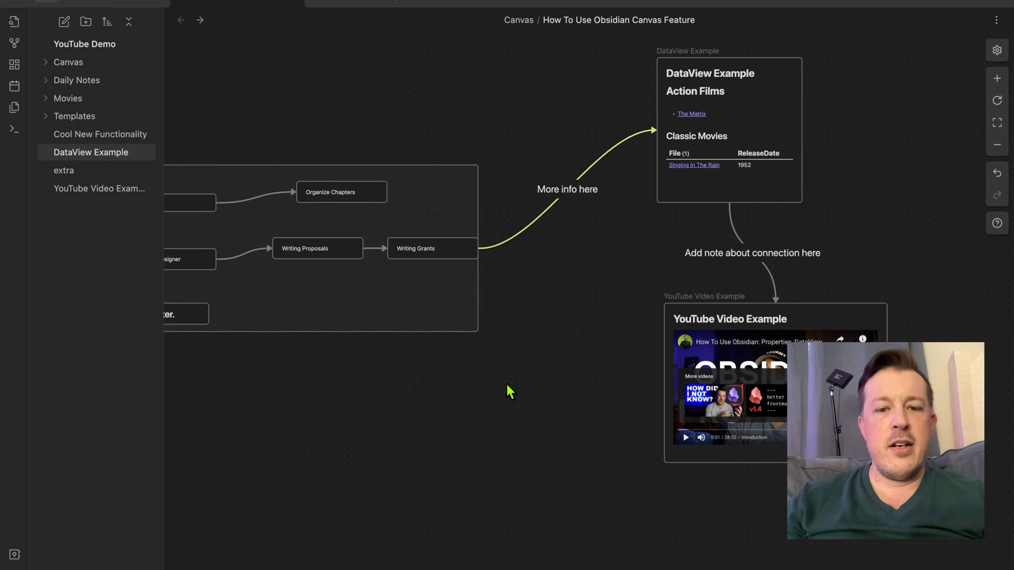
Pan the canvas to view the whole map and create a new empty text card
{"action": "scroll", "coordinate": [506, 389], "scroll_direction": "left", "scroll_amount": 10}
{"action": "scroll", "coordinate": [506, 385], "scroll_direction": "right", "scroll_amount": 8}
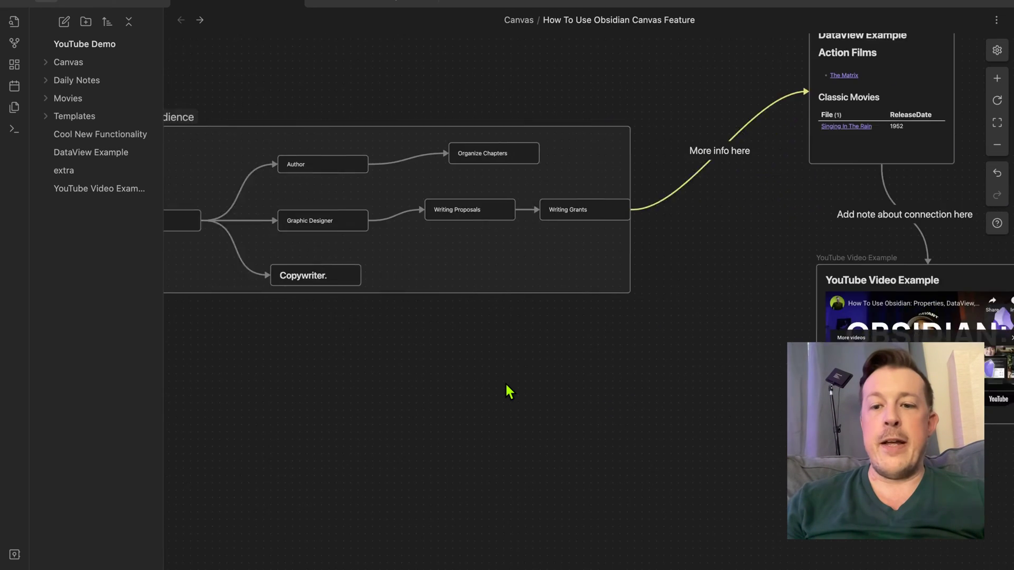
{"action": "scroll", "coordinate": [506, 388], "scroll_direction": "down", "scroll_amount": 5}
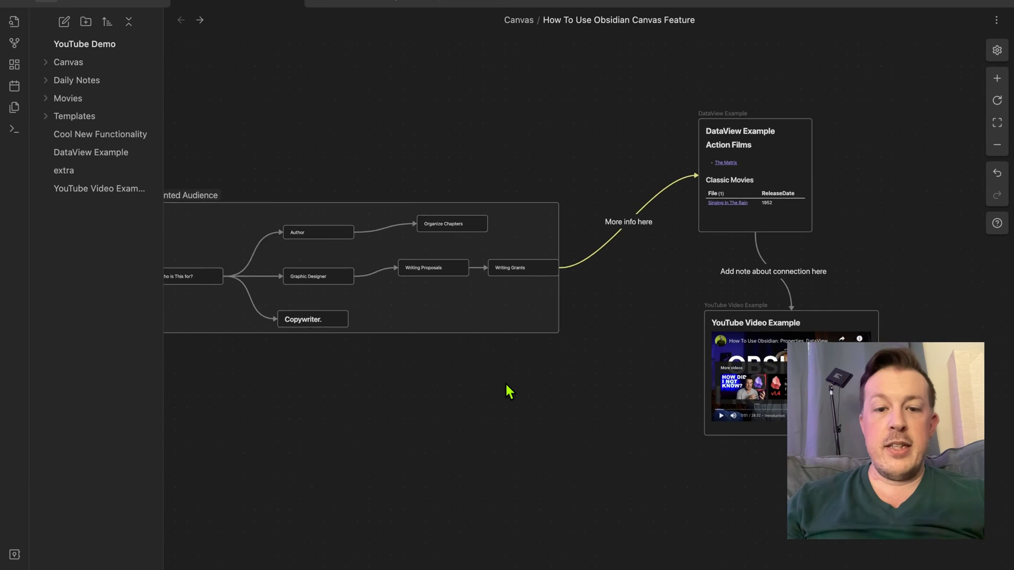
{"action": "scroll", "coordinate": [505, 388], "scroll_direction": "down", "scroll_amount": 4}
{"action": "scroll", "coordinate": [506, 388], "scroll_direction": "right", "scroll_amount": 5}
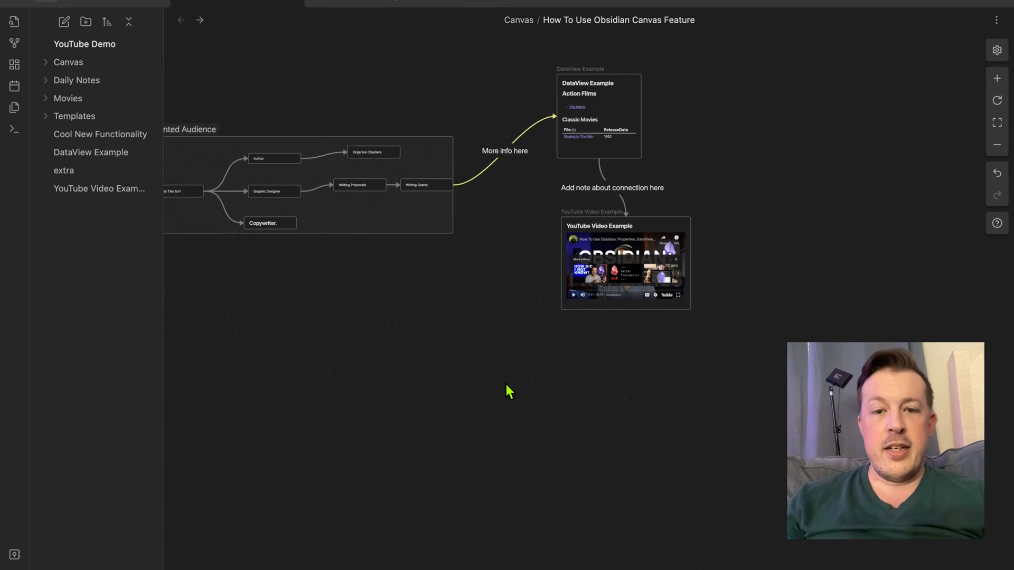
{"action": "scroll", "coordinate": [506, 388], "scroll_direction": "up", "scroll_amount": 2}
{"action": "scroll", "coordinate": [506, 388], "scroll_direction": "left", "scroll_amount": 5}
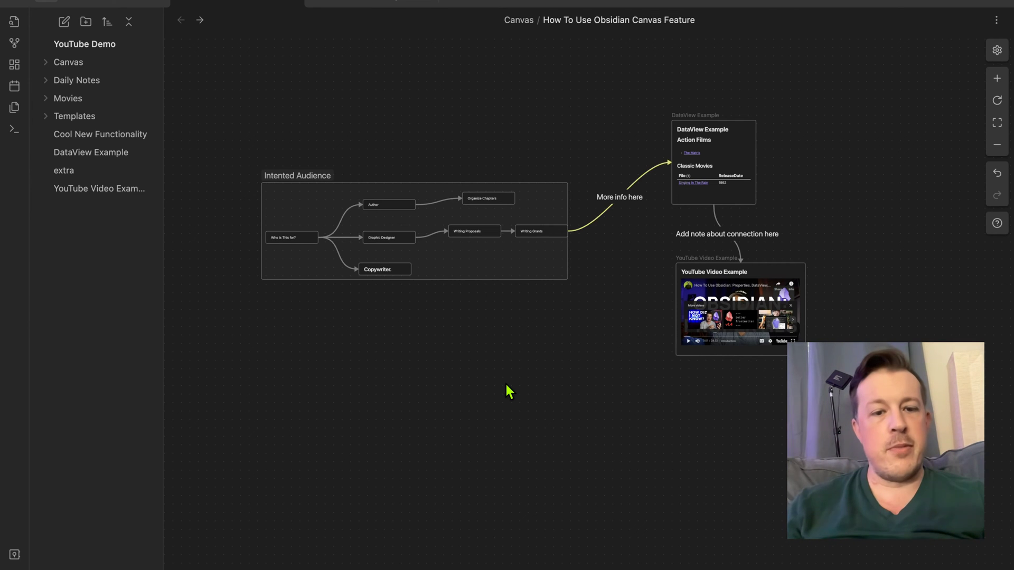
{"action": "scroll", "coordinate": [492, 392], "scroll_direction": "up", "scroll_amount": 3}
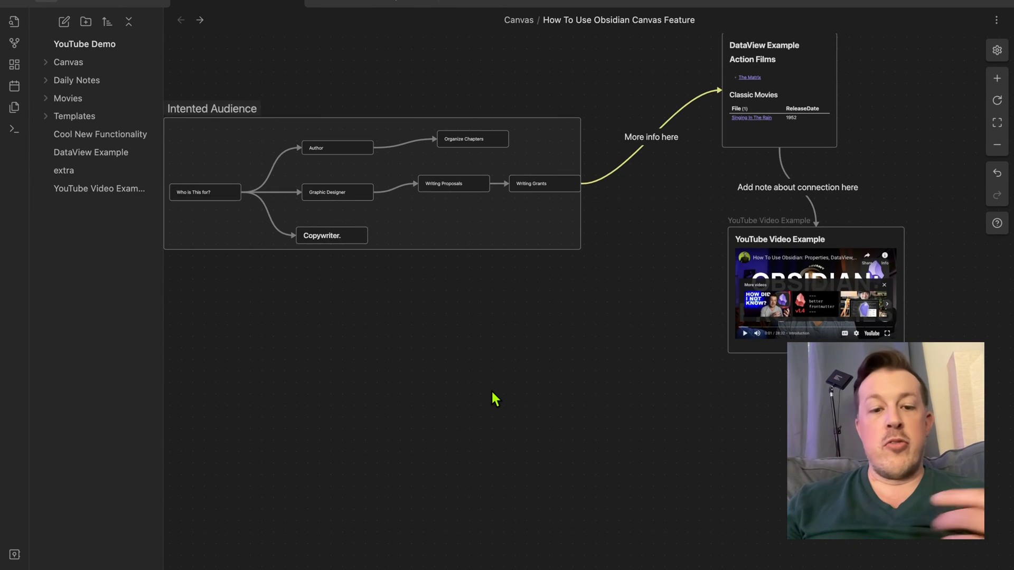
{"action": "double_click", "coordinate": [445, 396]}
Add text cards 'Make a new idea' and 'Everything you can think about' below the group
{"action": "type", "text": "Make a new "}
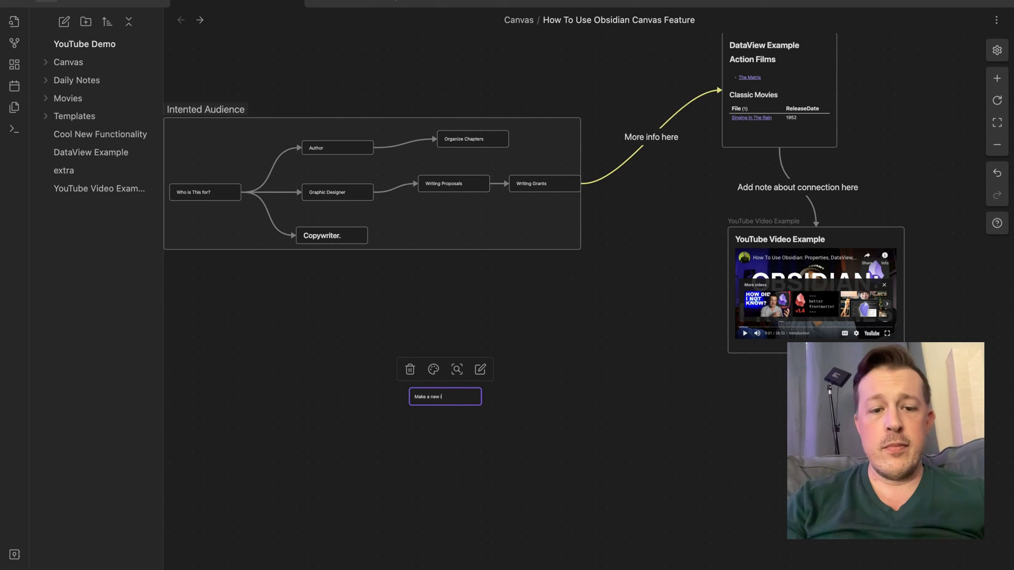
{"action": "type", "text": "idea"}
{"action": "left_click", "coordinate": [473, 467]}
{"action": "double_click", "coordinate": [547, 364]}
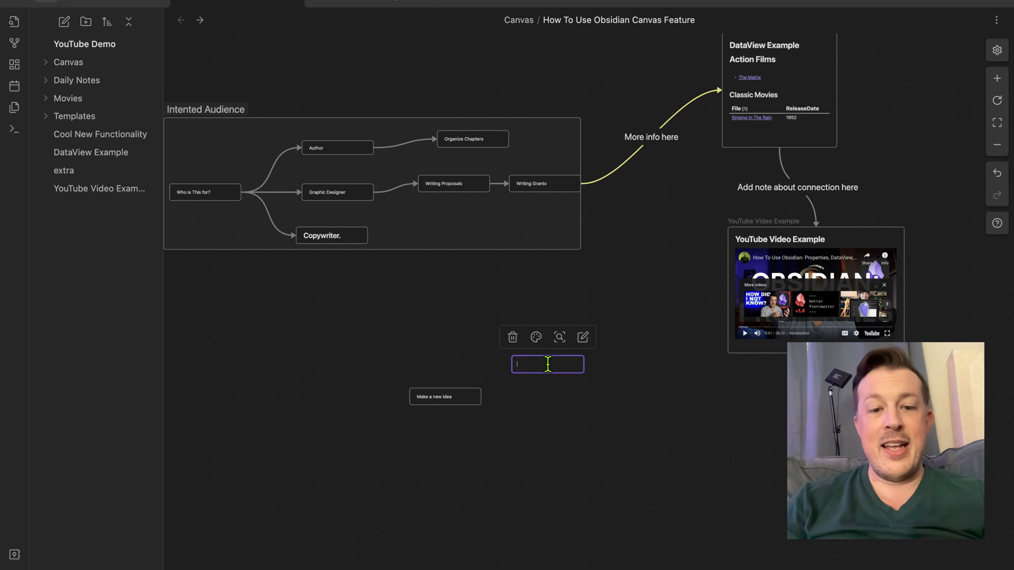
{"action": "type", "text": "Everything you c"}
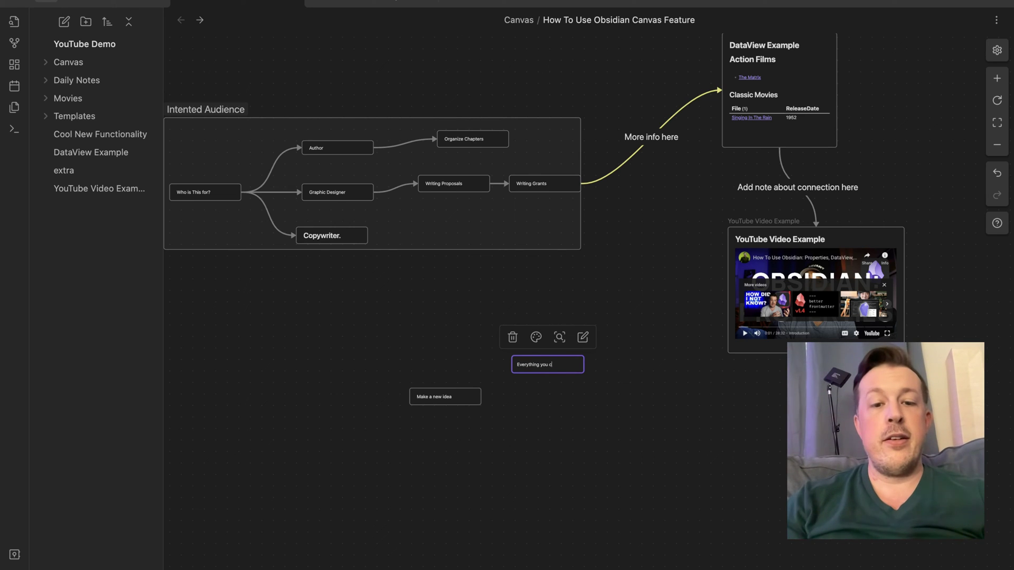
{"action": "type", "text": "an think about"}
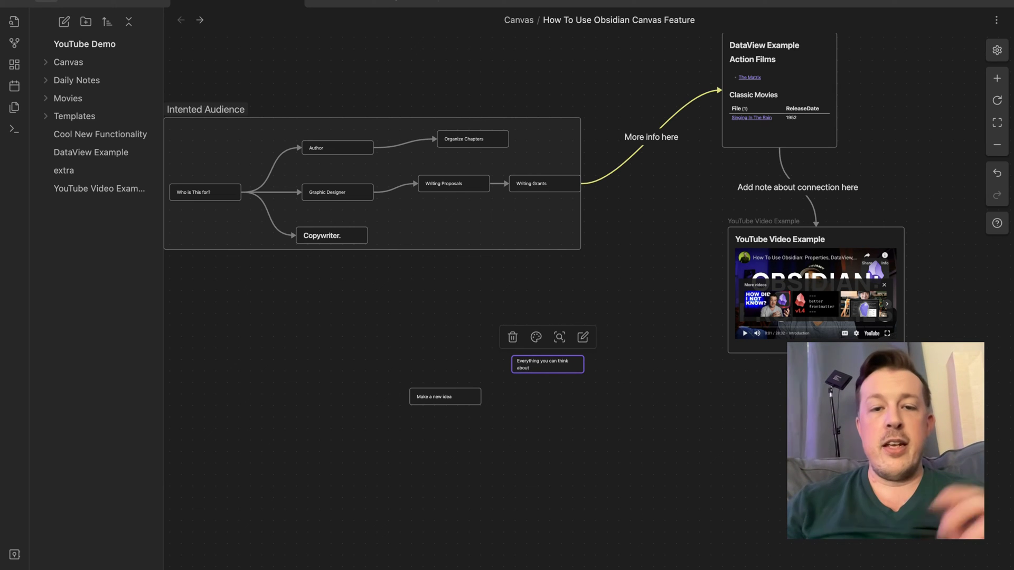
{"action": "left_click_drag", "start_coordinate": [562, 357], "coordinate": [559, 372]}
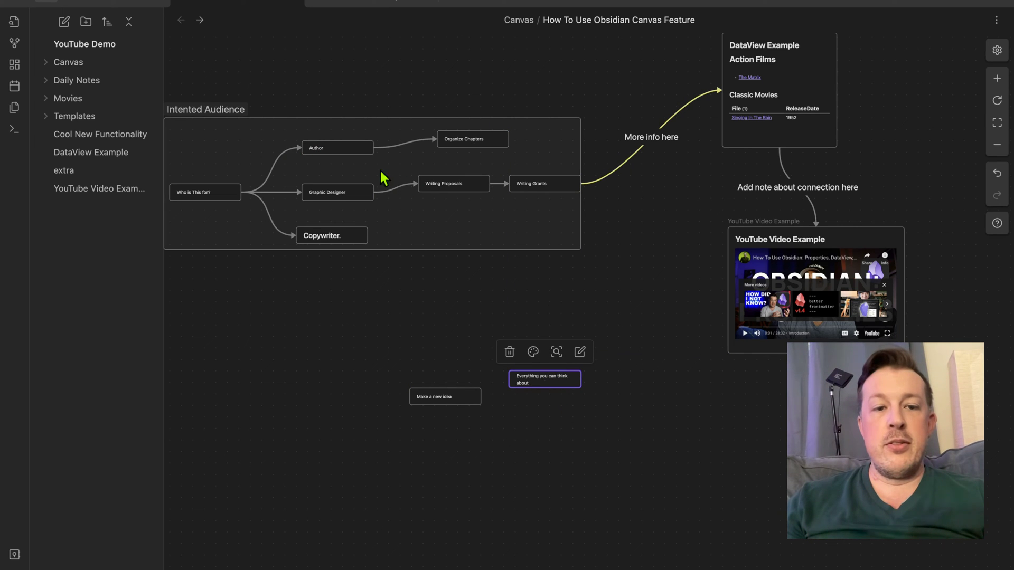
{"action": "scroll", "coordinate": [417, 238], "scroll_direction": "down", "scroll_amount": 5}
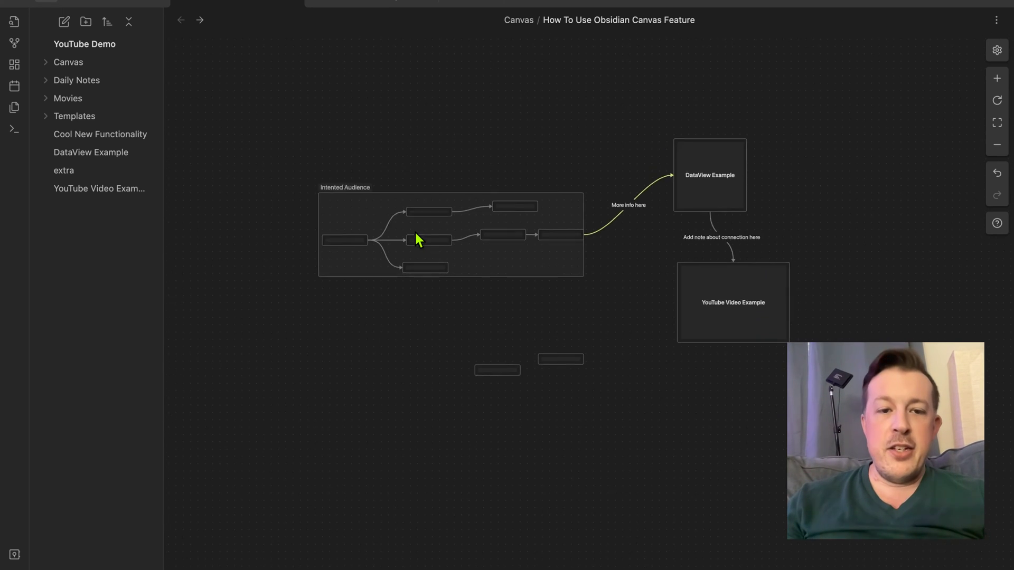
Shift the Intented Audience group slightly up and left
{"action": "left_click", "coordinate": [357, 193]}
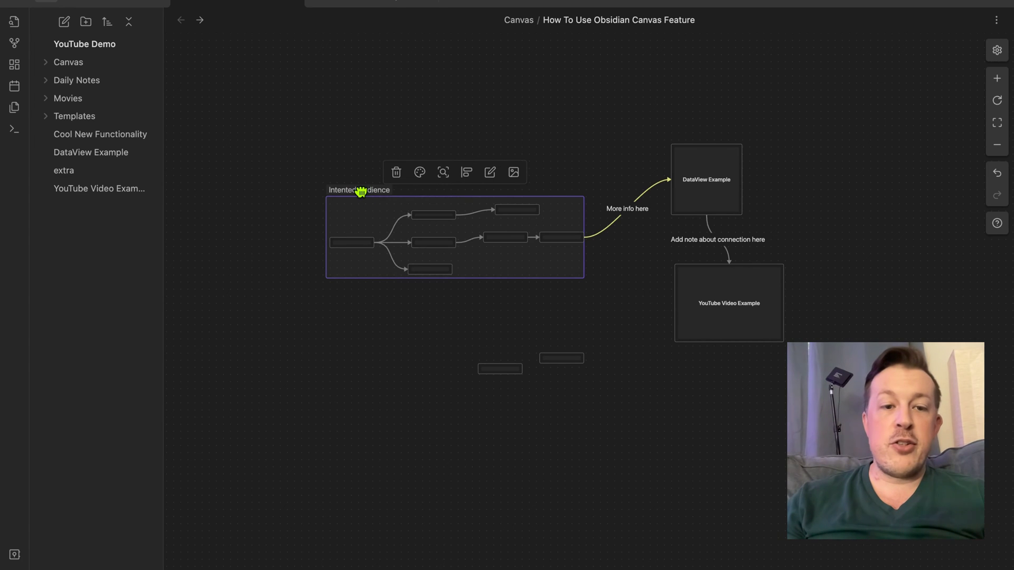
{"action": "left_click_drag", "start_coordinate": [358, 192], "coordinate": [347, 167]}
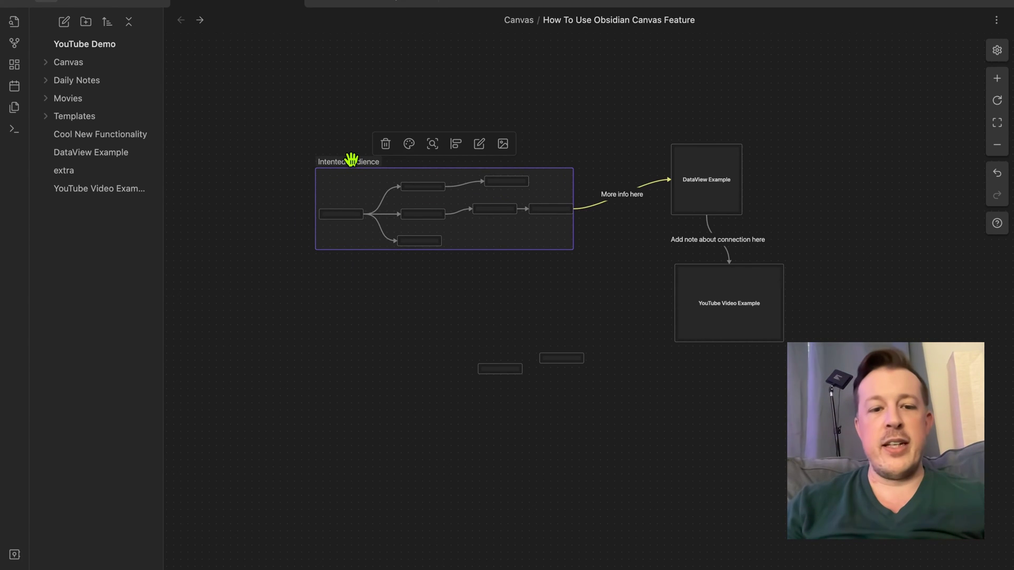
{"action": "left_click", "coordinate": [422, 385]}
{"action": "scroll", "coordinate": [422, 385], "scroll_direction": "up", "scroll_amount": 5}
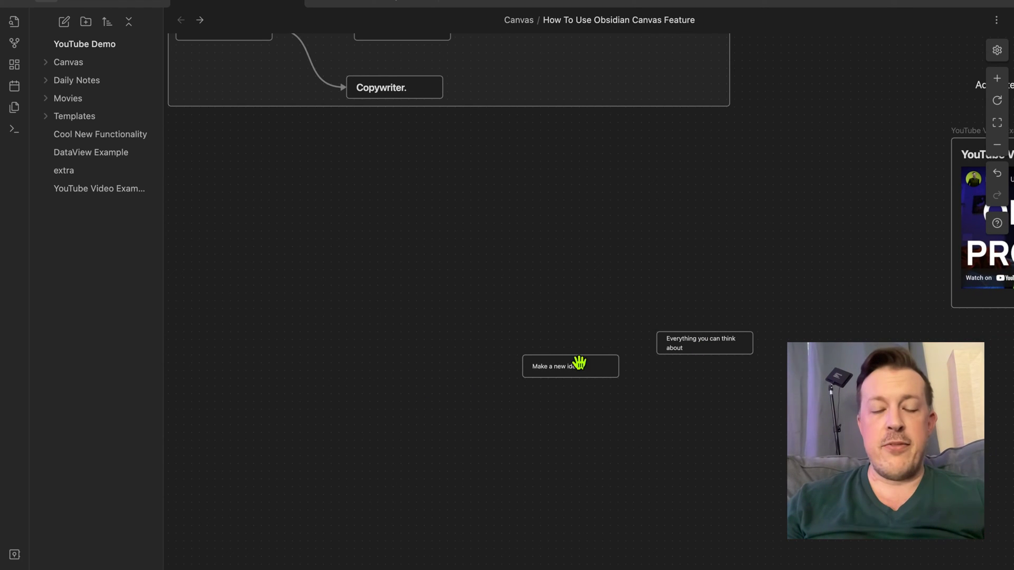
Add a '# Central Idea' heading card and move it below the other cards
{"action": "double_click", "coordinate": [471, 498]}
{"action": "type", "text": "# Central I"}
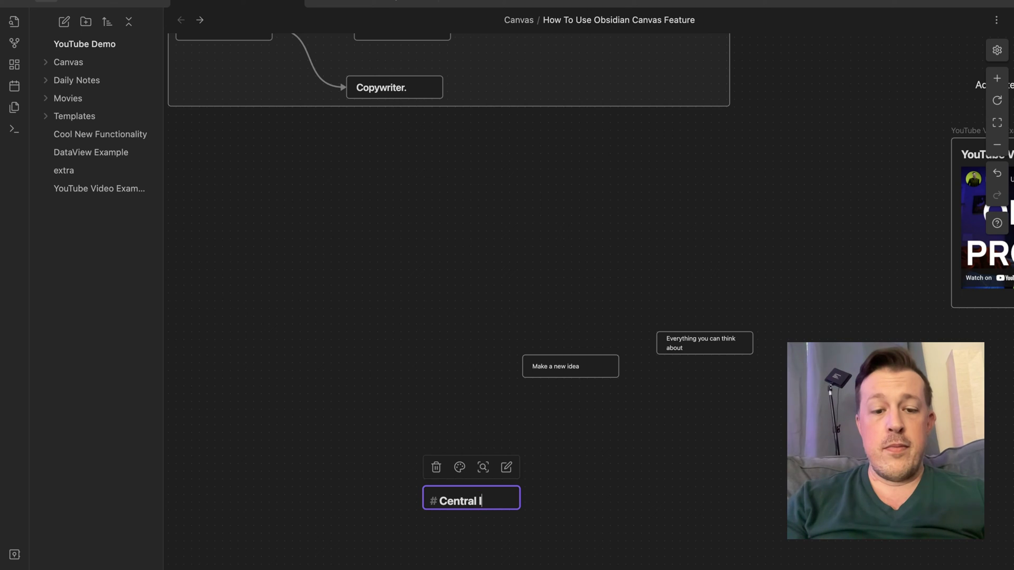
{"action": "type", "text": "dea"}
{"action": "left_click", "coordinate": [606, 527]}
{"action": "left_click_drag", "start_coordinate": [478, 495], "coordinate": [572, 376]}
{"action": "left_click", "coordinate": [637, 453]}
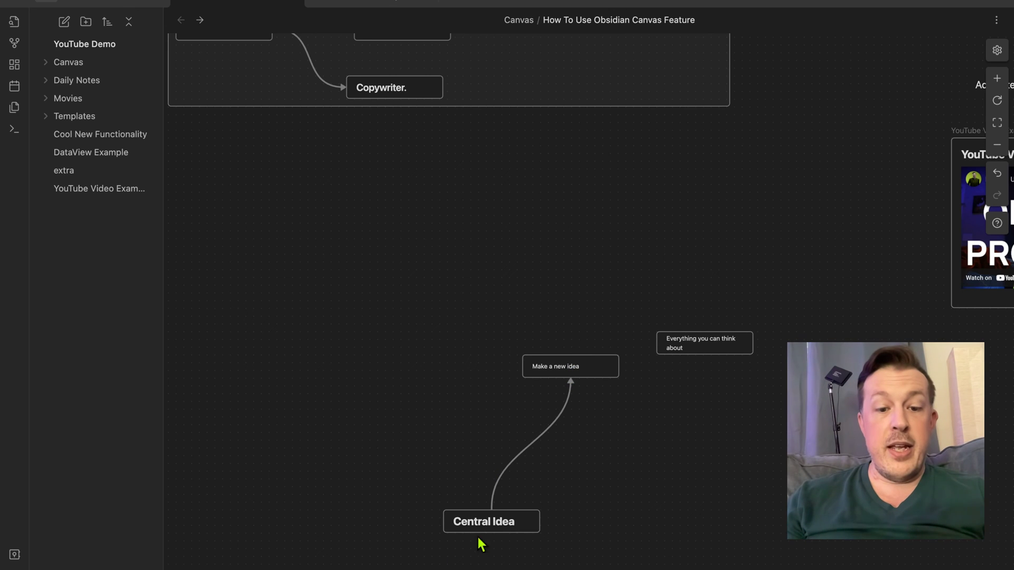
Draw an arrow from Central Idea to the 'Everything you can think about' card
{"action": "left_click_drag", "start_coordinate": [491, 511], "coordinate": [660, 428]}
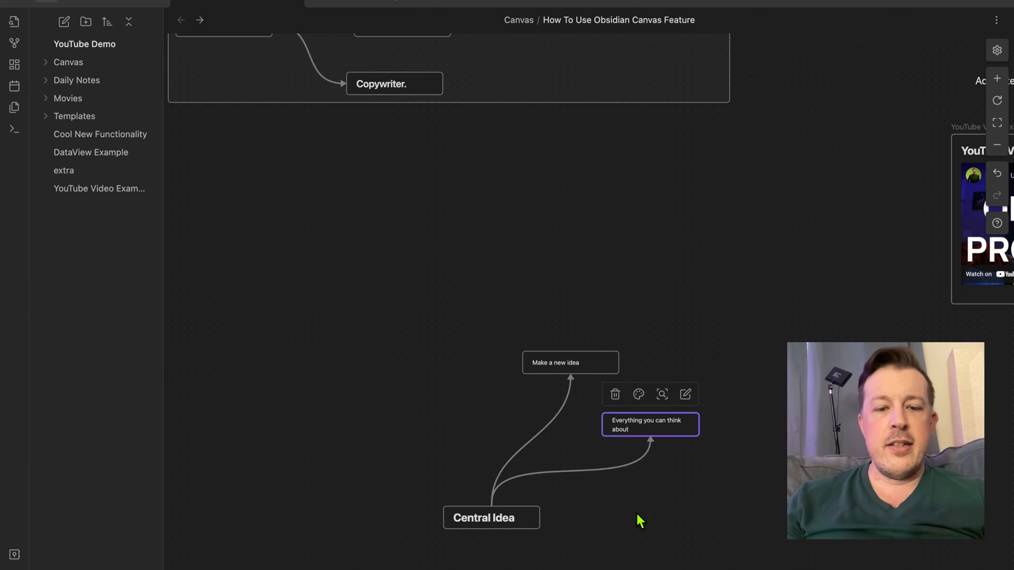
{"action": "scroll", "coordinate": [636, 511], "scroll_direction": "down", "scroll_amount": 4}
{"action": "left_click", "coordinate": [630, 425]}
Add a 'More stuff here' card and connect Central Idea to it with an arrow
{"action": "double_click", "coordinate": [630, 425]}
{"action": "type", "text": "M"}
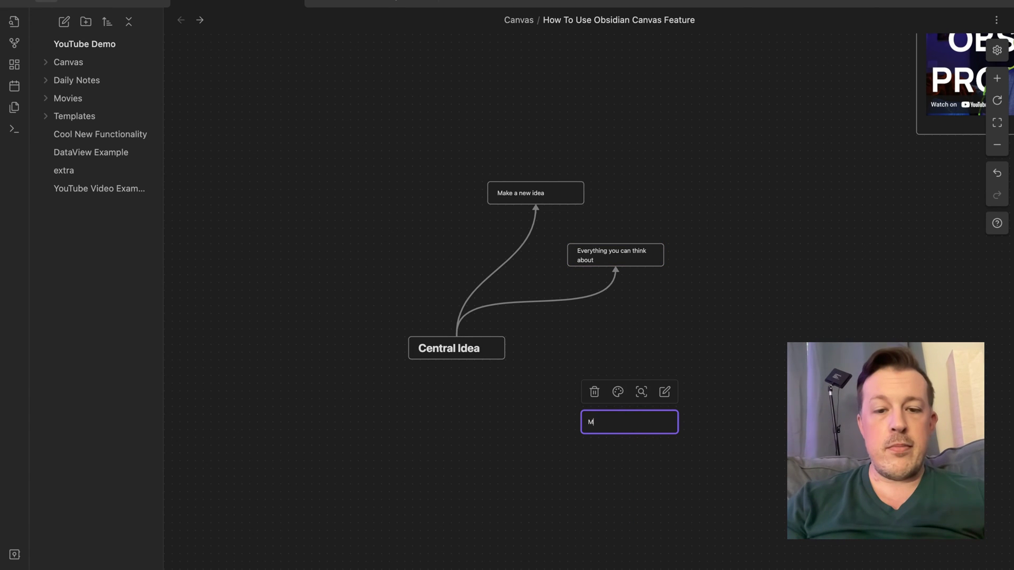
{"action": "type", "text": "ore stuff here"}
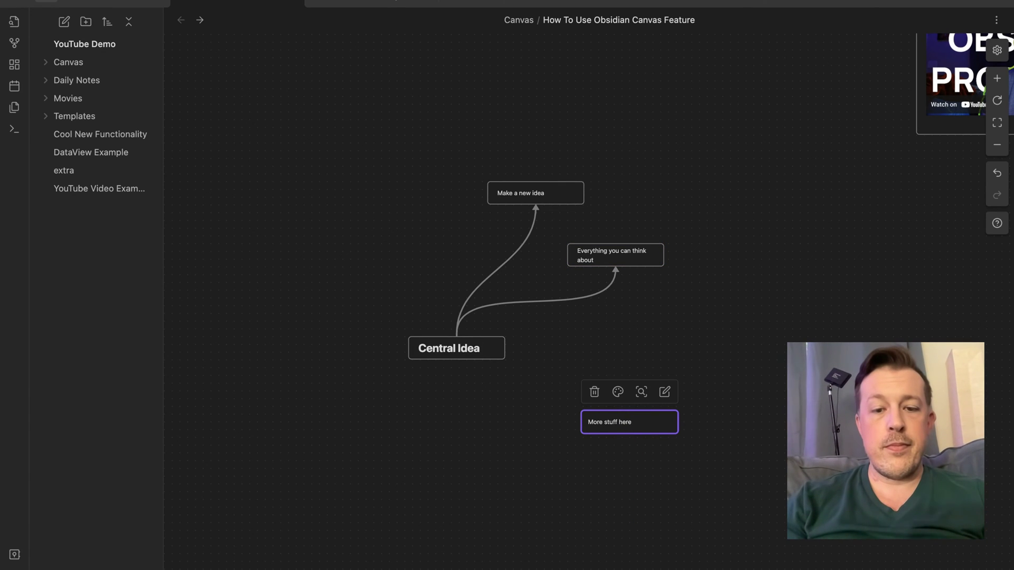
{"action": "left_click", "coordinate": [670, 504]}
{"action": "left_click_drag", "start_coordinate": [506, 349], "coordinate": [615, 373]}
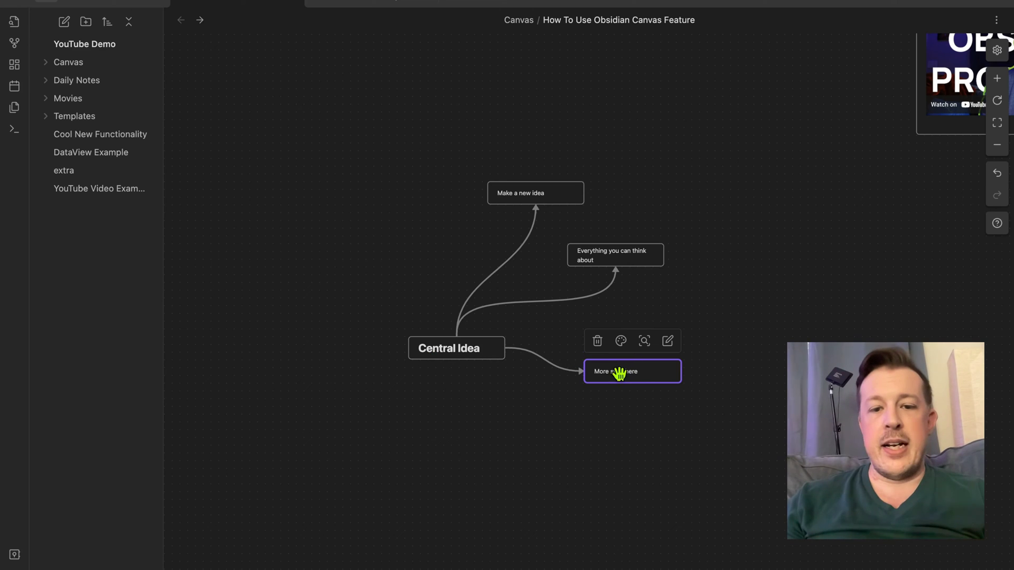
Rearrange the cards: level More stuff here with Central Idea, nudge the idea cards closer
{"action": "left_click_drag", "start_coordinate": [619, 373], "coordinate": [700, 353]}
{"action": "left_click_drag", "start_coordinate": [629, 252], "coordinate": [581, 247]}
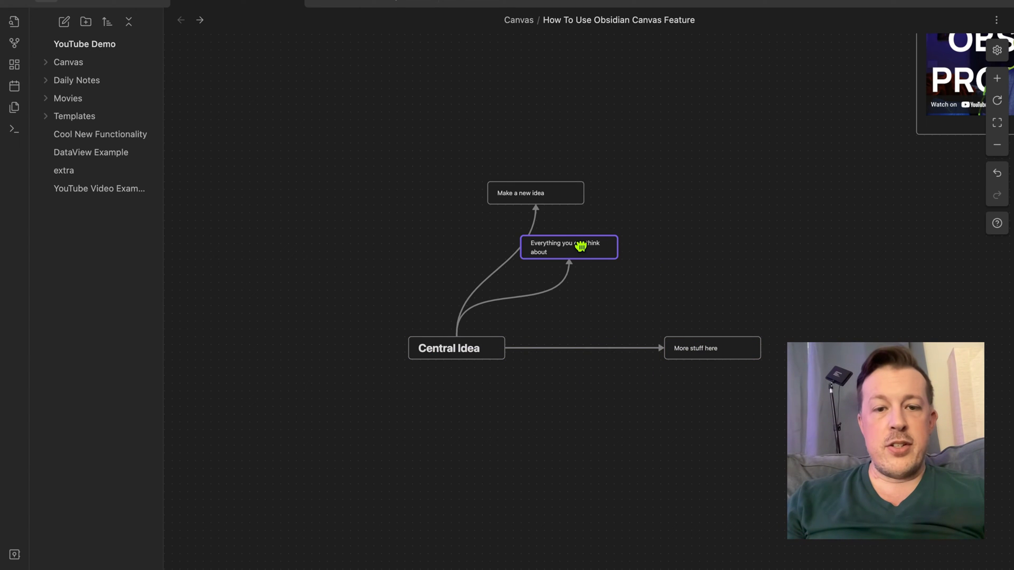
{"action": "left_click_drag", "start_coordinate": [557, 194], "coordinate": [551, 209]}
{"action": "left_click", "coordinate": [707, 226]}
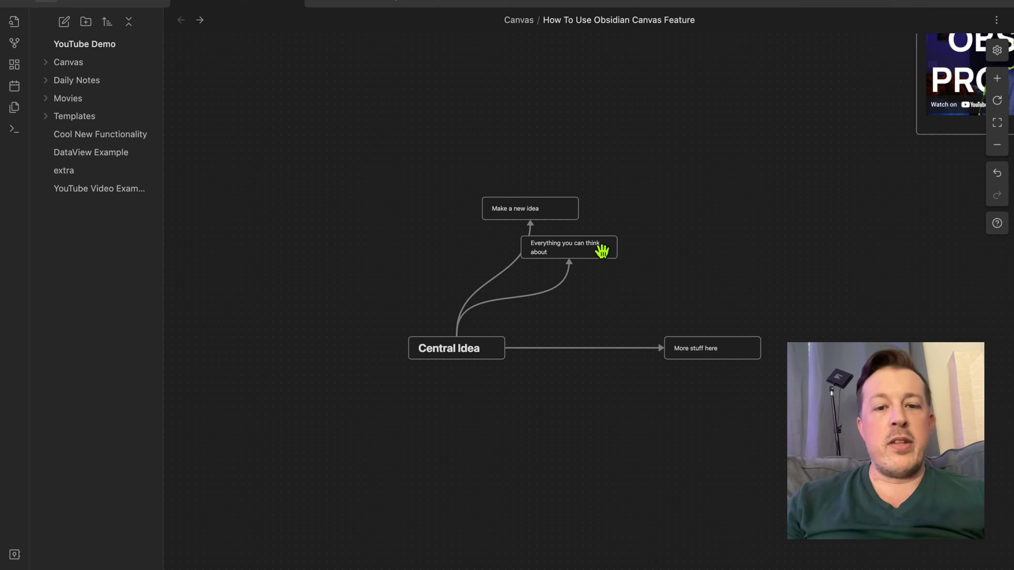
Change the label on the arrow into the YouTube Video Example card to 'Use this as reference'
{"action": "scroll", "coordinate": [693, 185], "scroll_direction": "right", "scroll_amount": 10}
{"action": "scroll", "coordinate": [693, 185], "scroll_direction": "up", "scroll_amount": 5}
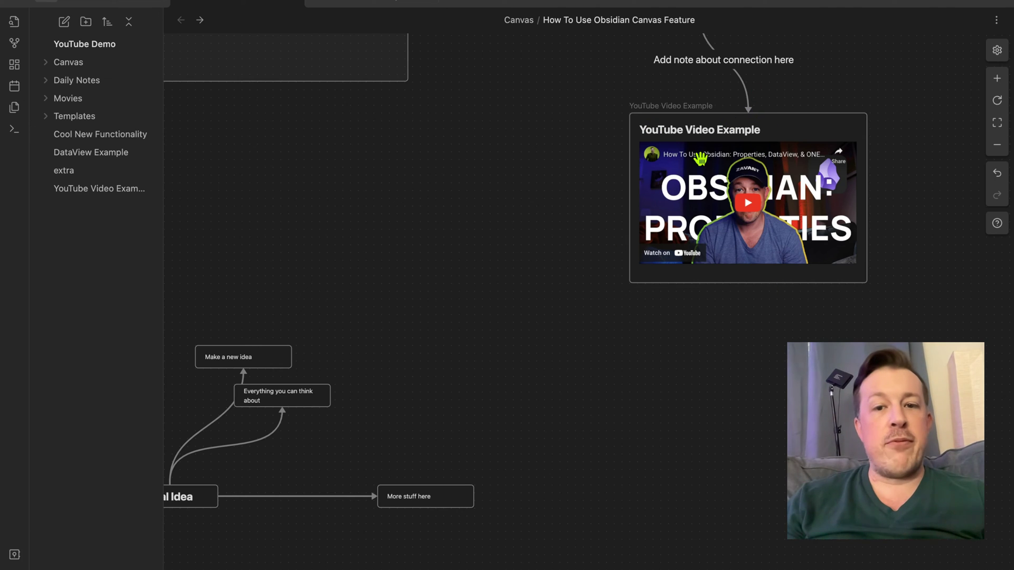
{"action": "left_click", "coordinate": [736, 70]}
{"action": "left_click", "coordinate": [735, 52]}
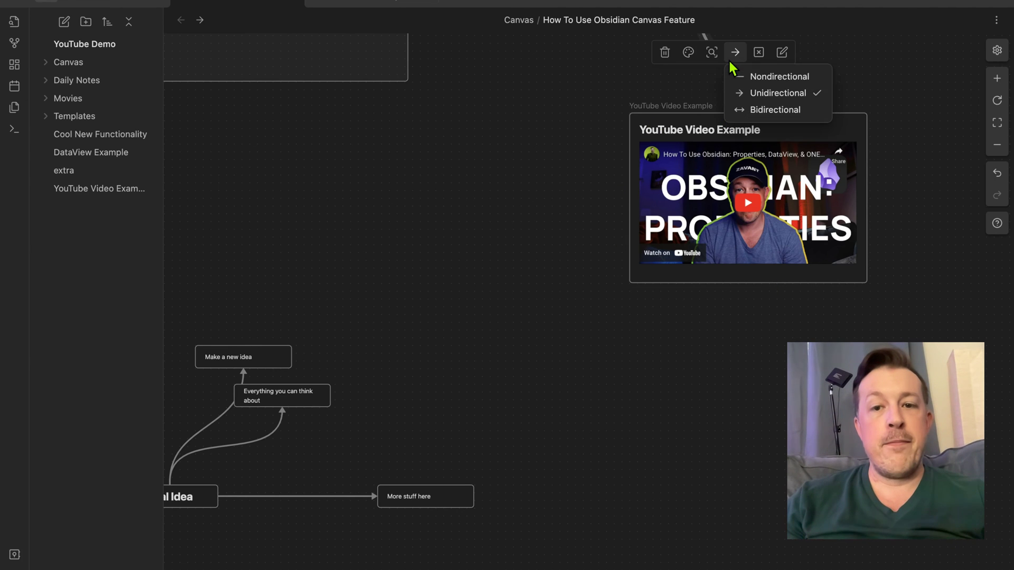
{"action": "left_click", "coordinate": [734, 53]}
{"action": "left_click", "coordinate": [688, 52]}
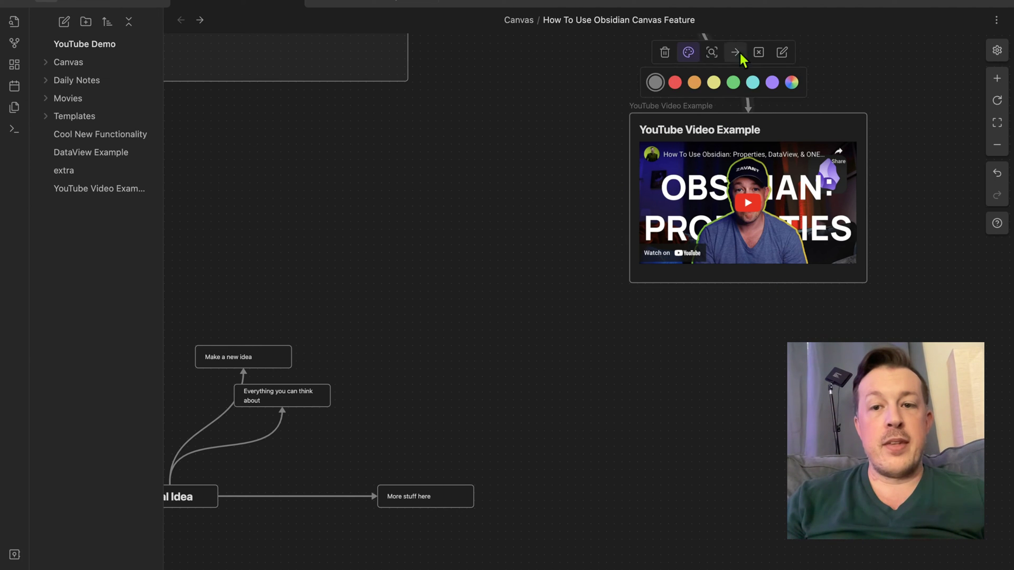
{"action": "left_click", "coordinate": [782, 53]}
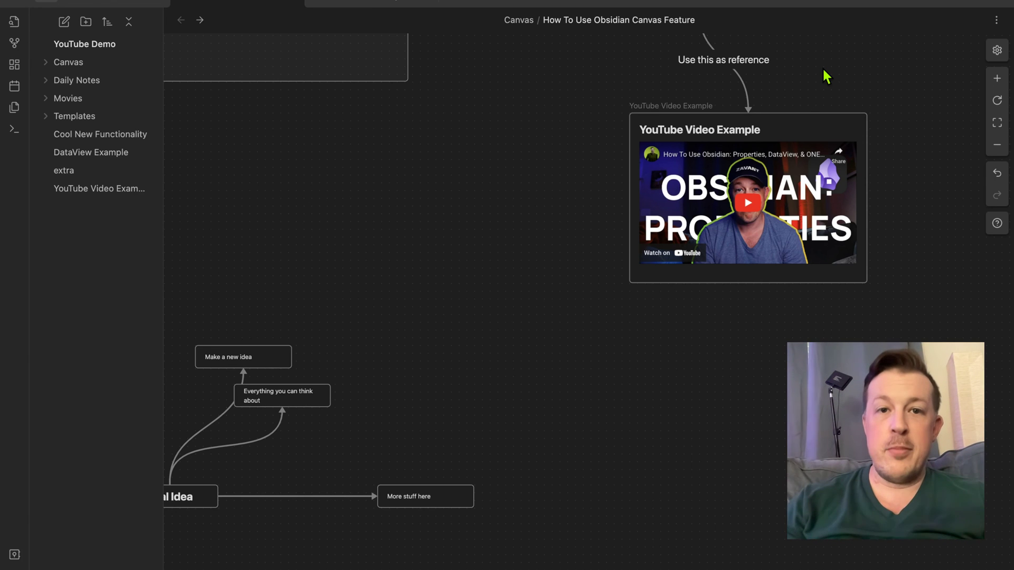
{"action": "scroll", "coordinate": [544, 182], "scroll_direction": "left", "scroll_amount": 5}
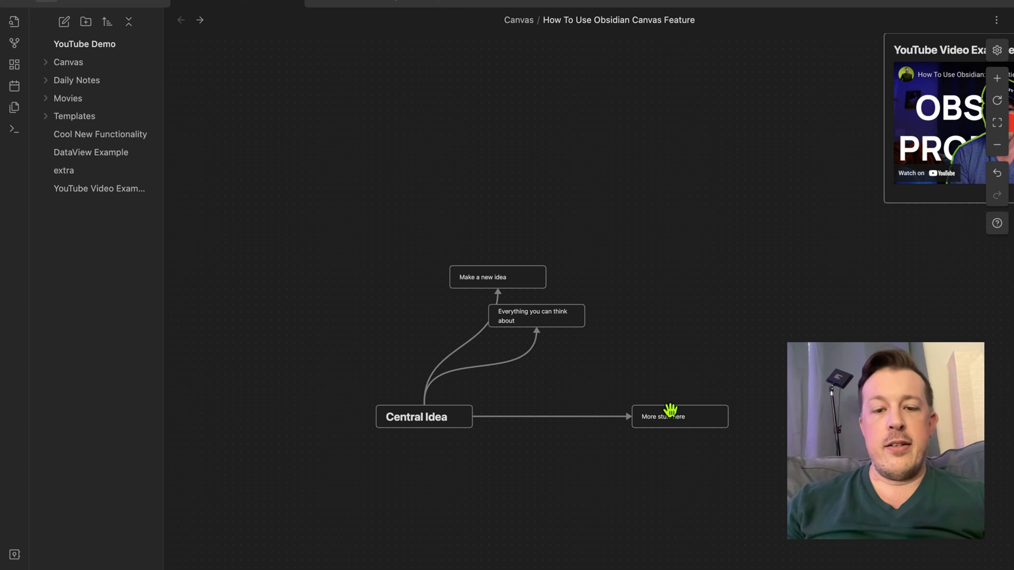
Move the More stuff here card closer to Central Idea and slightly lower
{"action": "left_click_drag", "start_coordinate": [669, 411], "coordinate": [568, 426]}
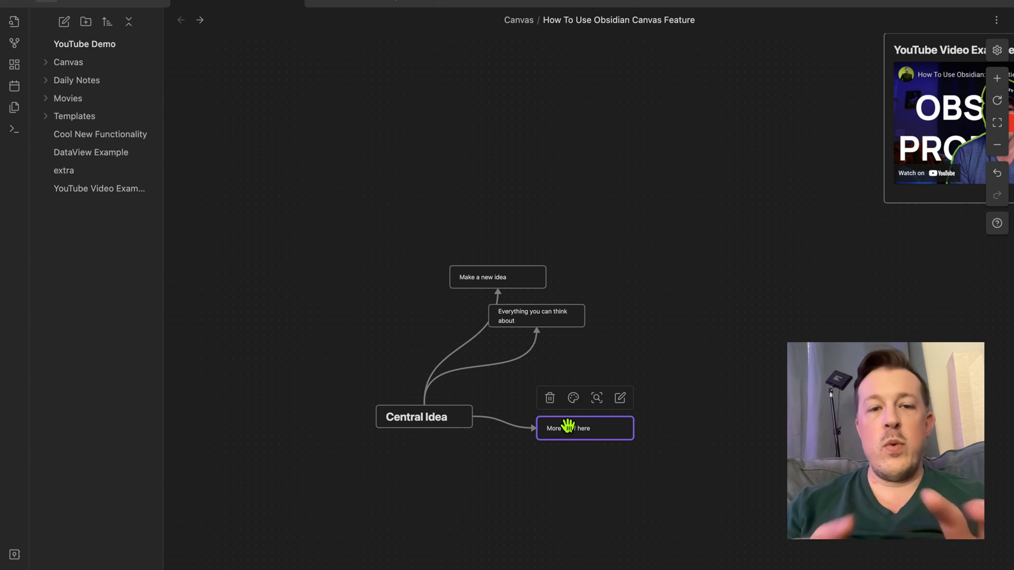